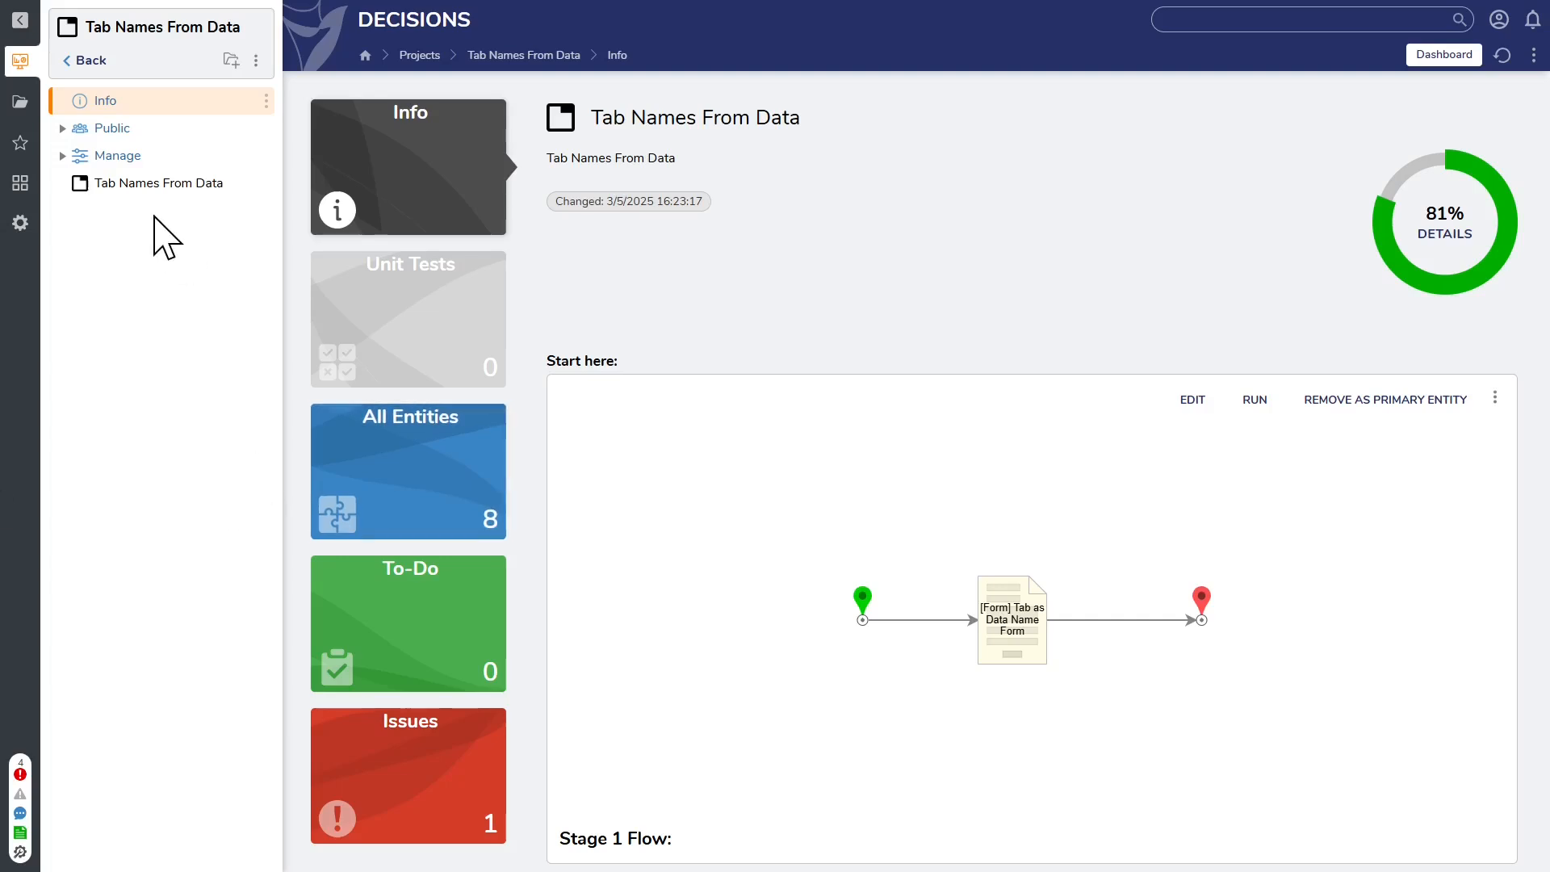
Step: Open the Empty Tab Container Form from the Initial tab from data name flow and search its toolbox for tab and side menu containers
left_click(155, 183)
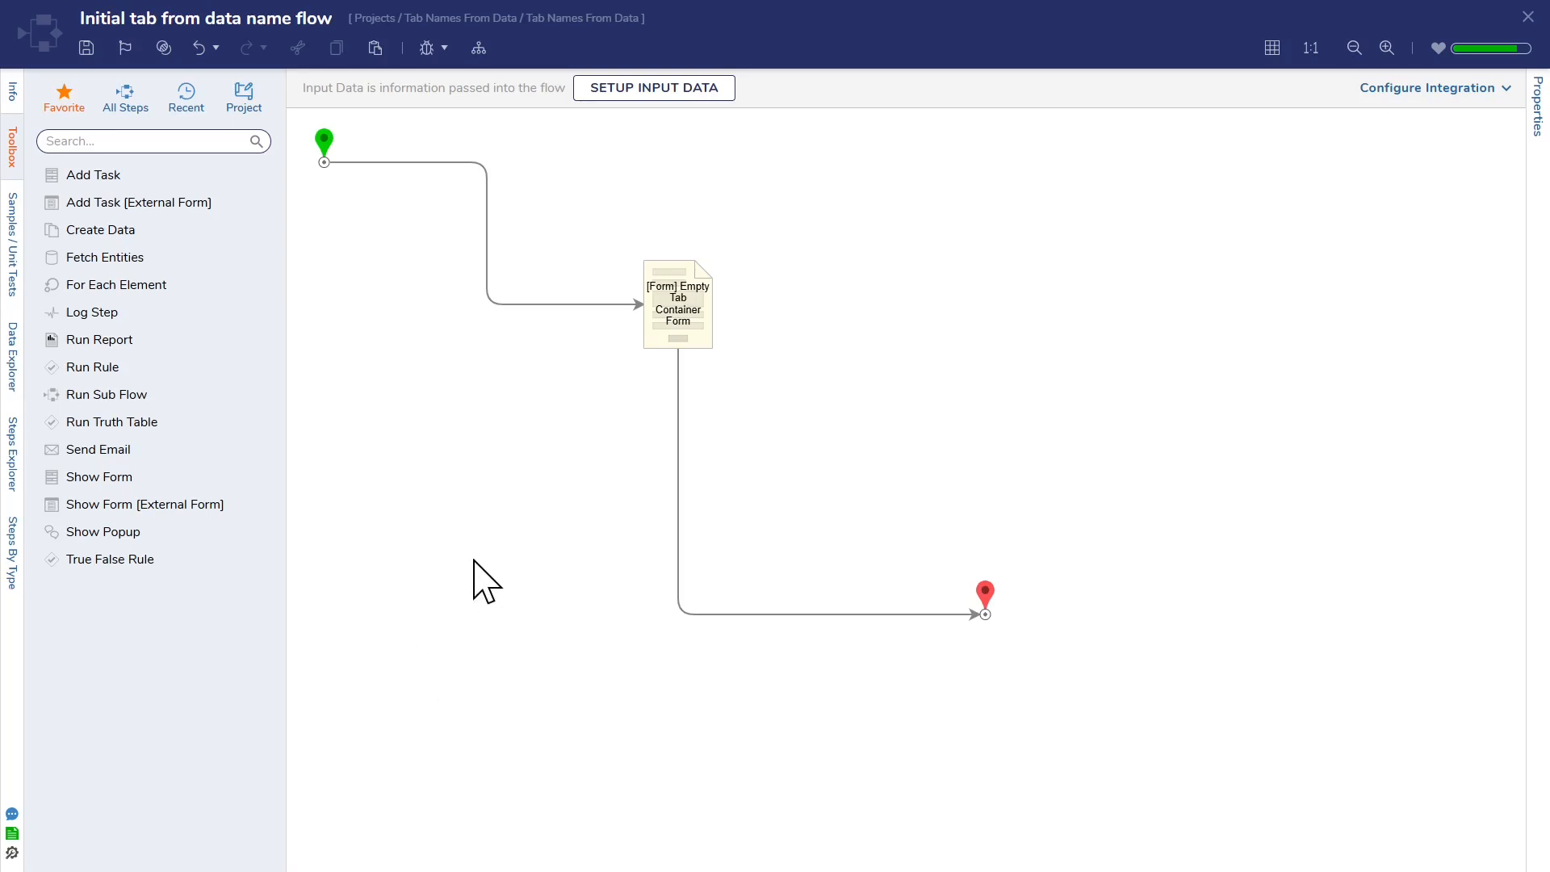
left_click(677, 336)
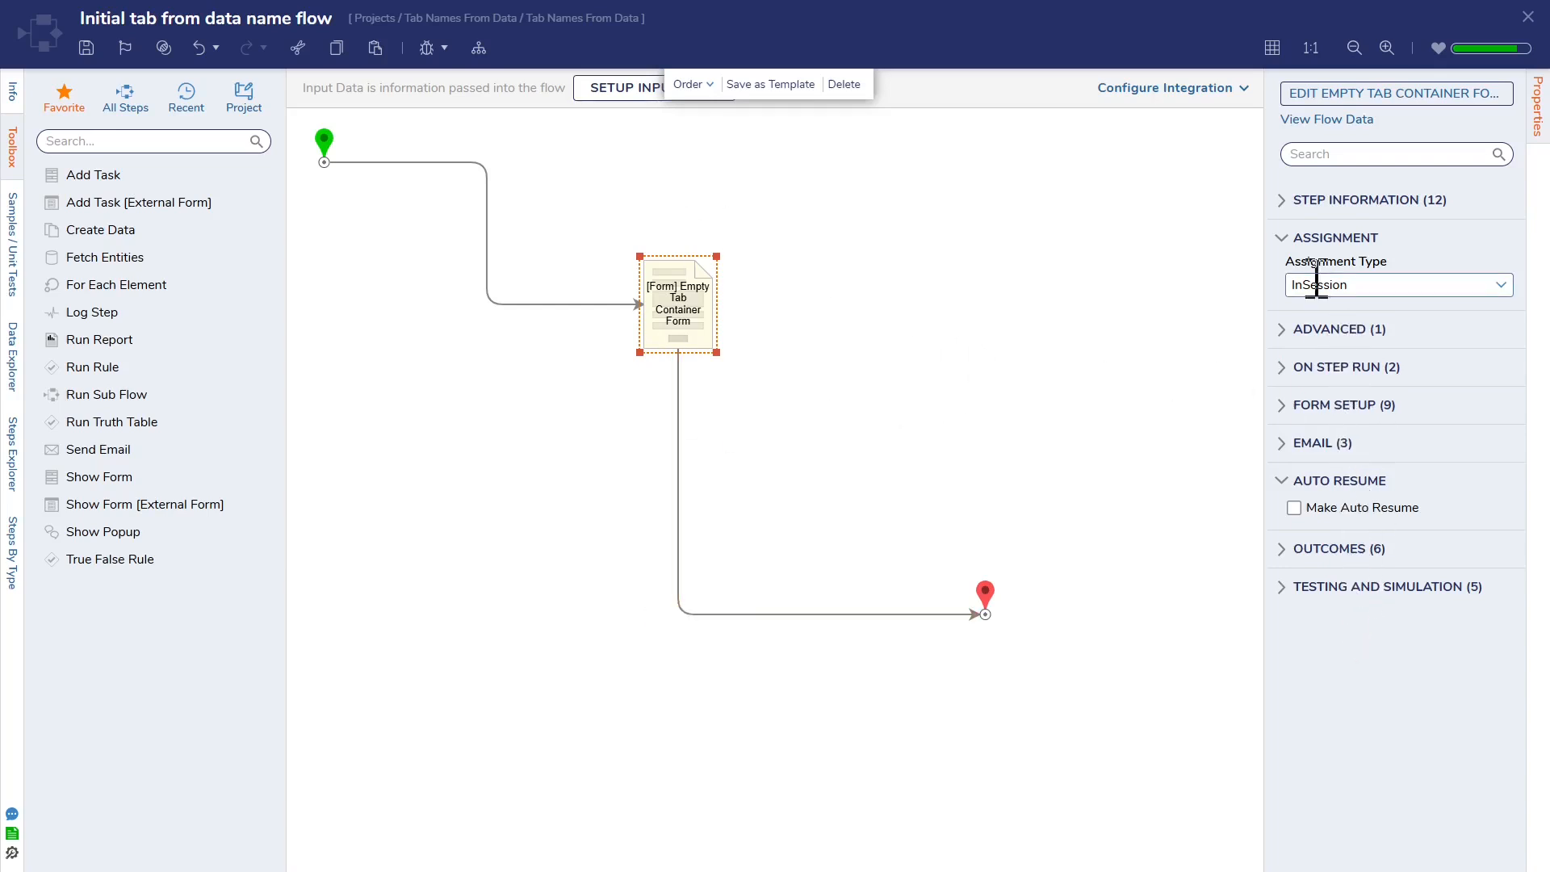
left_click(1408, 95)
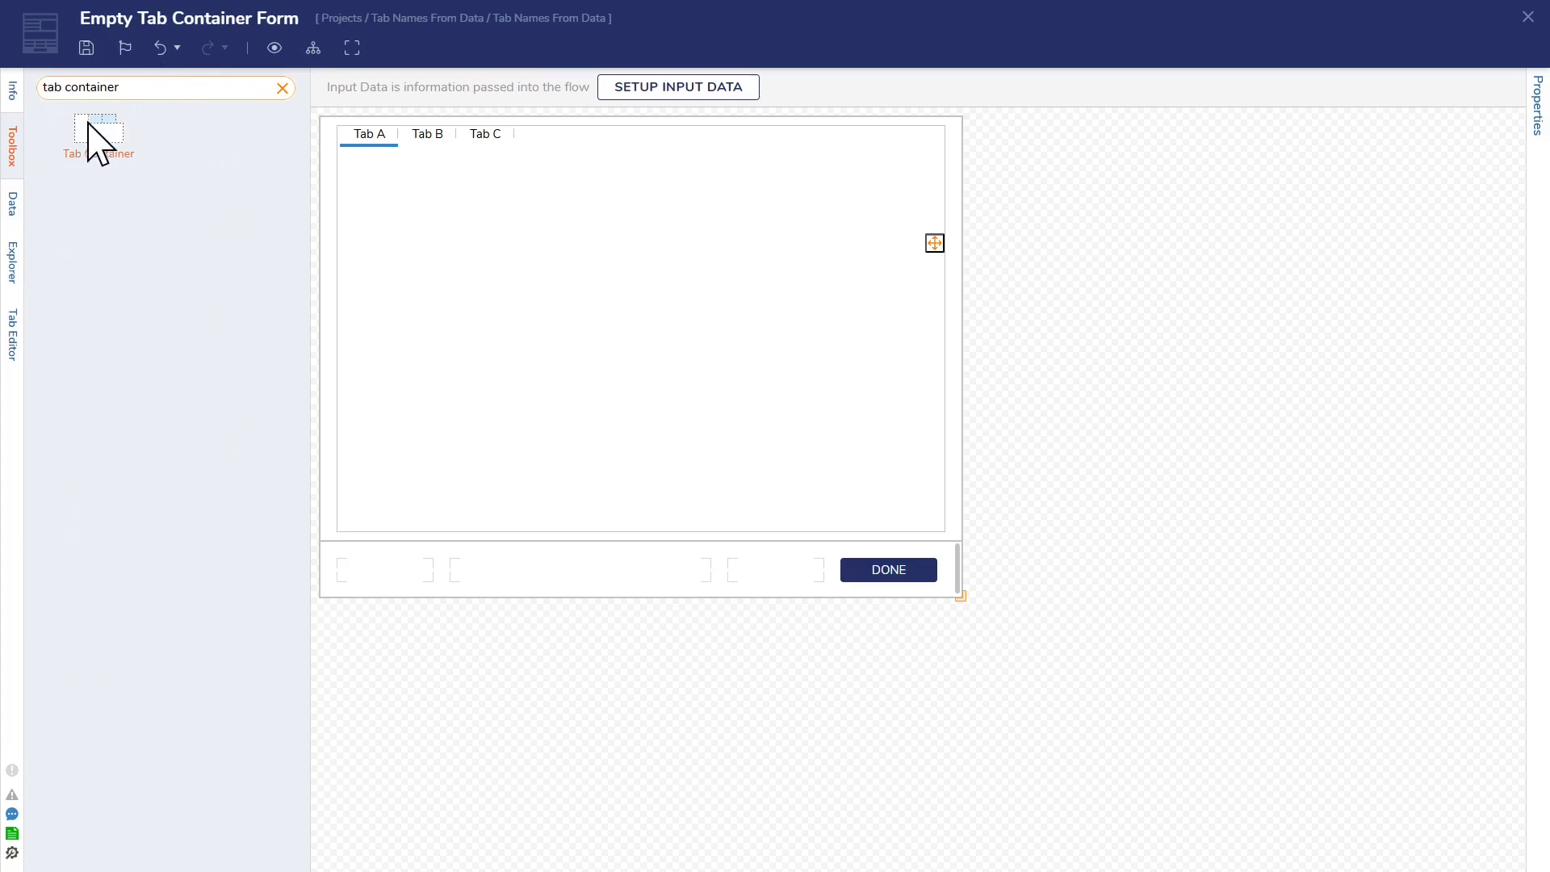
left_click(282, 88)
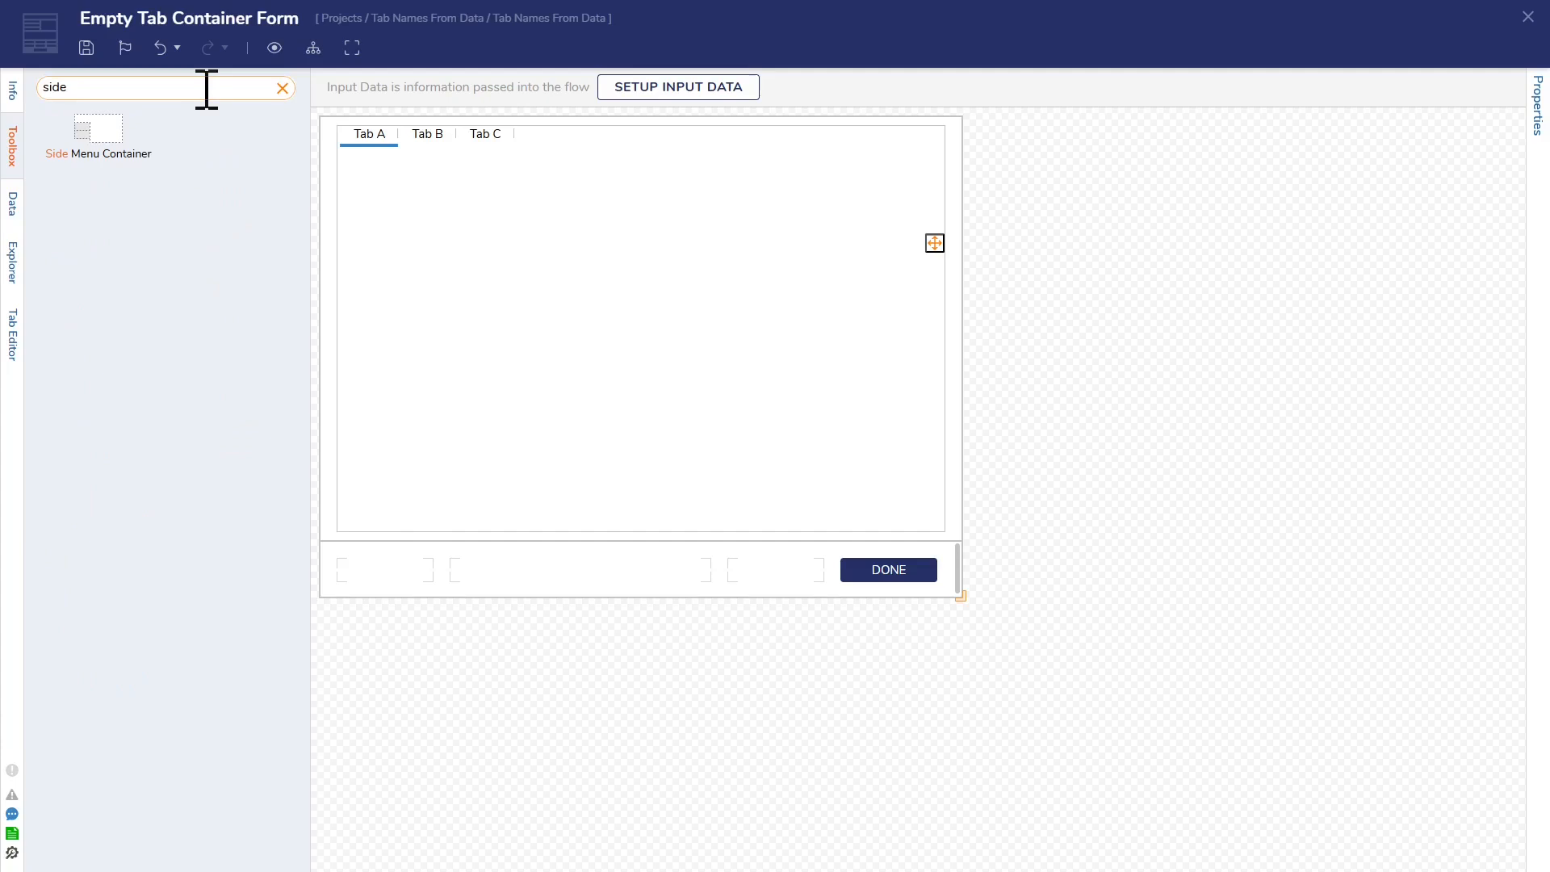
left_click(282, 88)
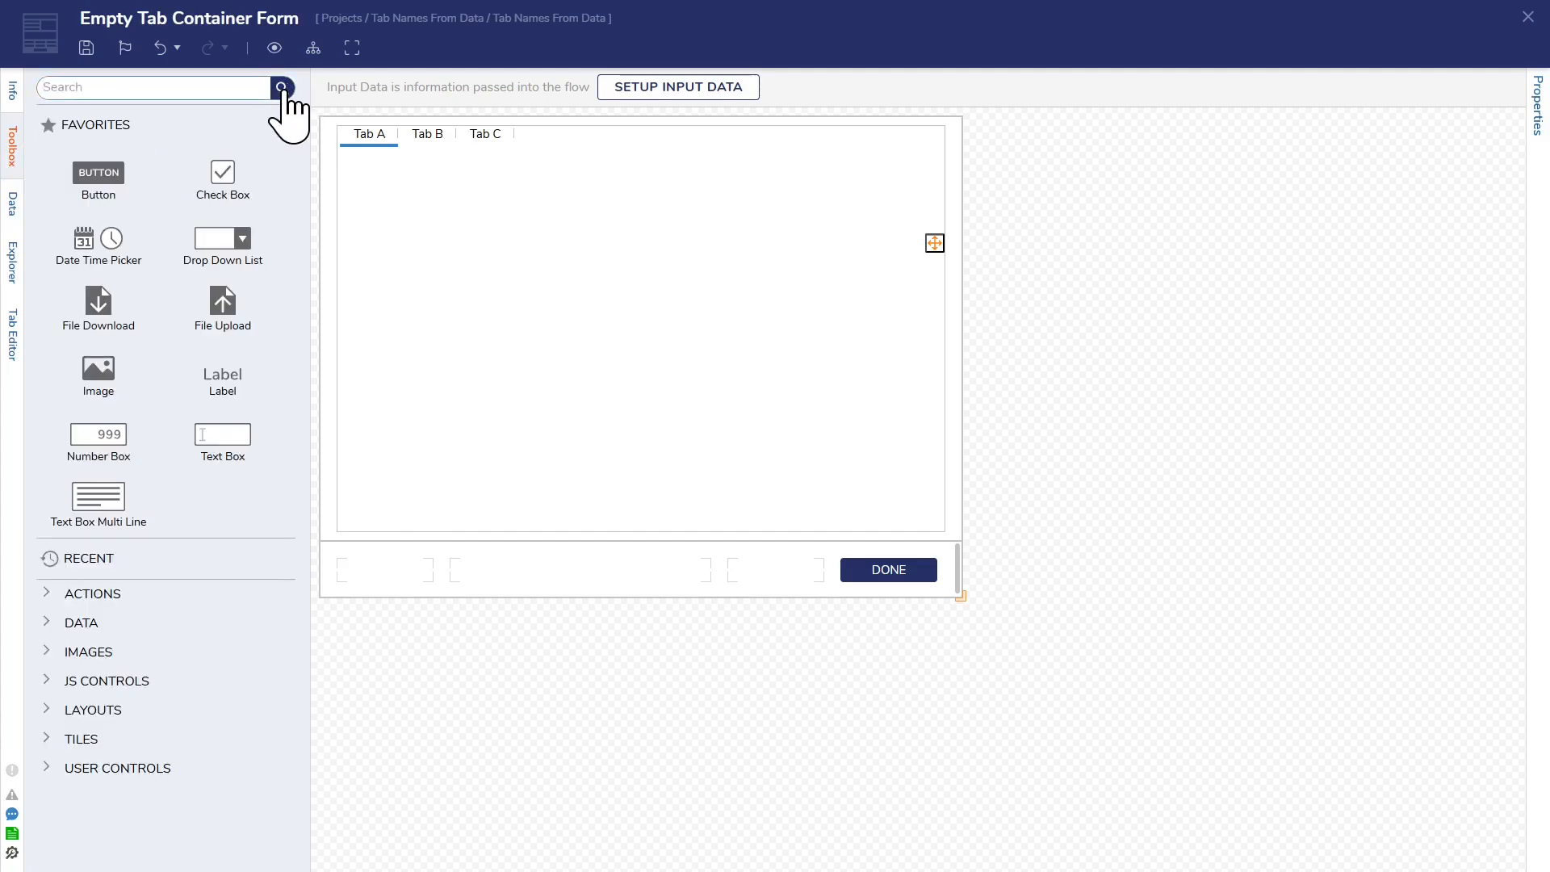
Step: Rename the tab container's first tab, Tab A, to Test
left_click(576, 338)
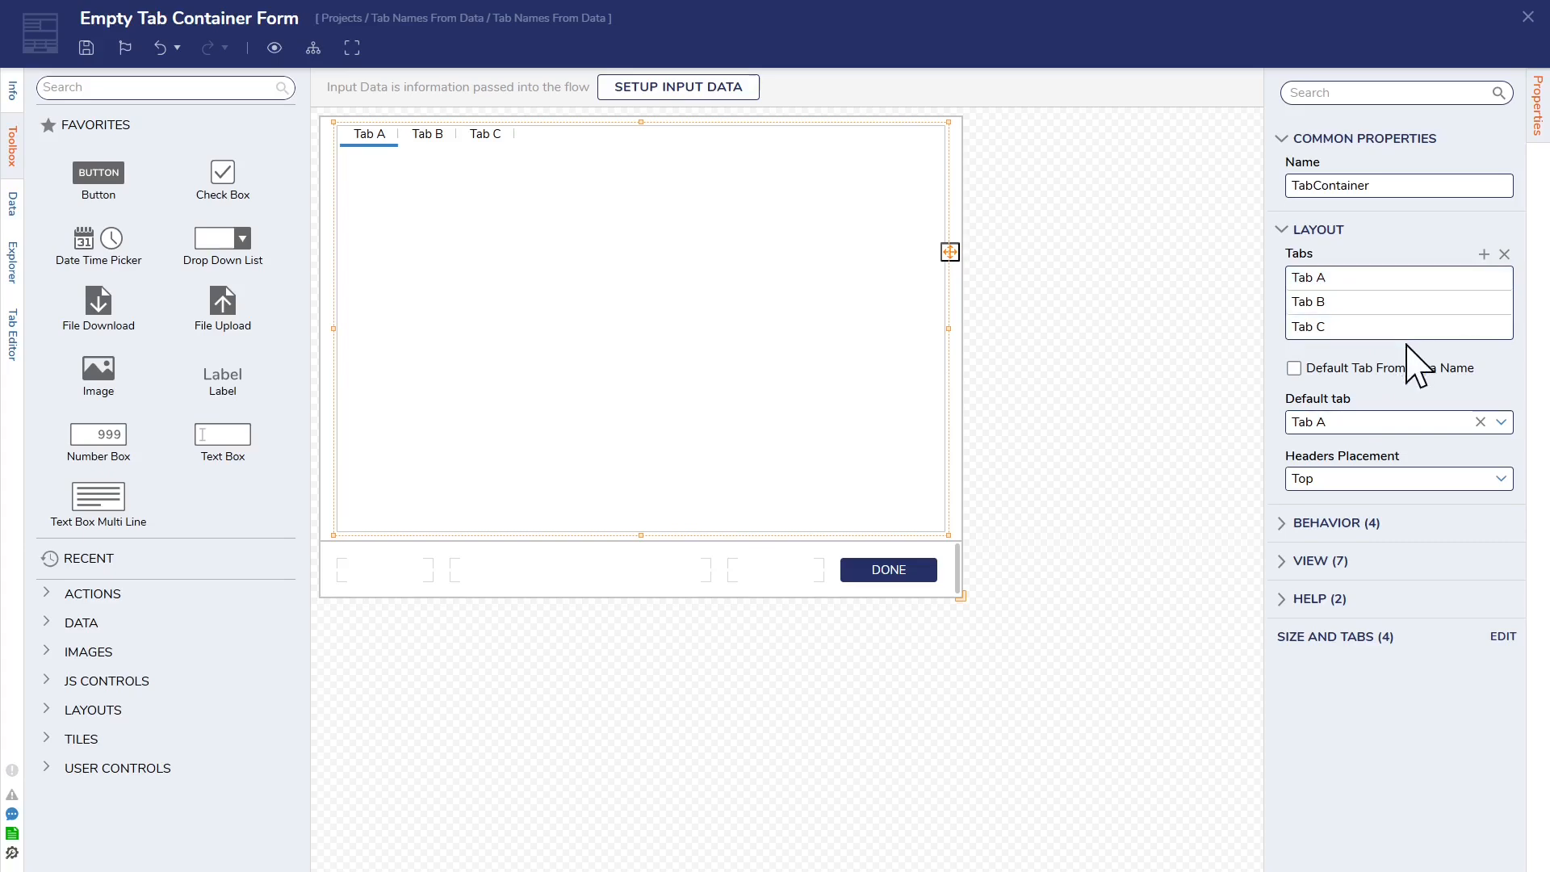
left_click(1484, 278)
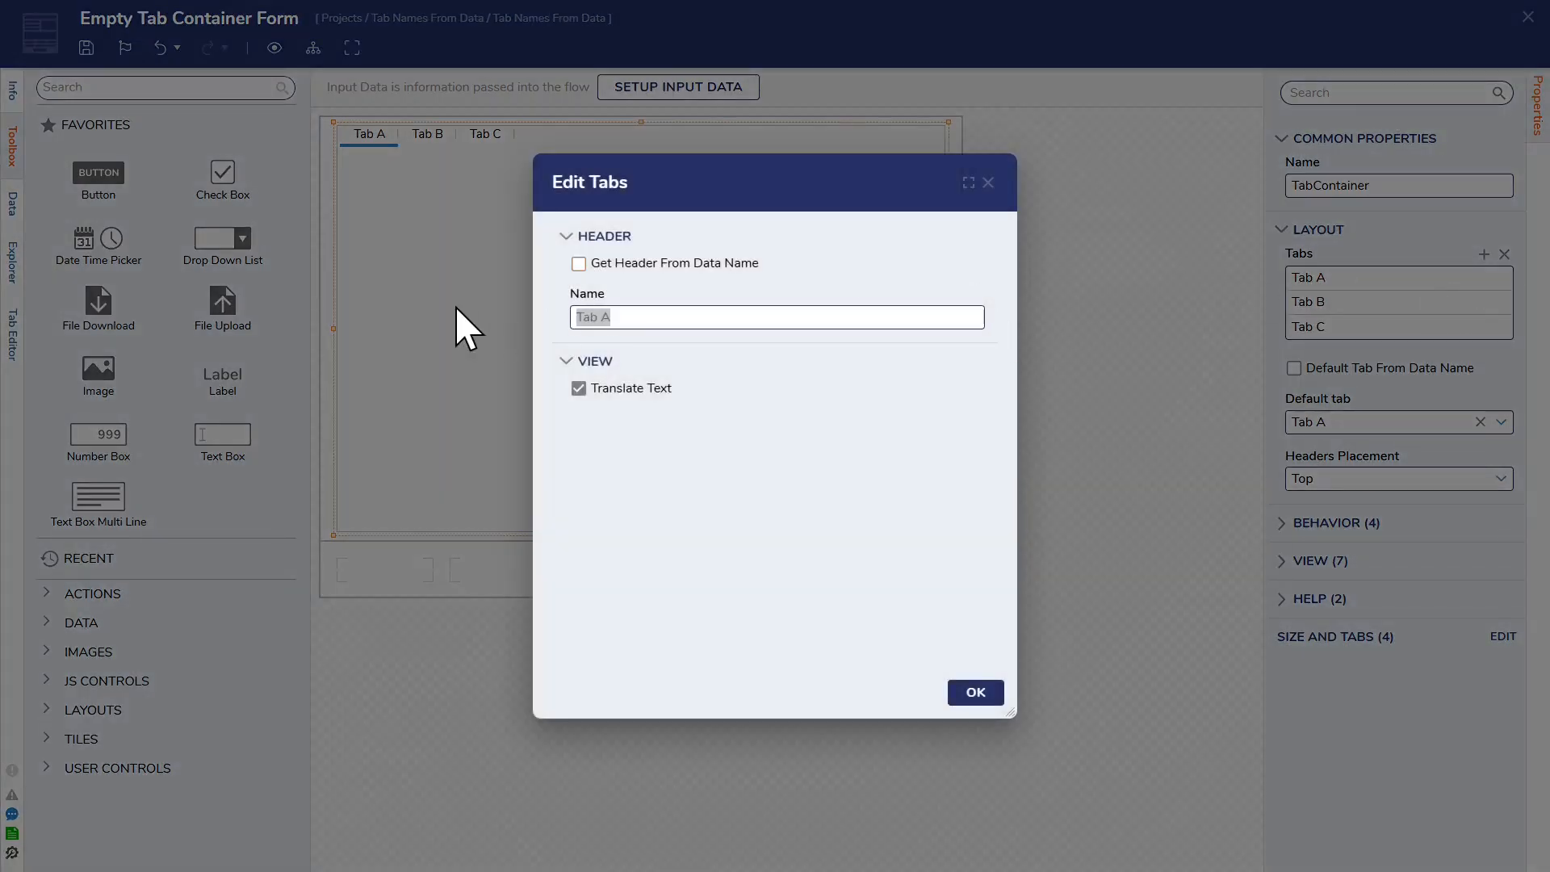
type("Test")
left_click(974, 694)
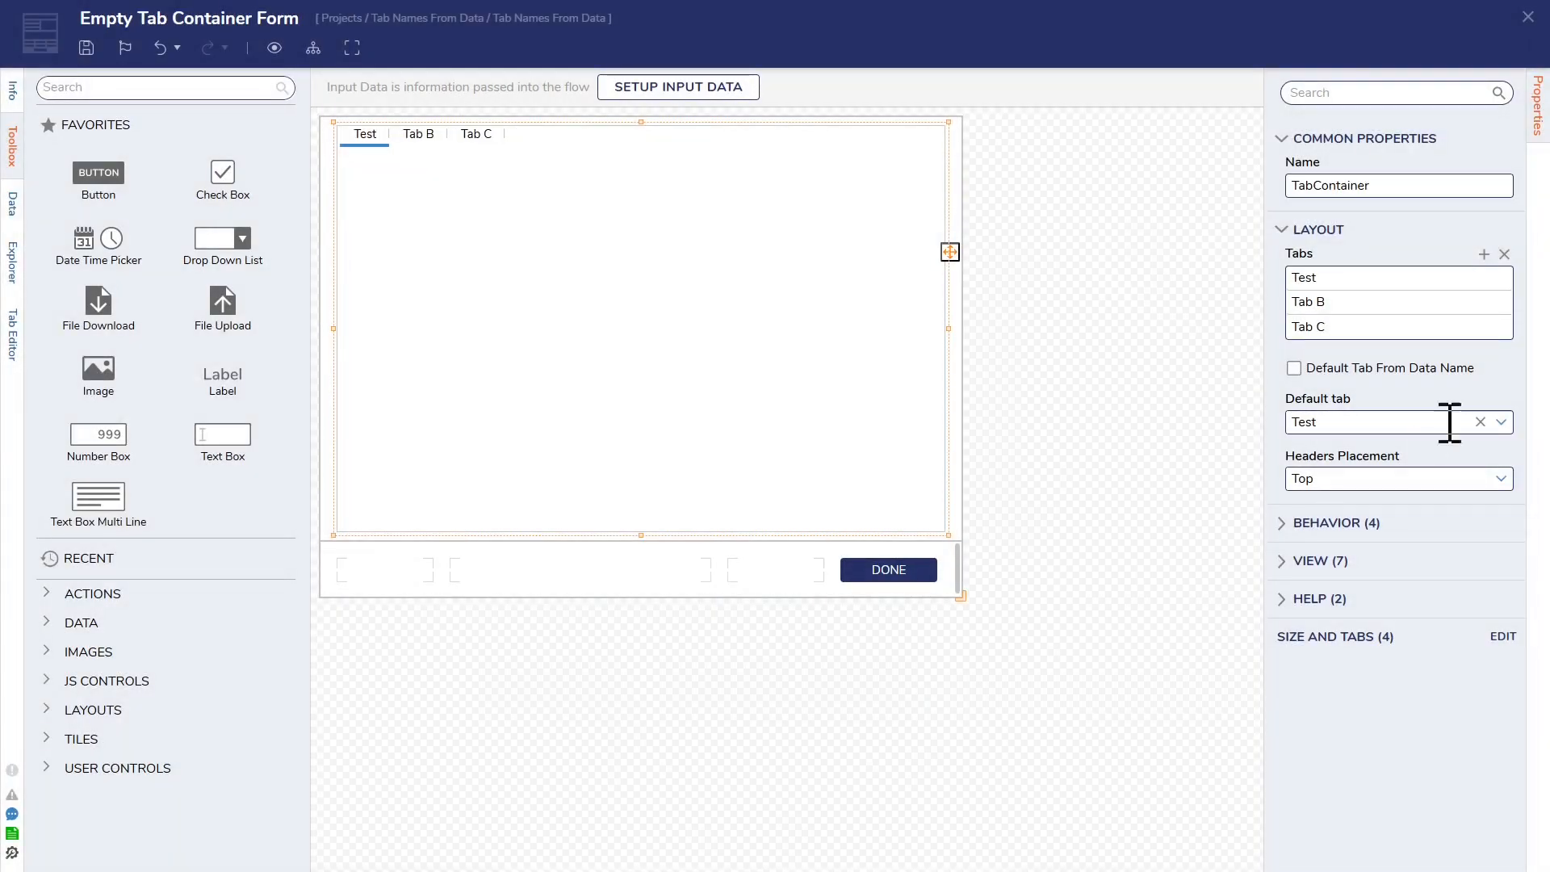
Step: Make the first tab get its header from a data name called InputVariable
left_click(1481, 277)
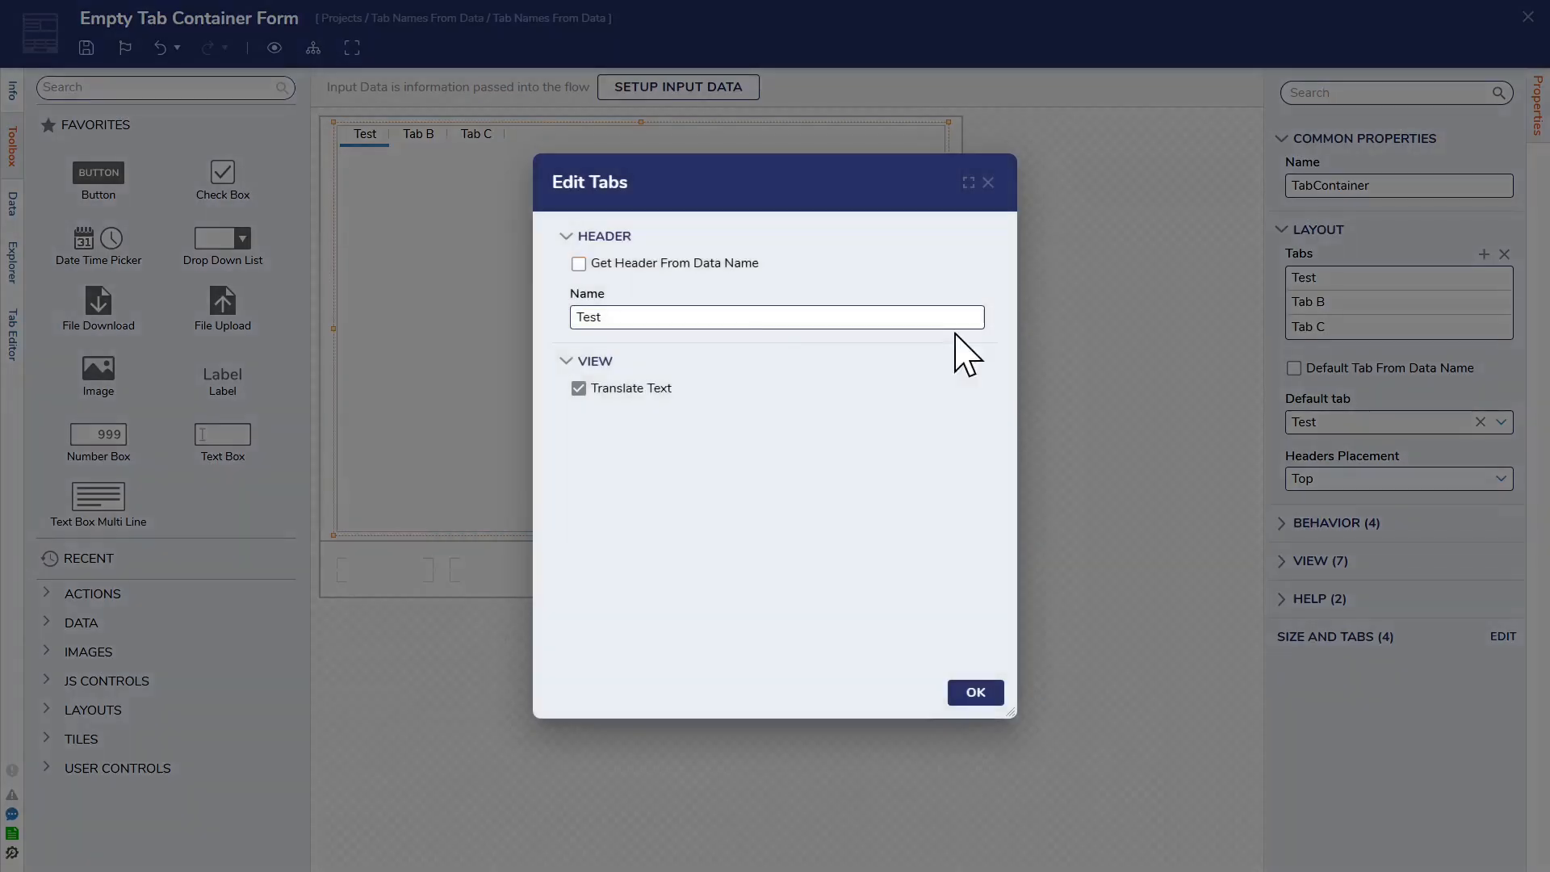
left_click(634, 262)
left_click(709, 297)
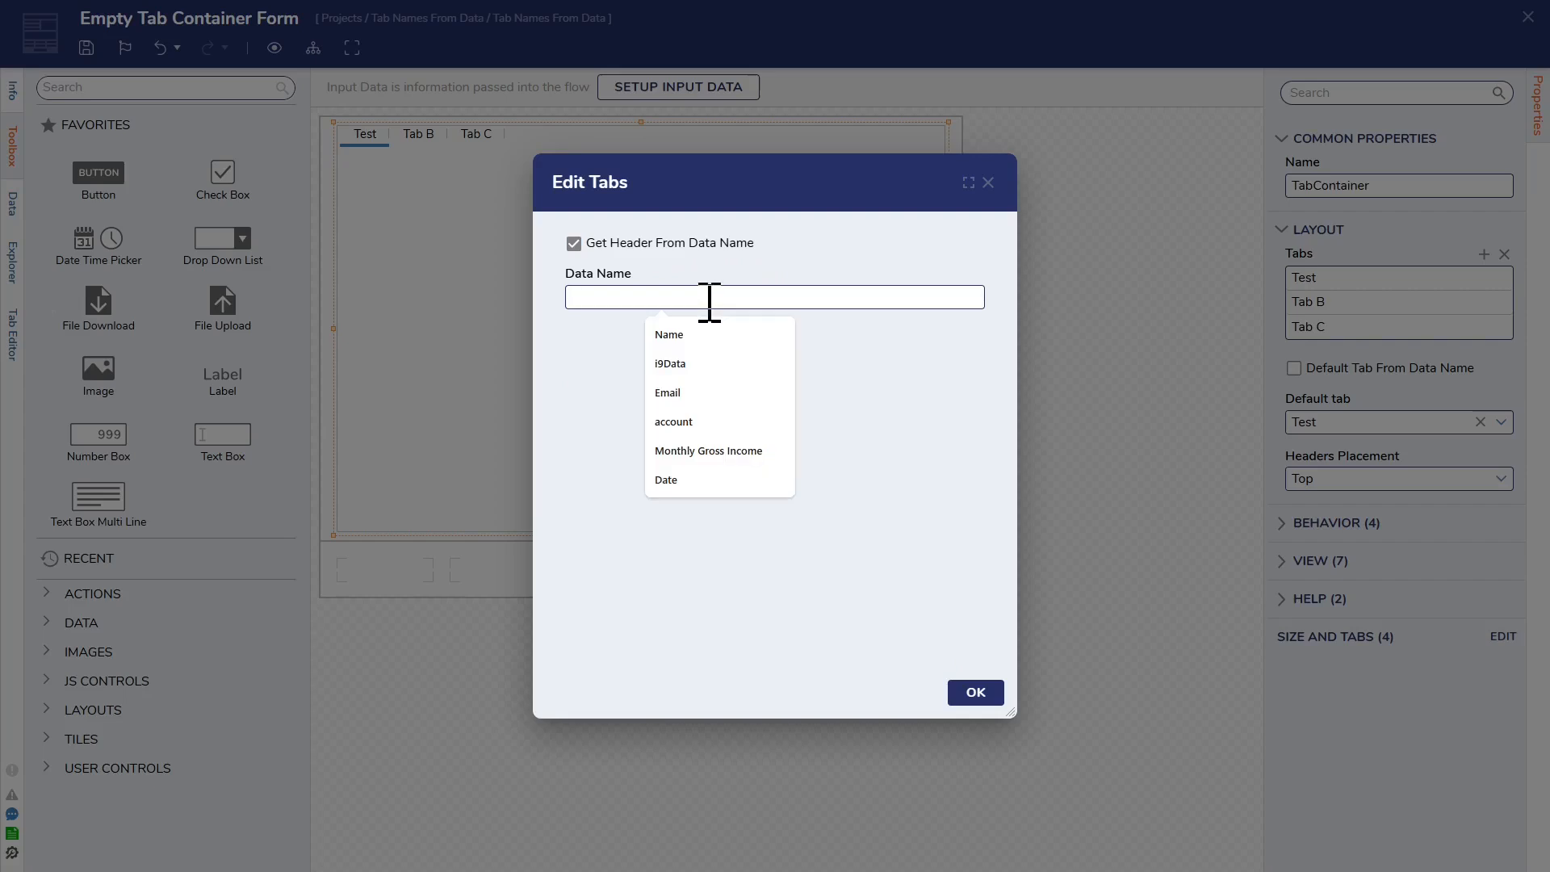
type("Input")
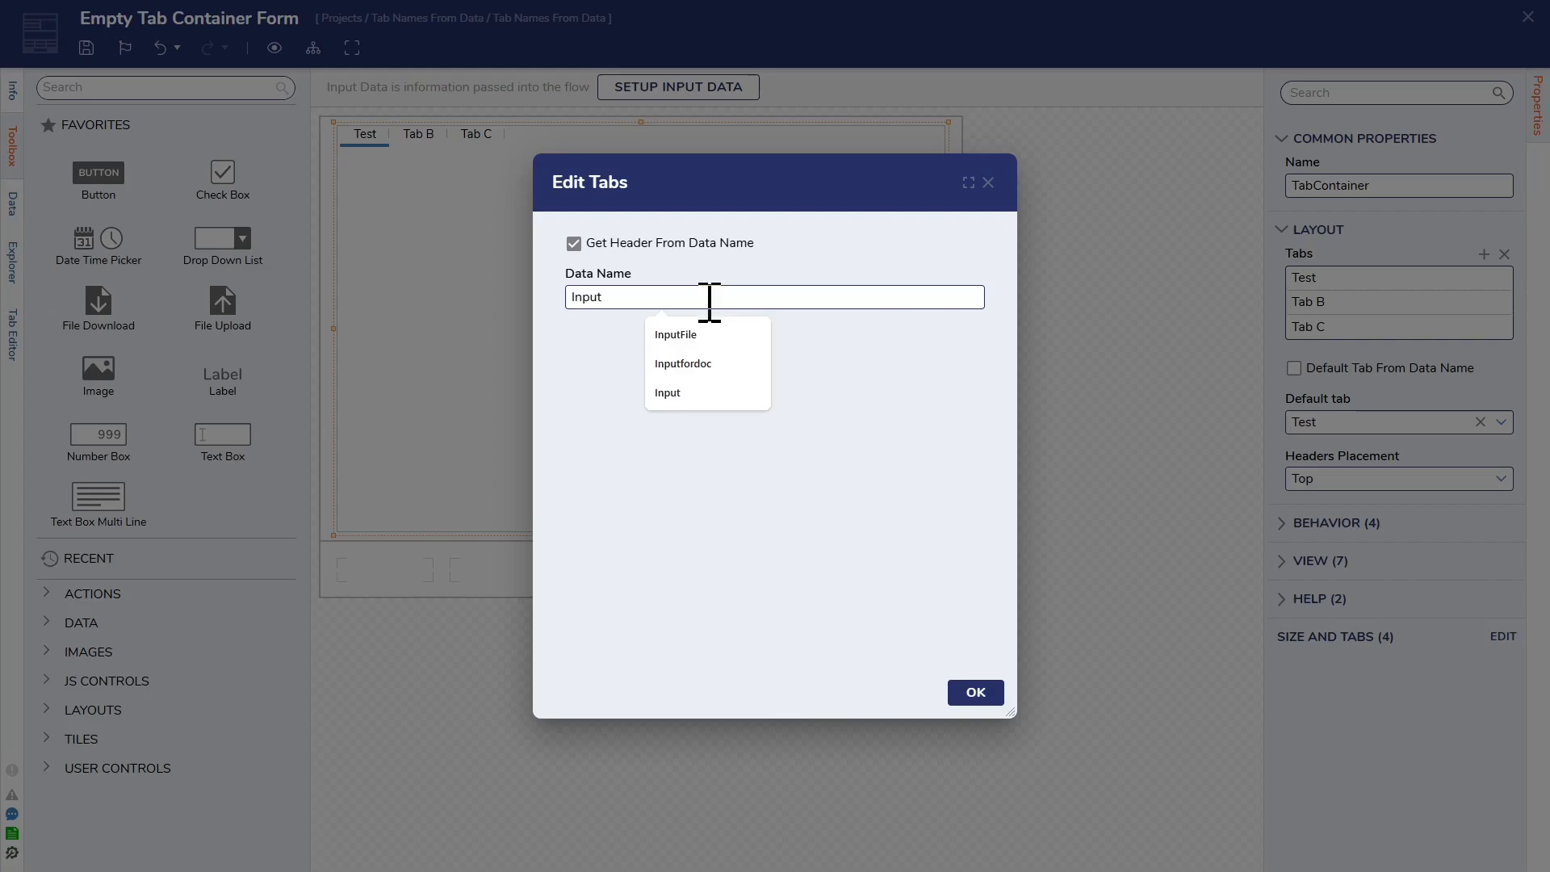
type("Variable")
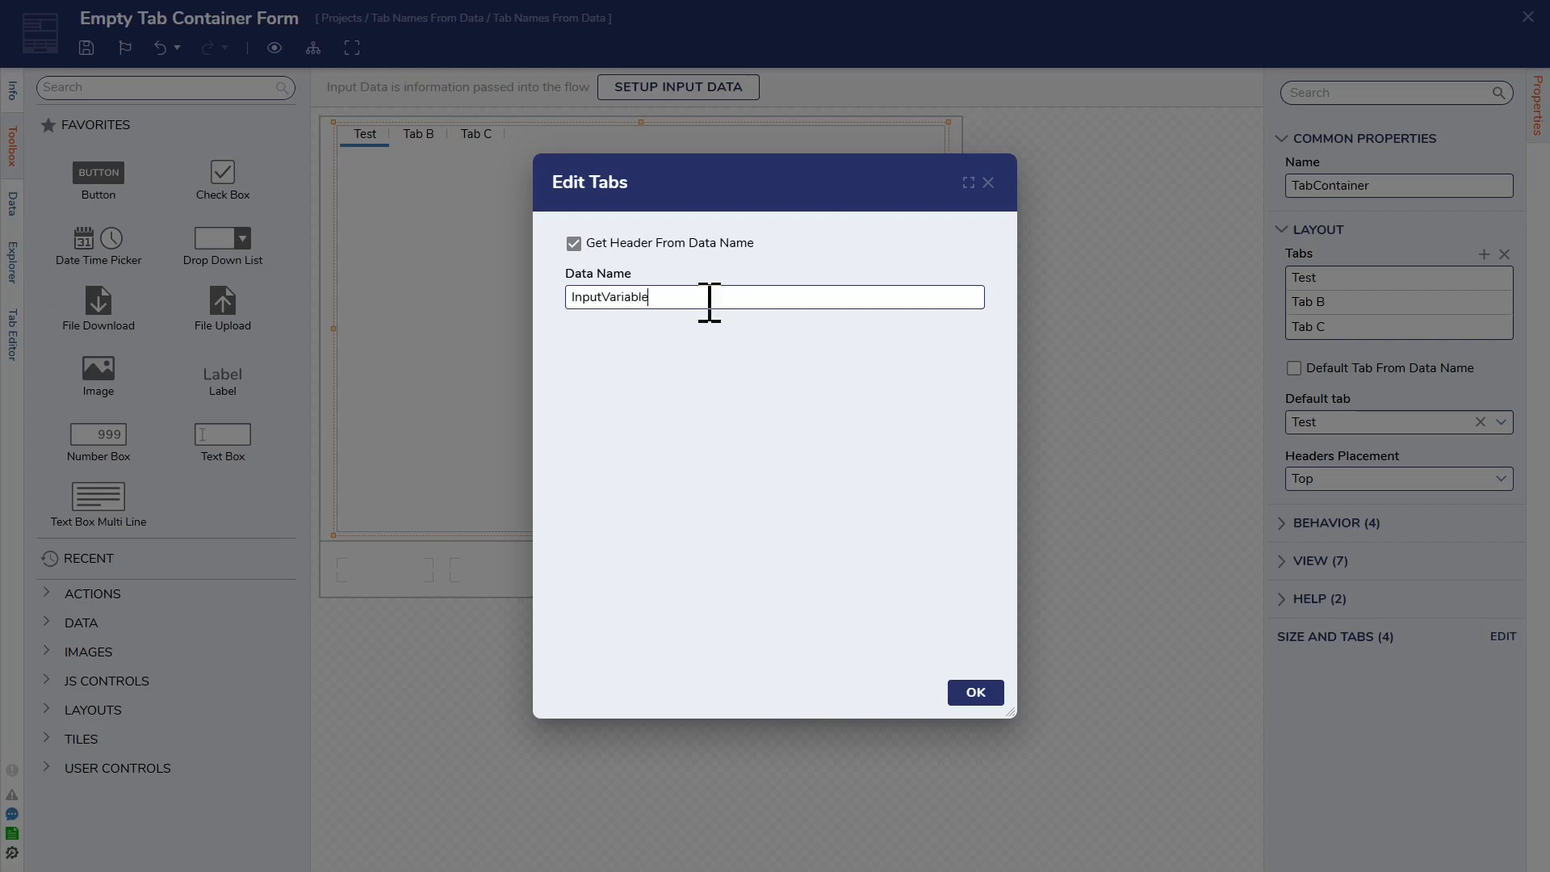
left_click(976, 692)
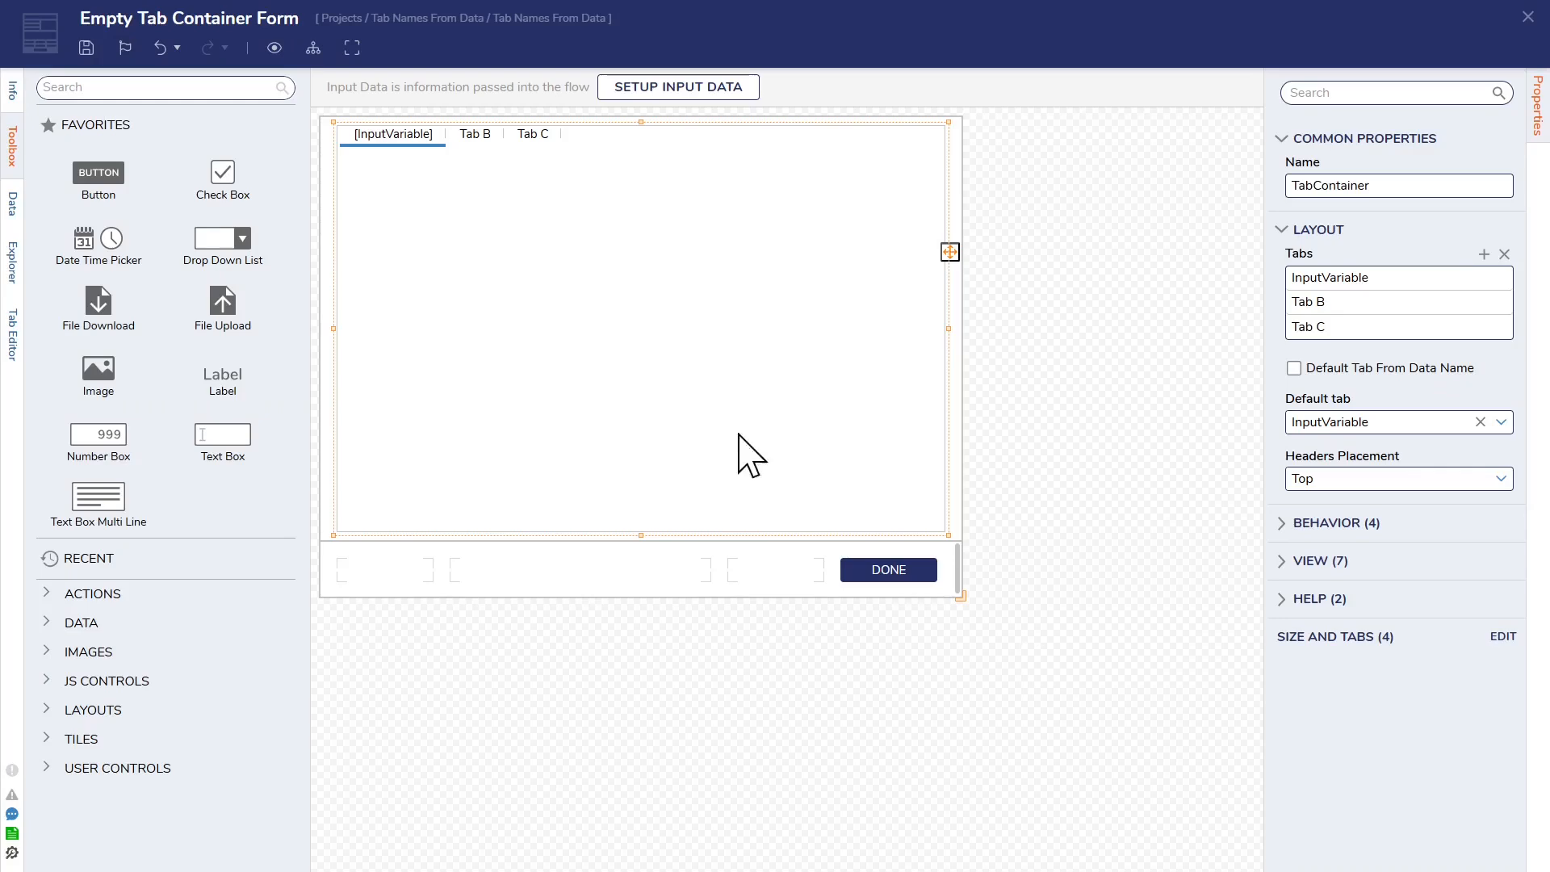
Step: Save the Empty Tab Container Form and close it to return to the flow
left_click(86, 47)
left_click(977, 549)
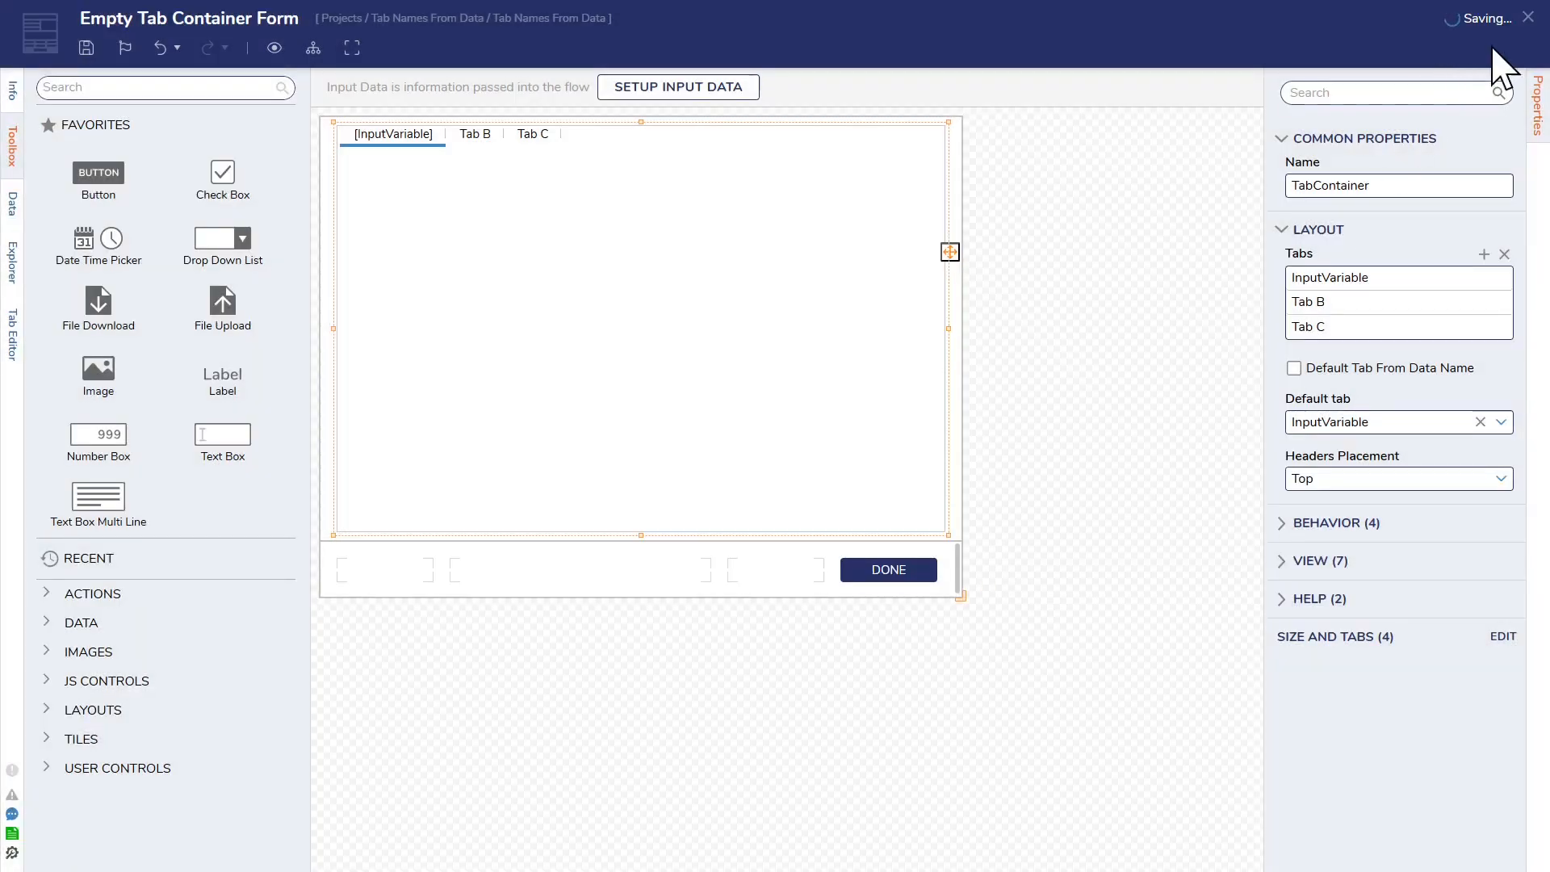
left_click(1528, 18)
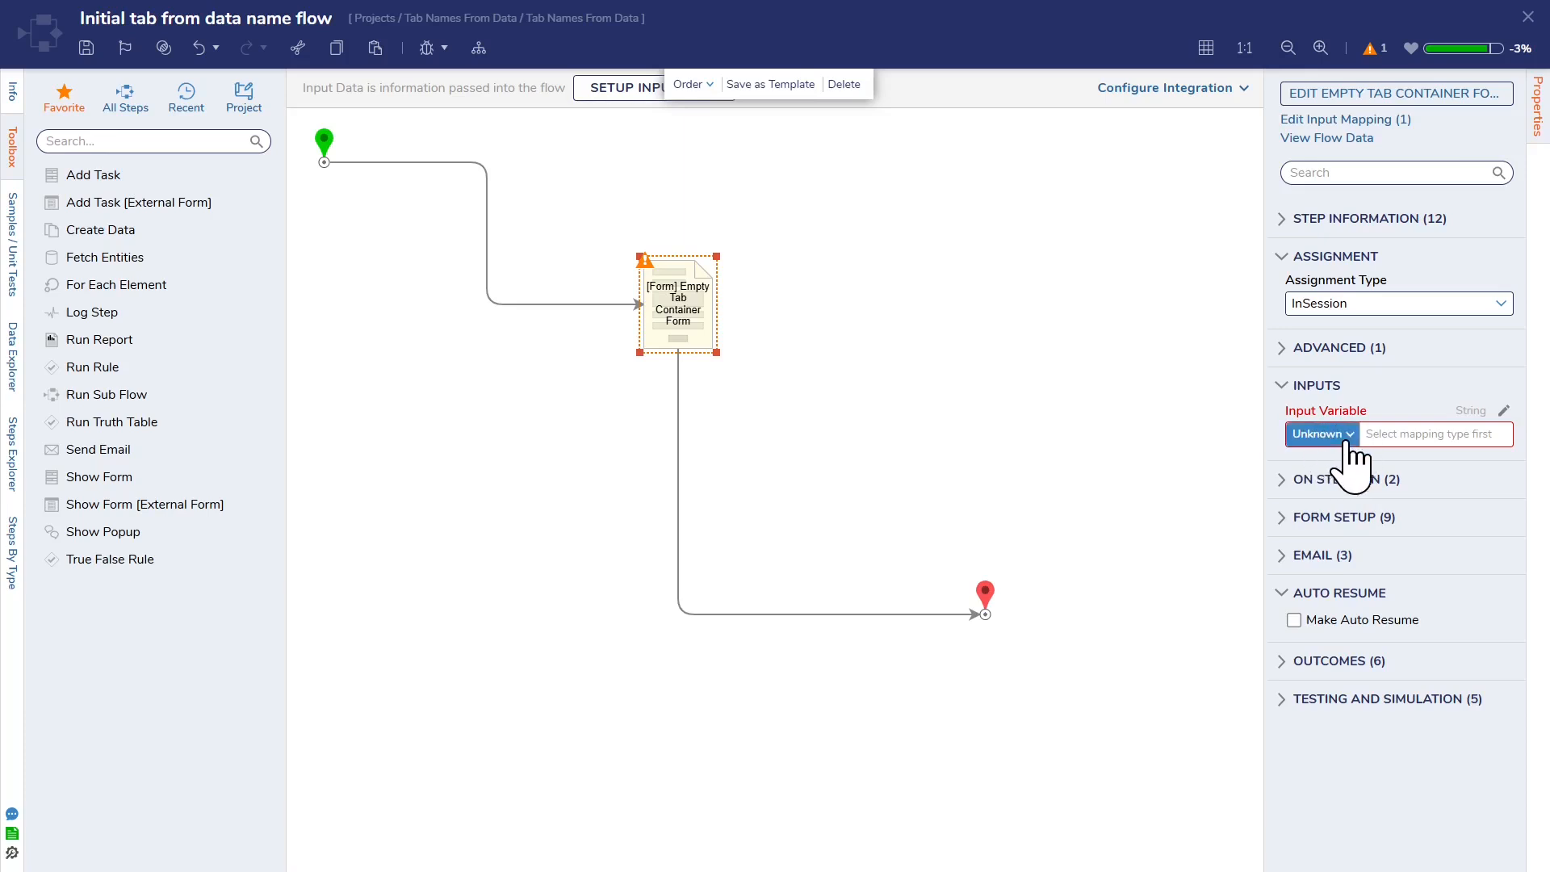
Step: Reopen the Empty Tab Container Form and create a new rule flow as an active form flow
left_click(1382, 95)
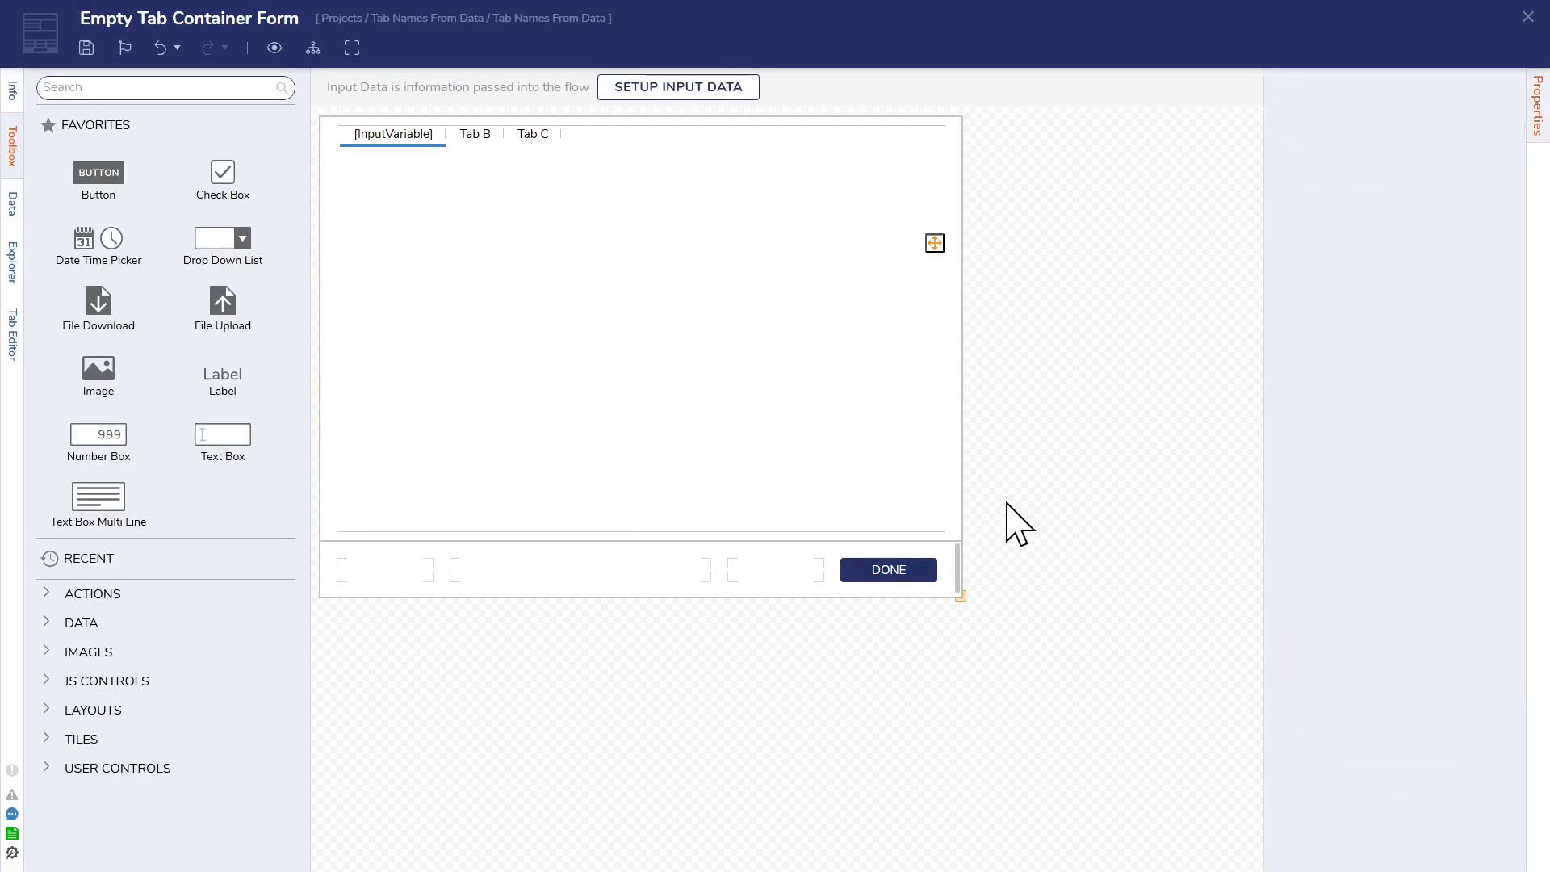
scroll(1332, 595, "down", 3)
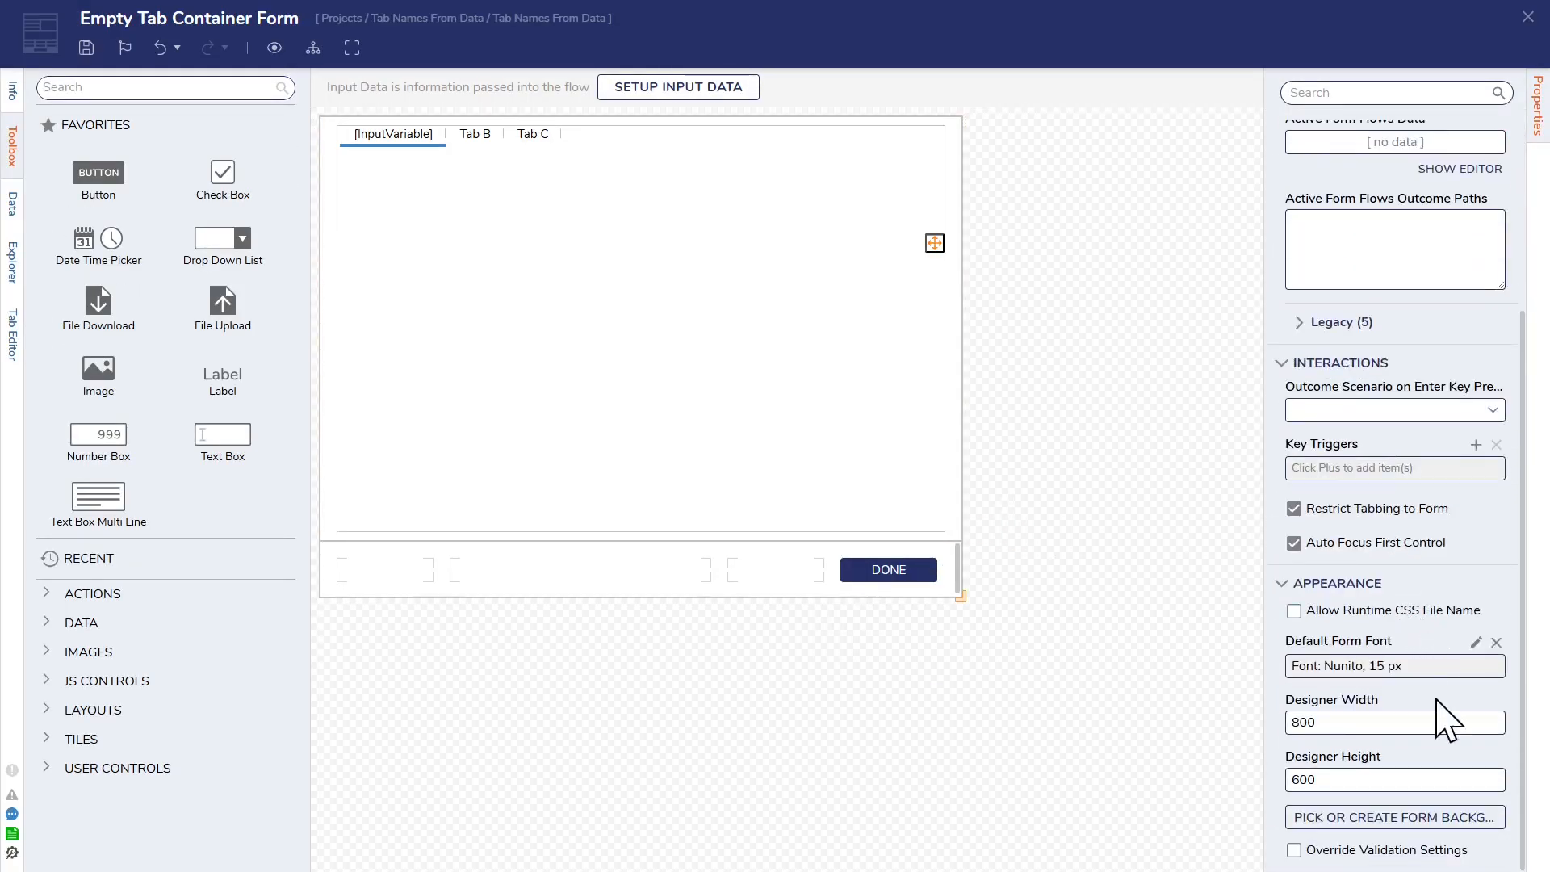
scroll(1400, 646, "up", 1)
scroll(1421, 565, "up", 2)
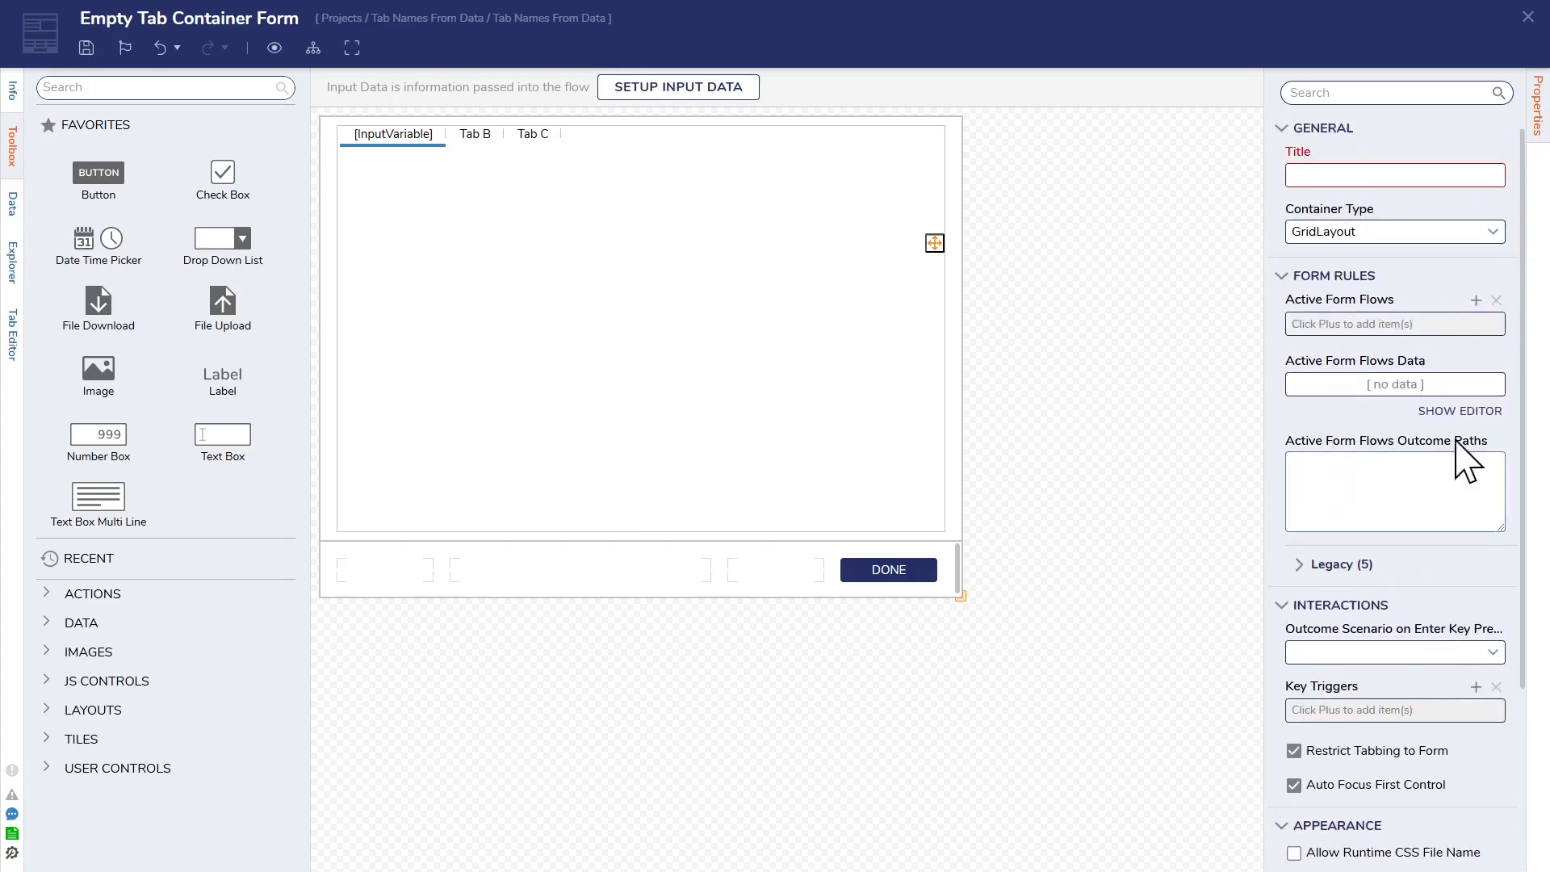
left_click(1475, 300)
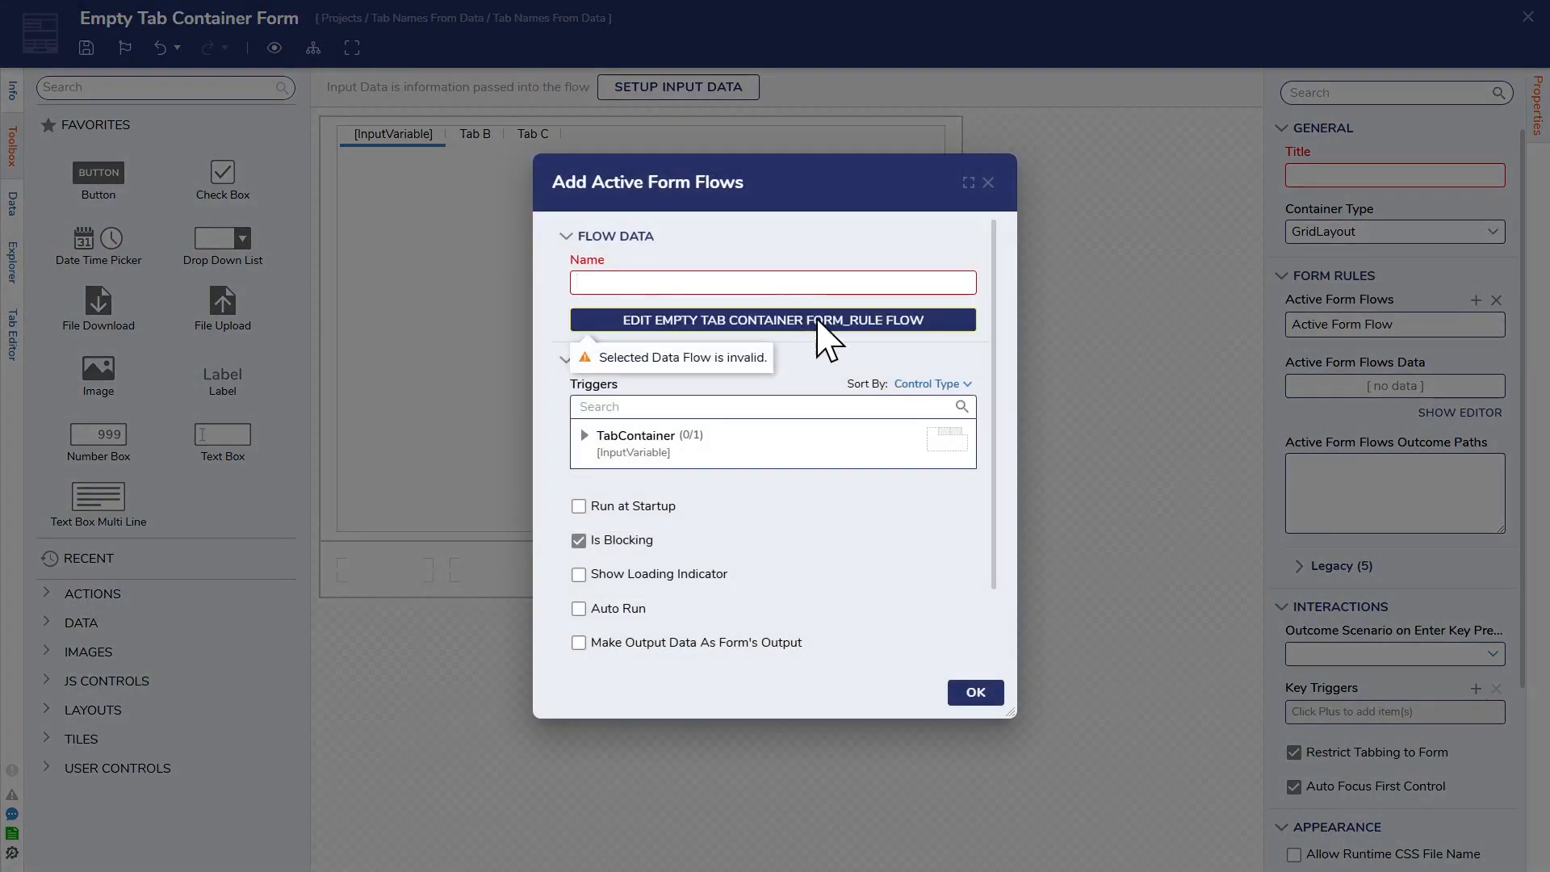
left_click(817, 320)
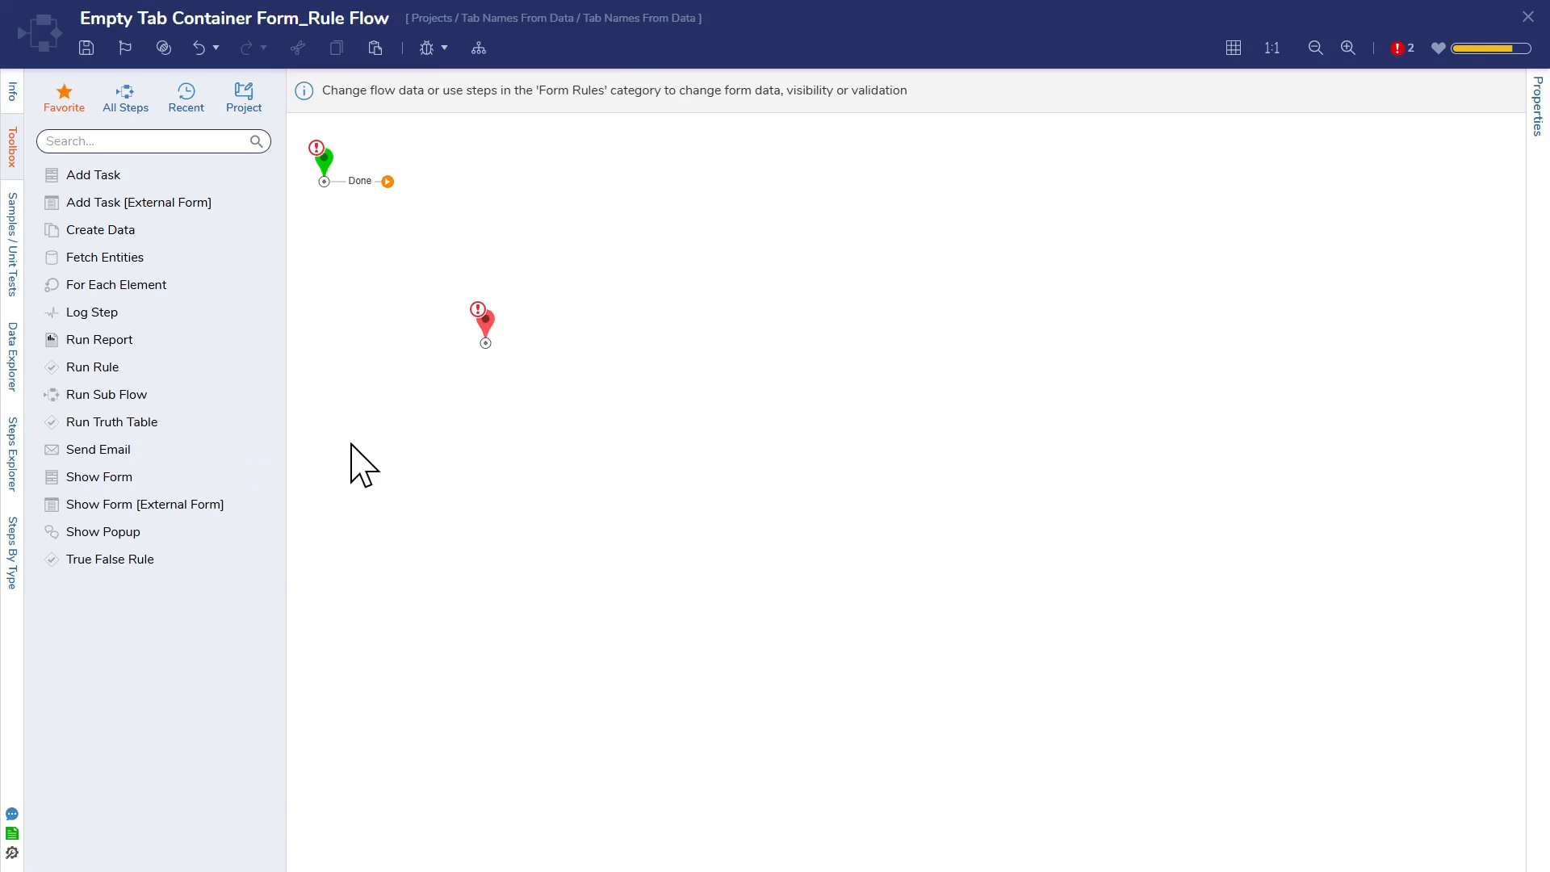
Step: Add a Set Control Value step after the start and map its Form Control input to TabContainer_InputVariable from Form Data
left_click(182, 142)
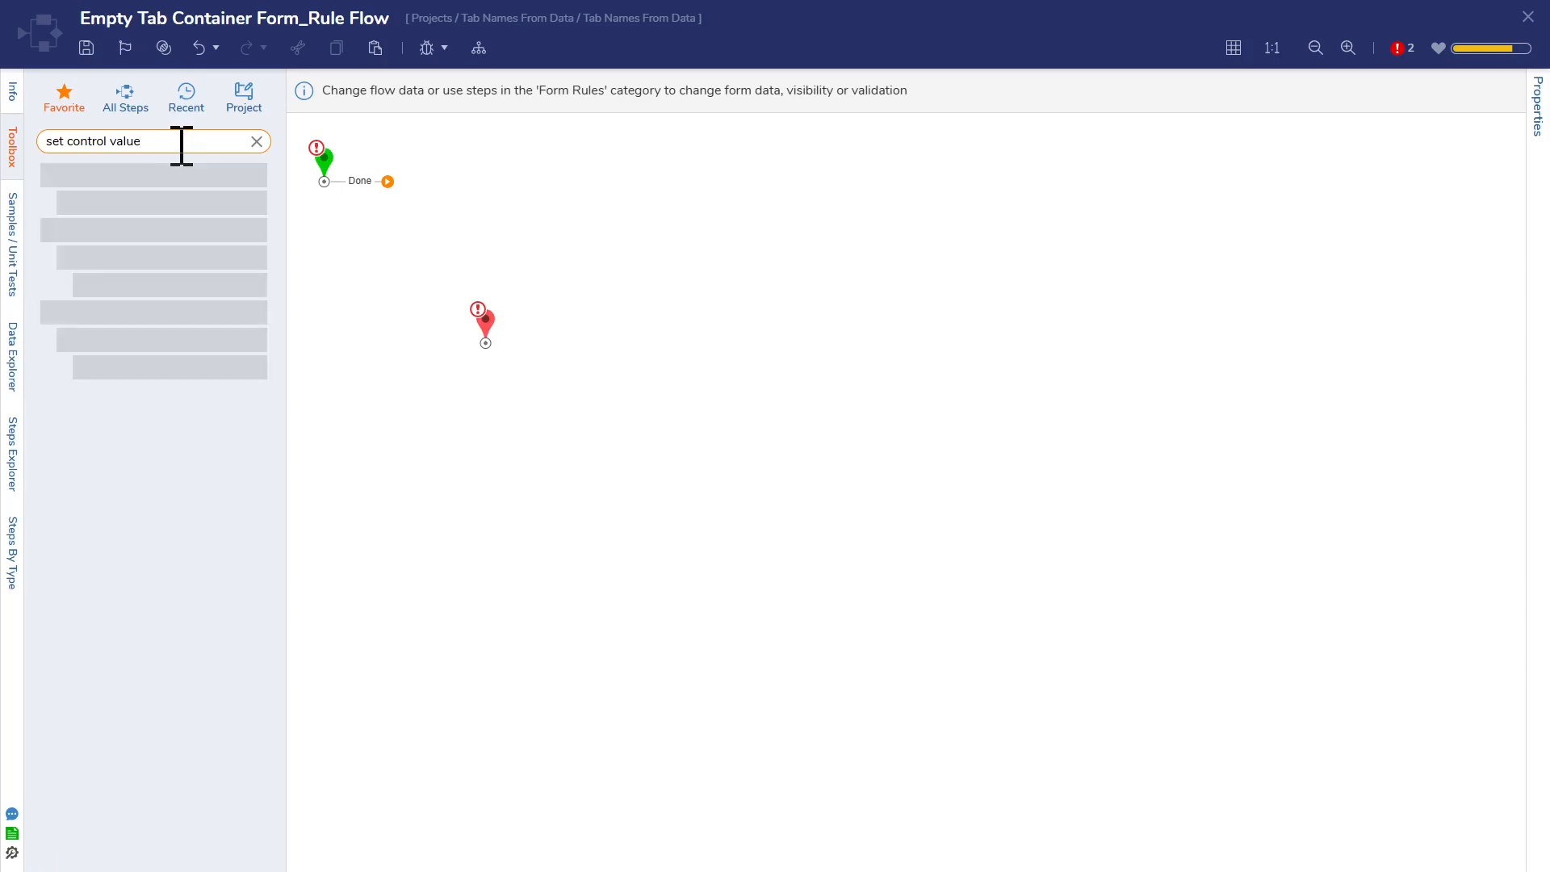
left_click_drag(145, 209, 443, 186)
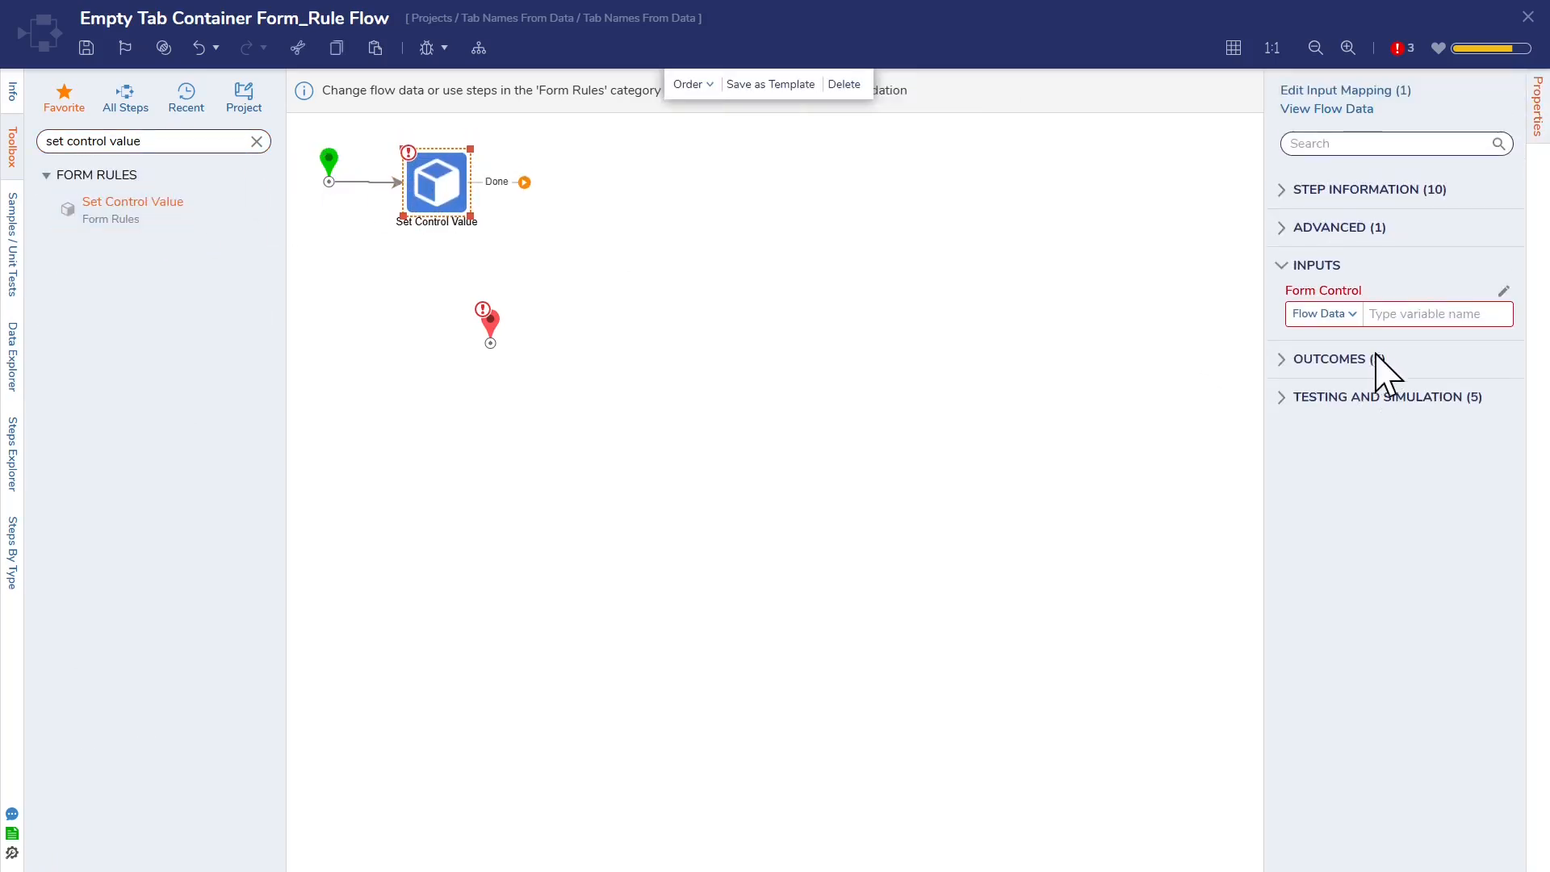
left_click(1503, 291)
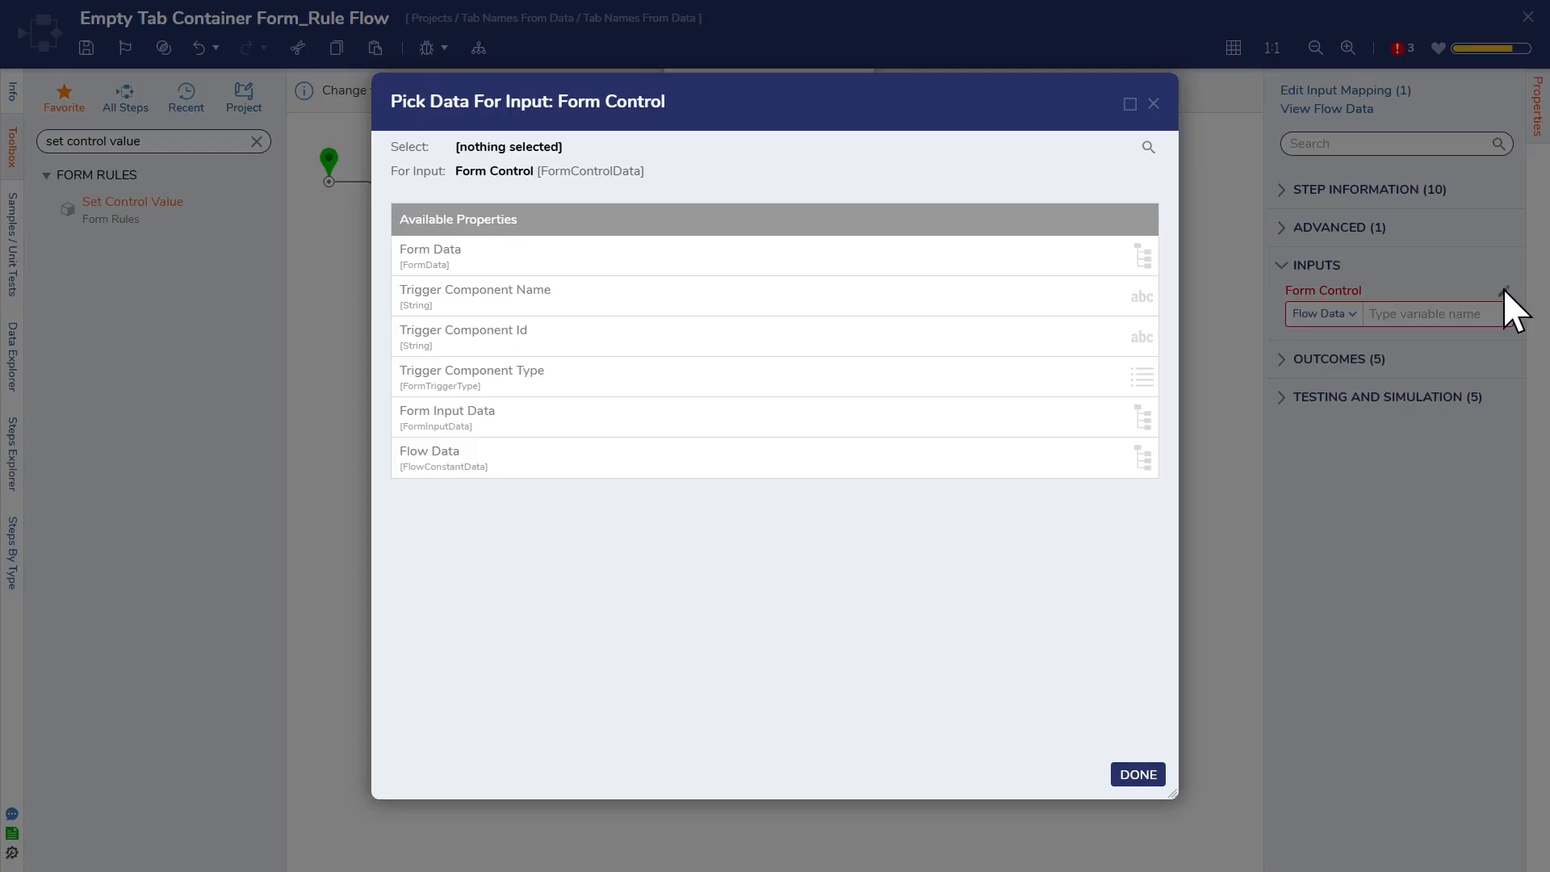
left_click(854, 259)
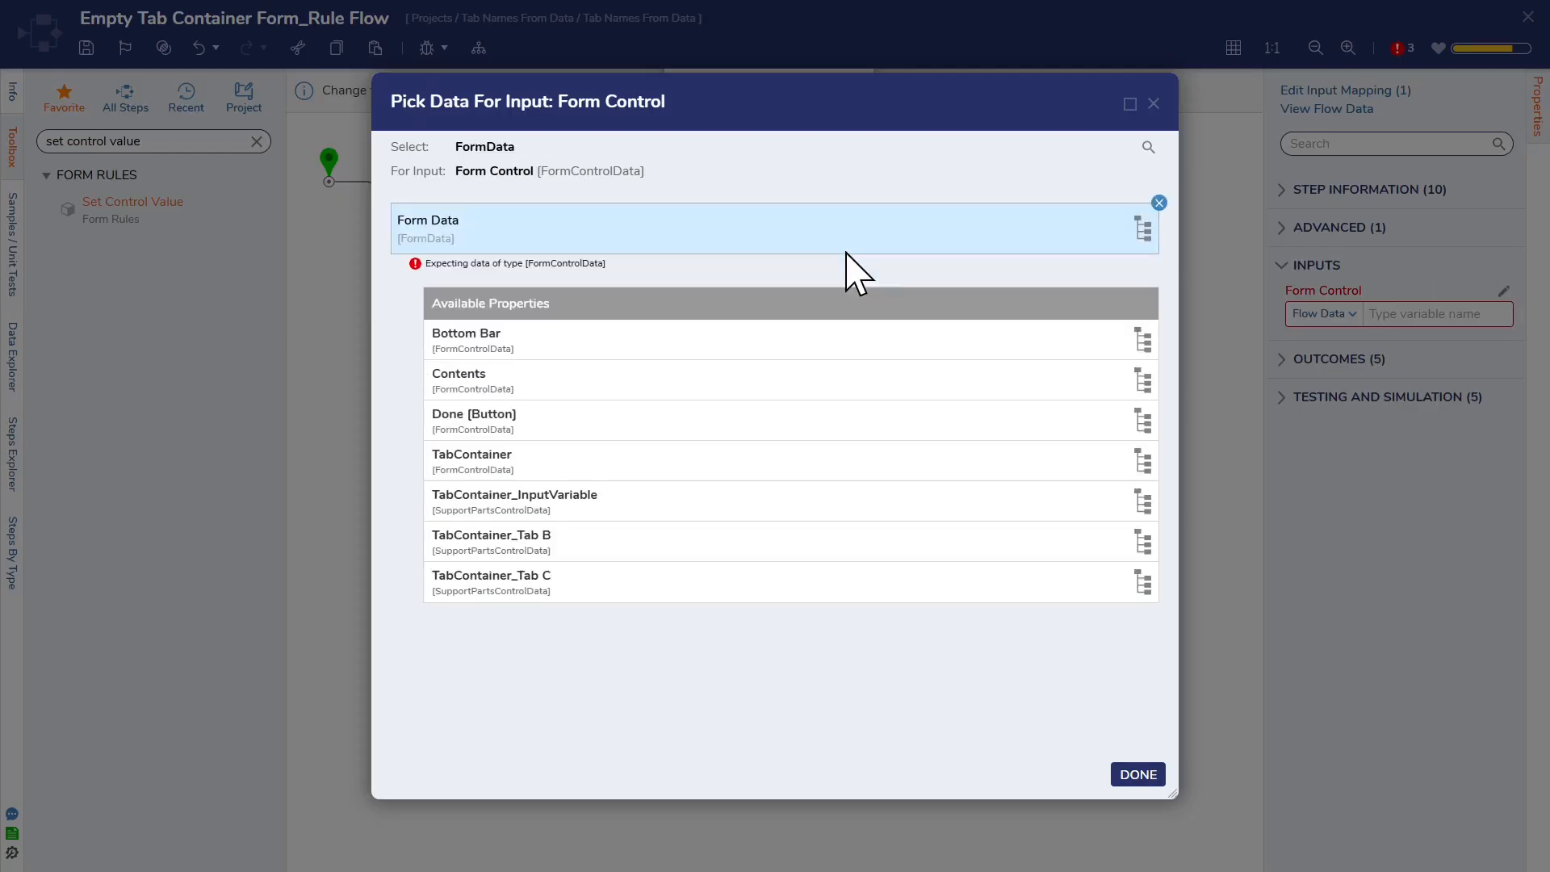
left_click(571, 502)
left_click(1139, 774)
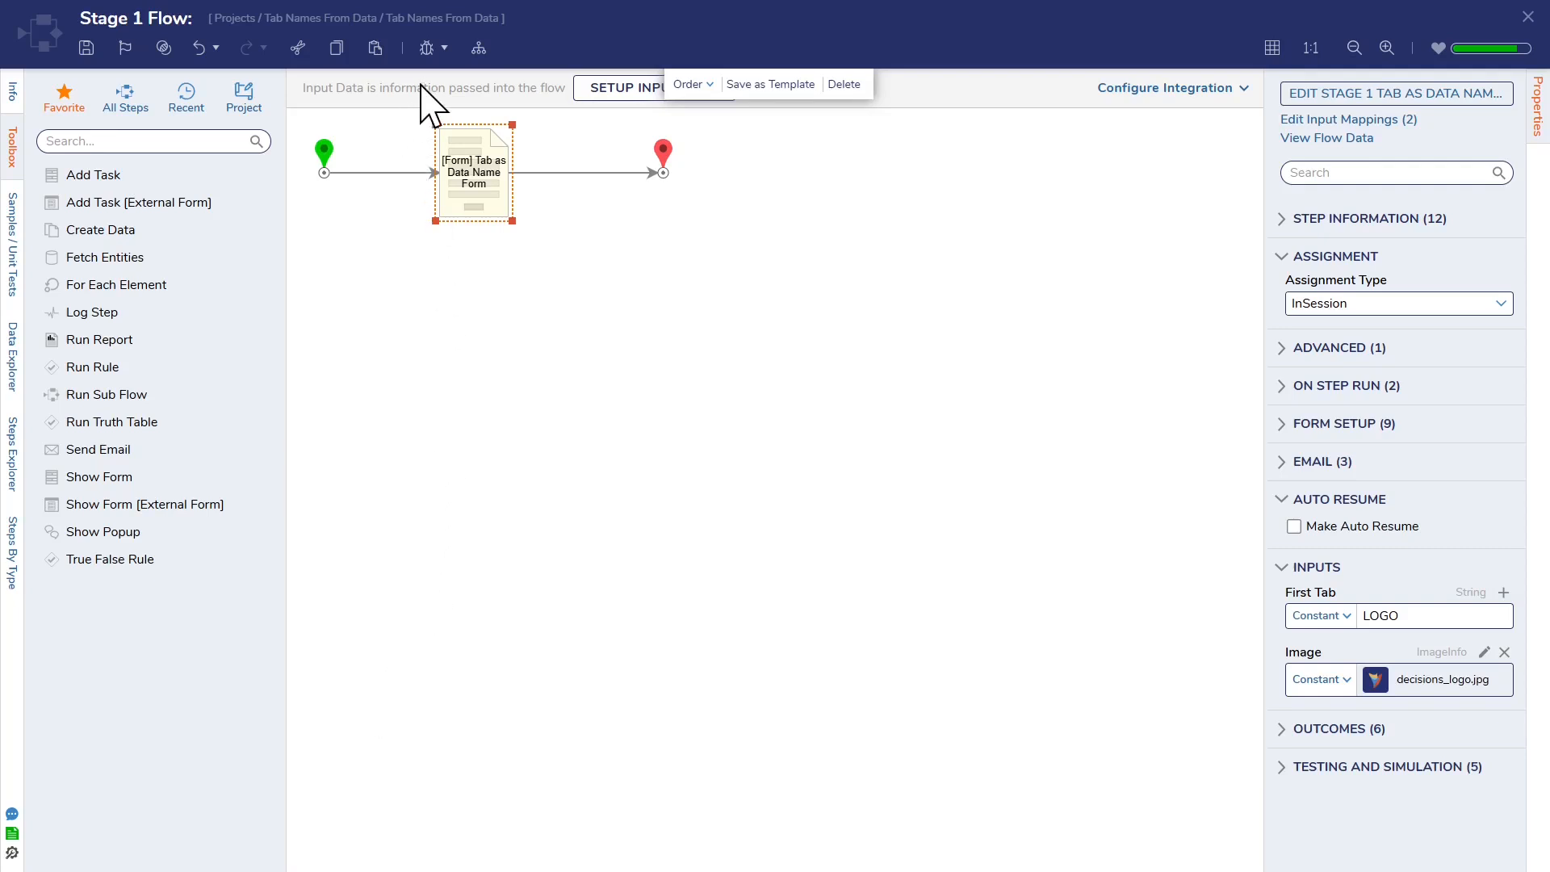
Step: Debug the Stage 1 Flow, switching the form repeatedly between its text and logo views, finish the form and close the debugger
left_click(426, 48)
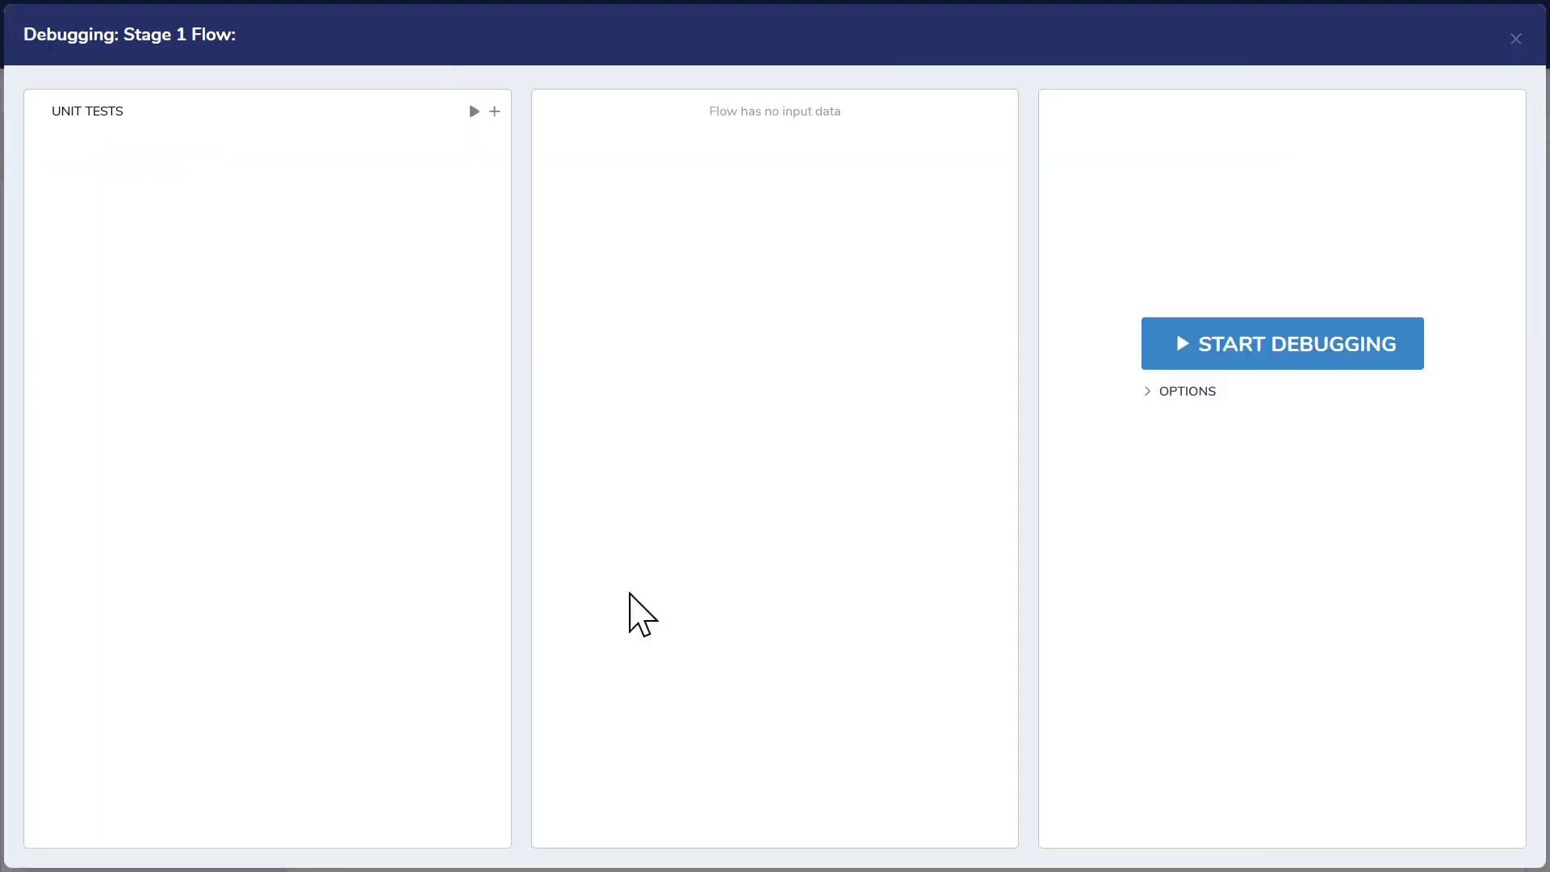
left_click(1261, 345)
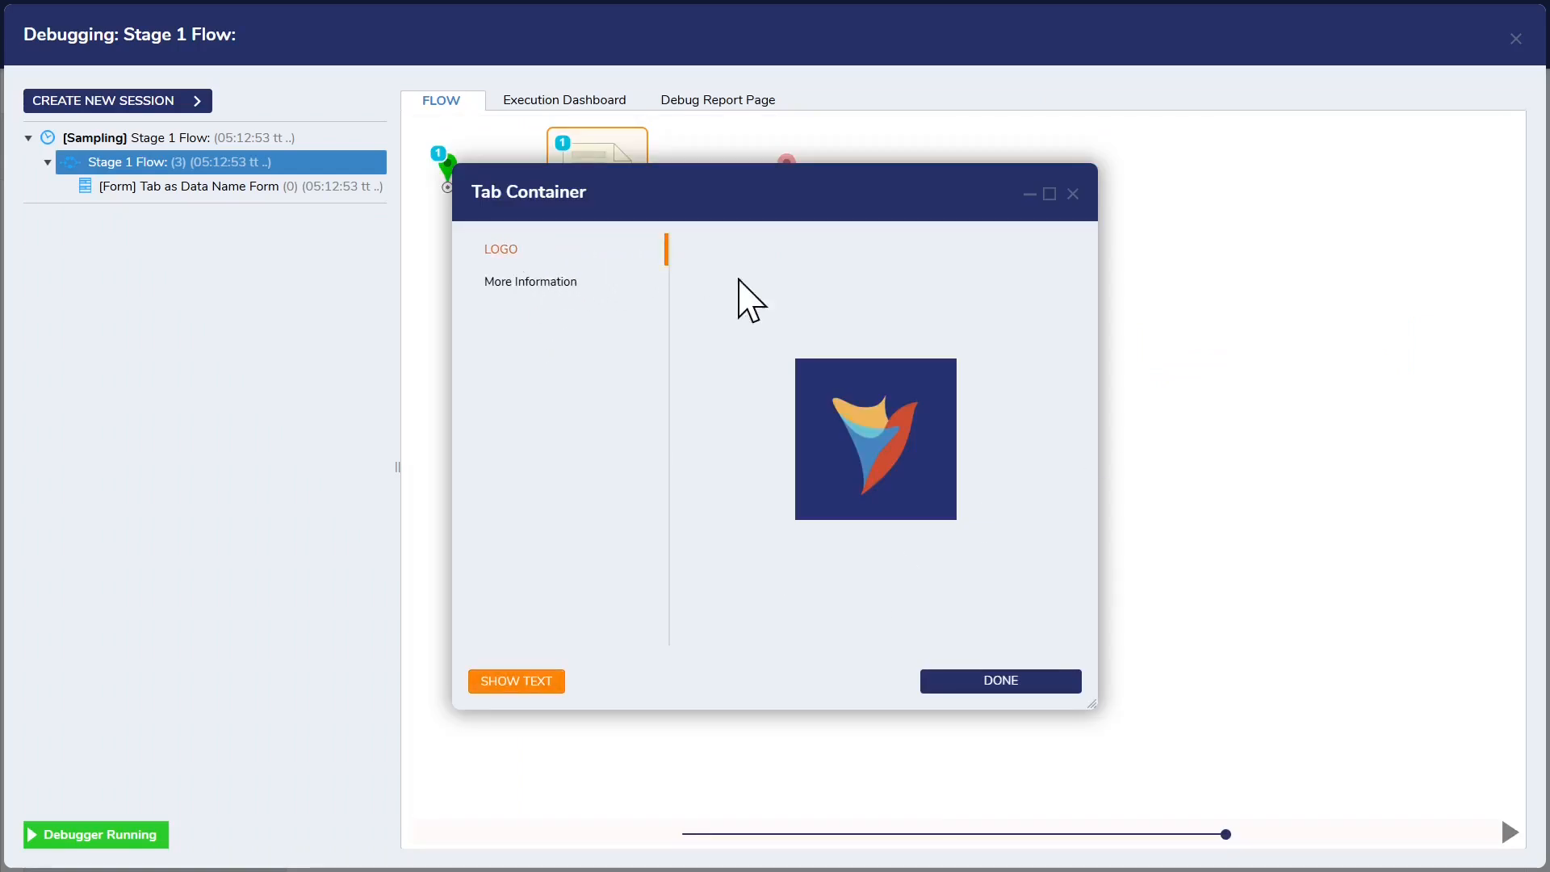
left_click(516, 686)
left_click(628, 685)
left_click(515, 685)
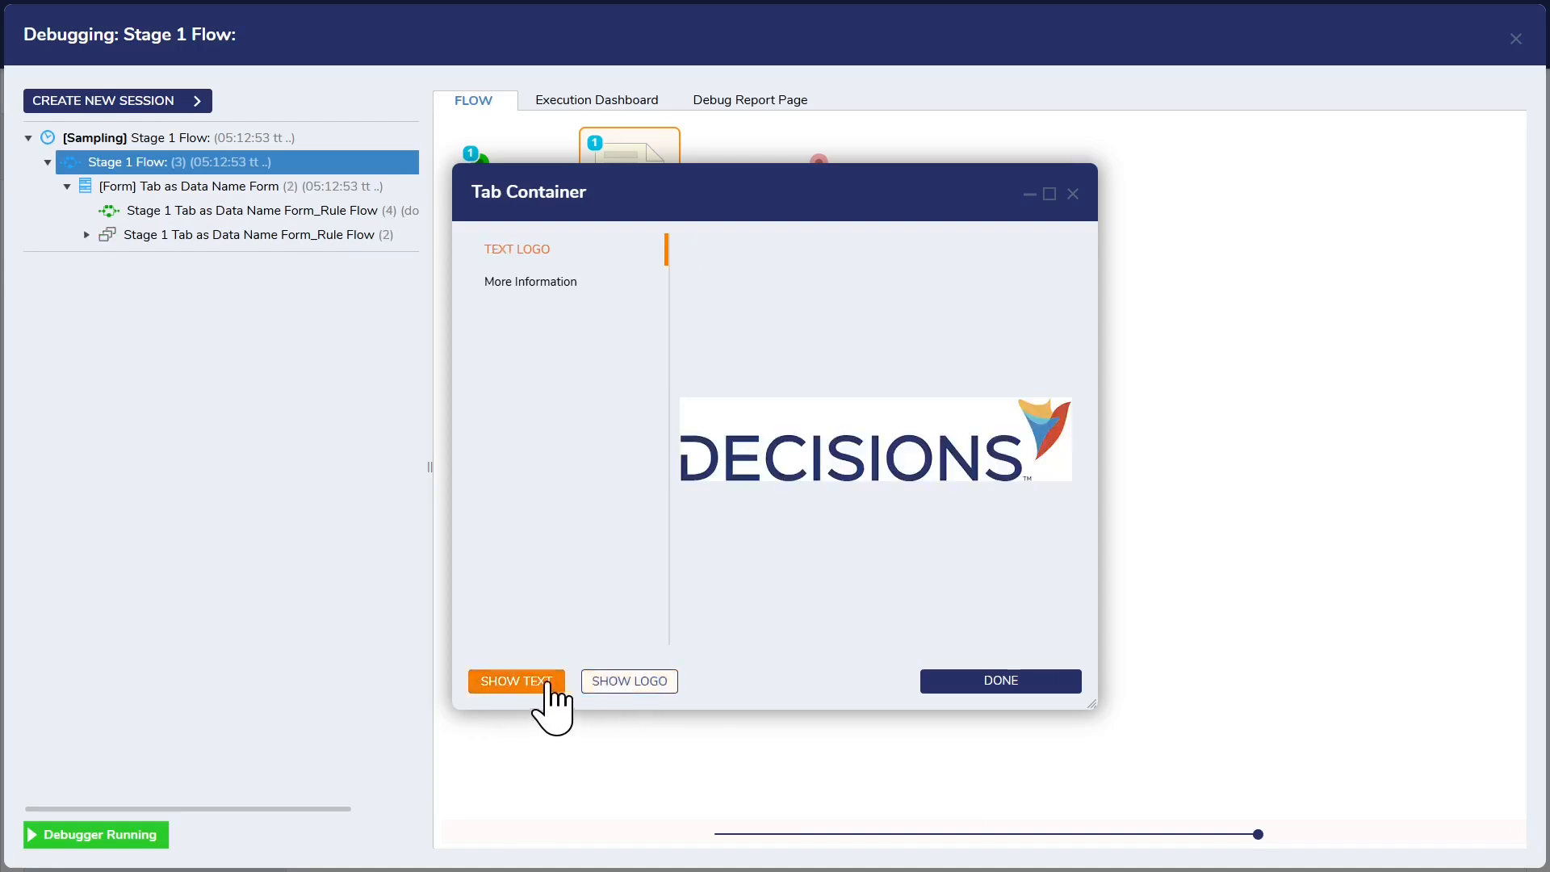
left_click(622, 686)
left_click(529, 685)
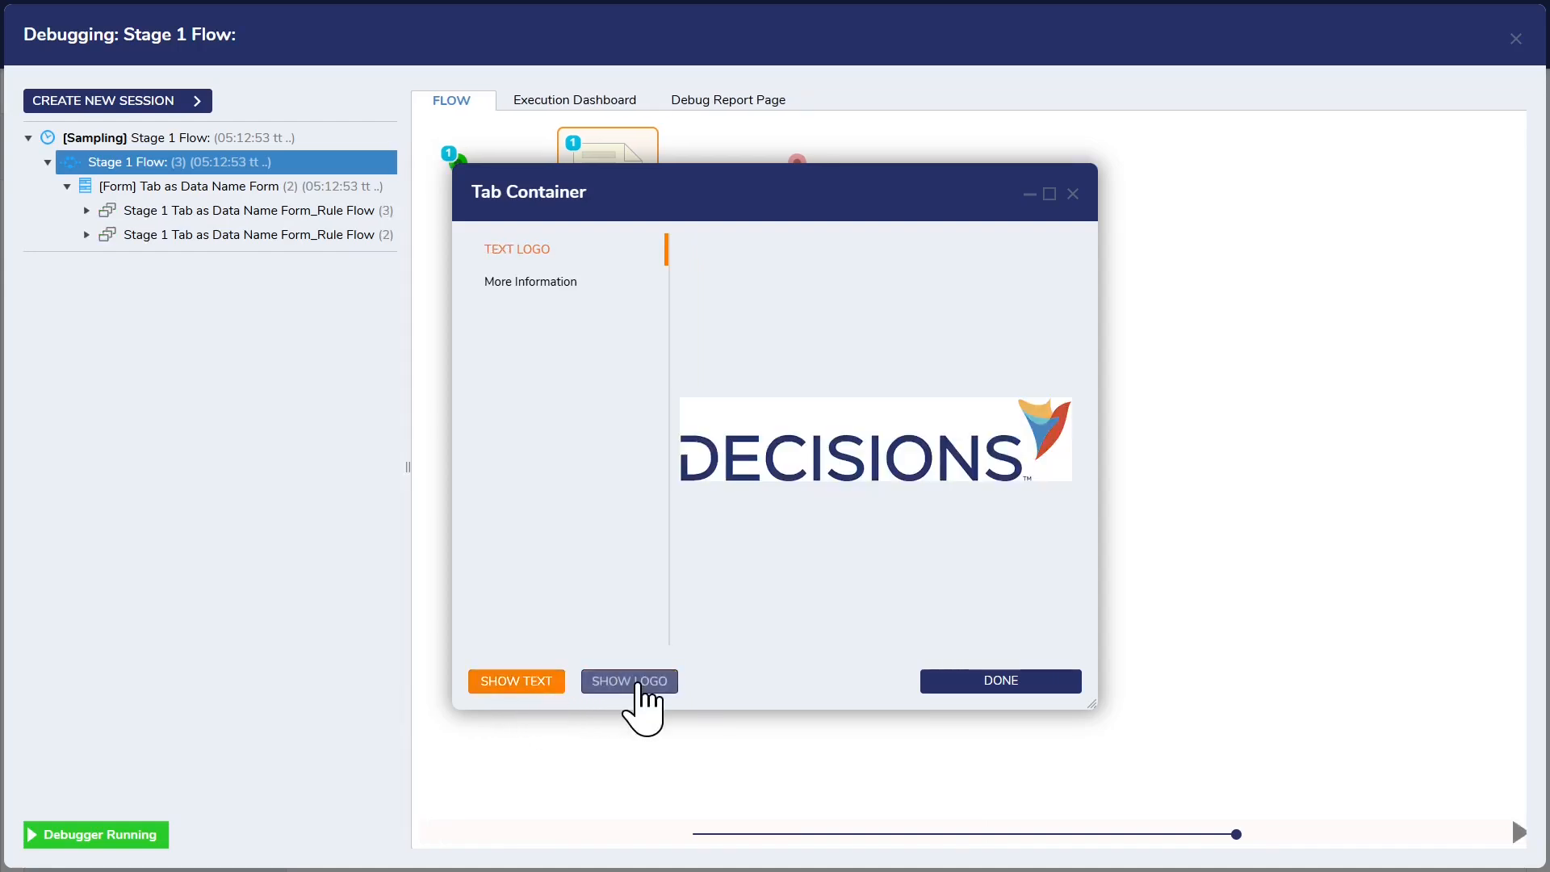
left_click(642, 688)
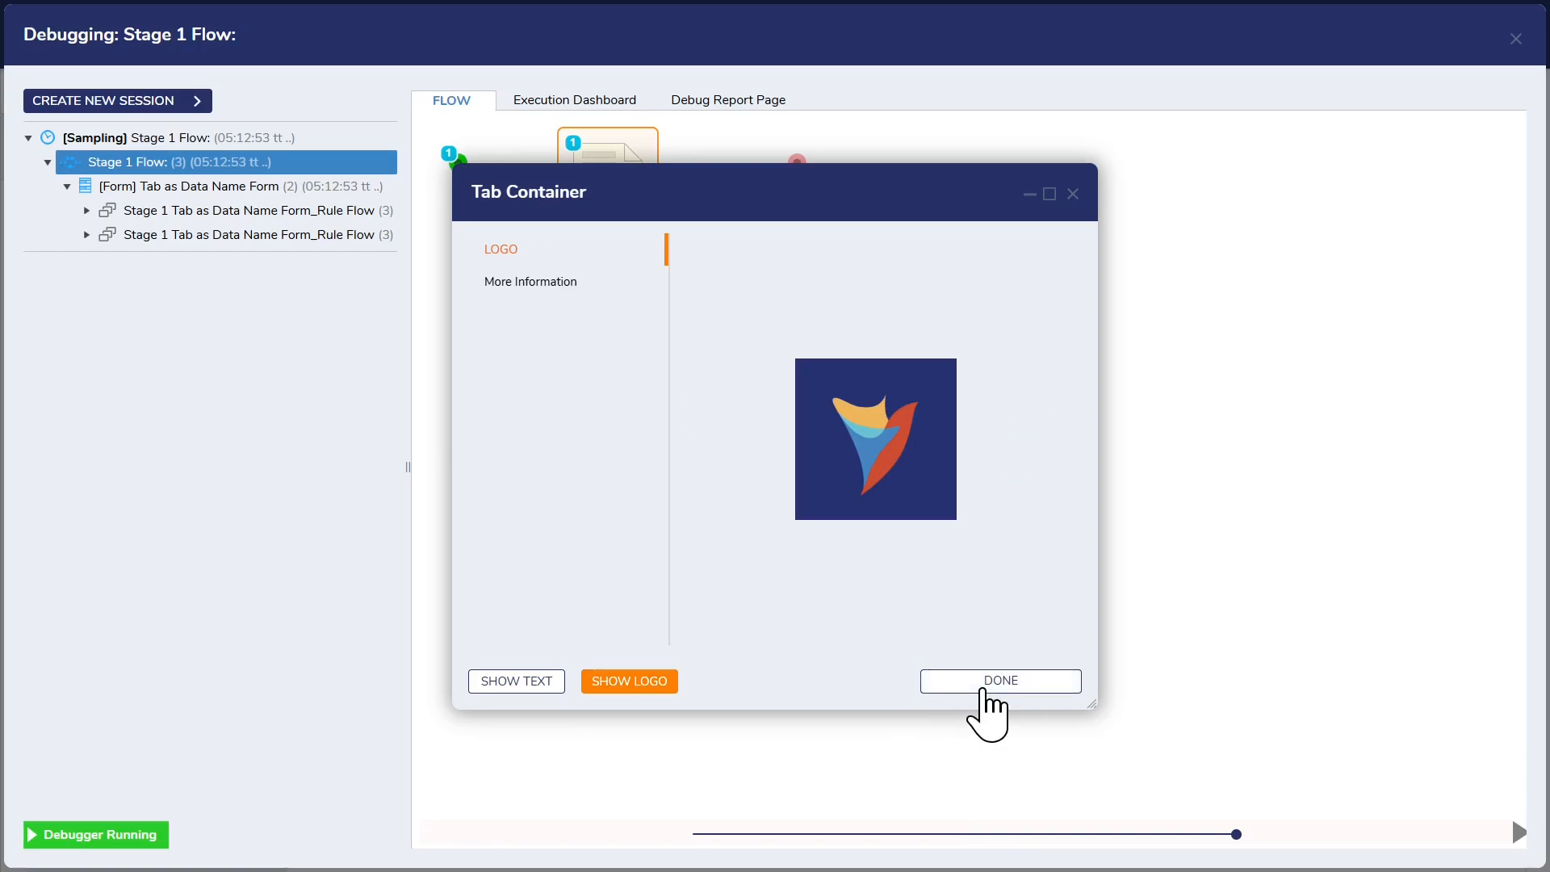
left_click(982, 689)
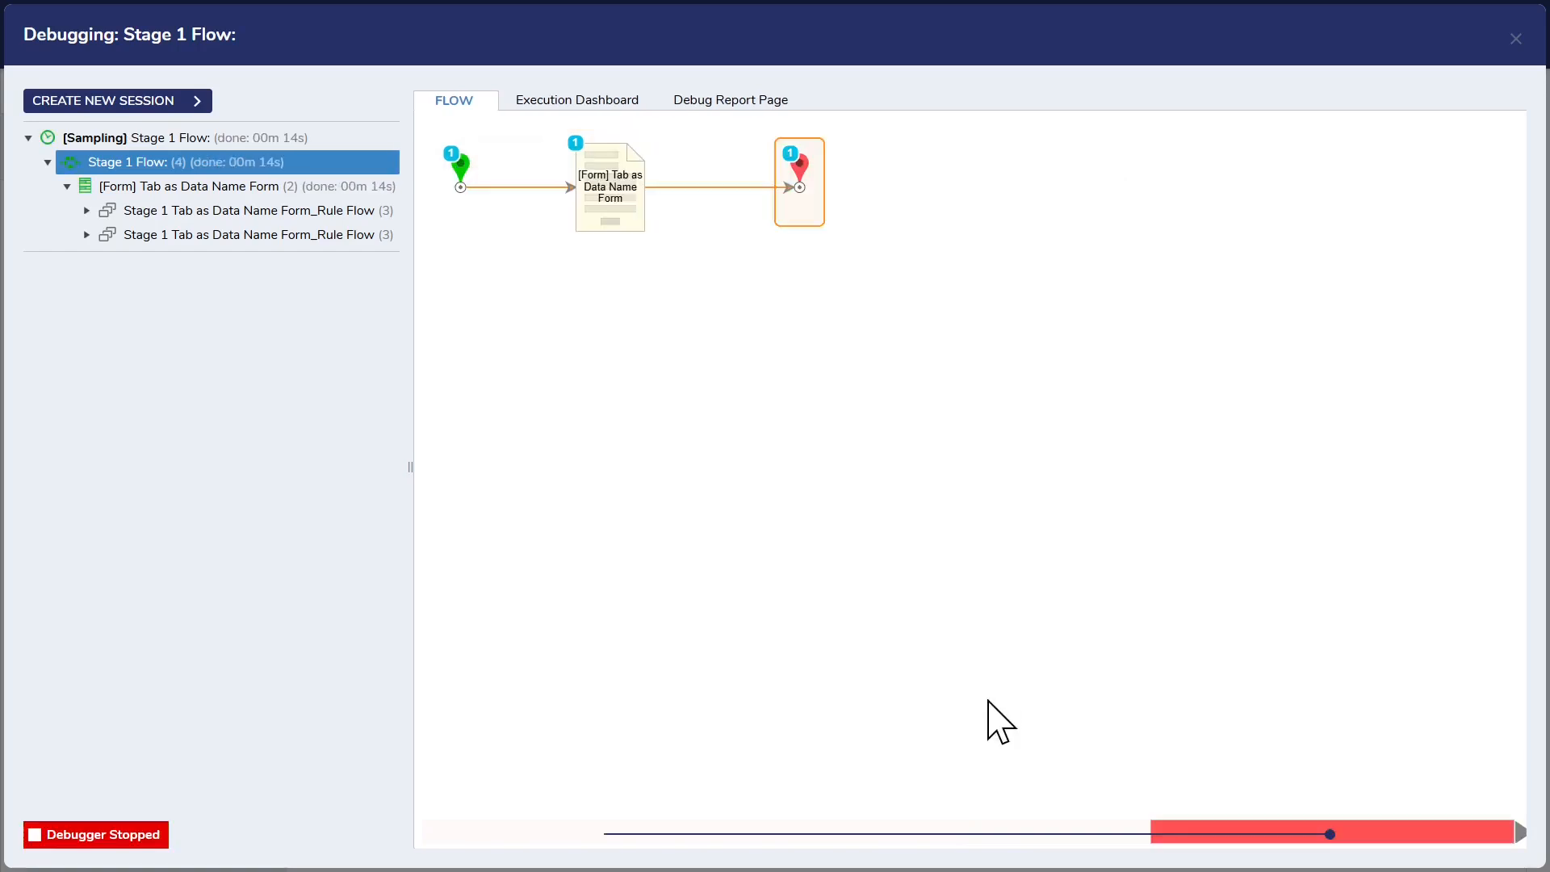
left_click(1514, 40)
Step: Open the Stage 1 Tab as Data Name Form and the rule flow behind its SwitchTabNames active form flow
left_click(492, 186)
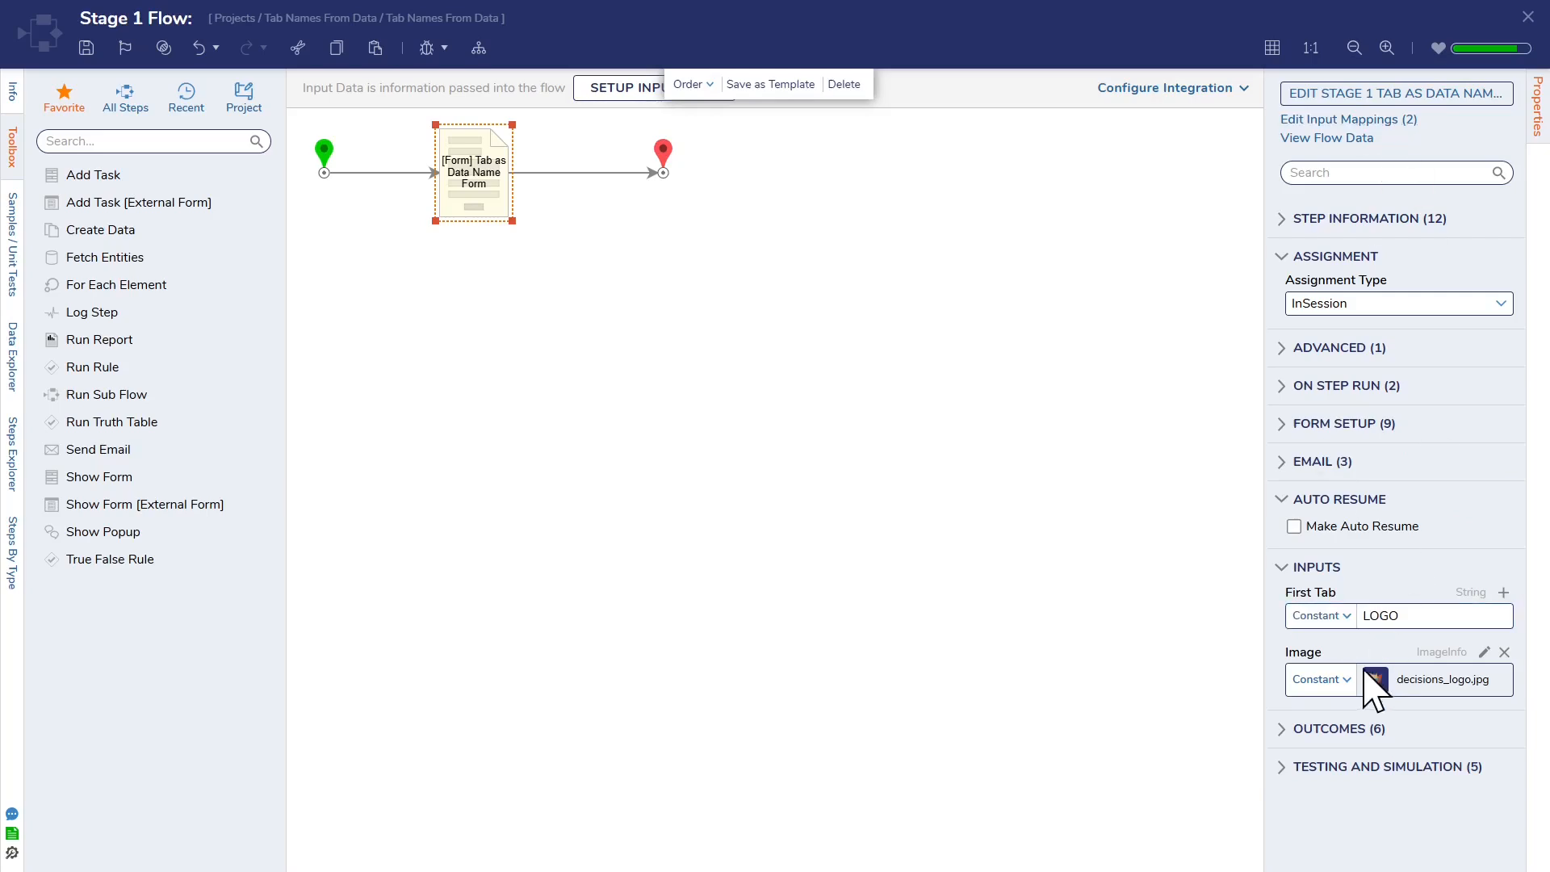
left_click(1392, 94)
left_click(955, 361)
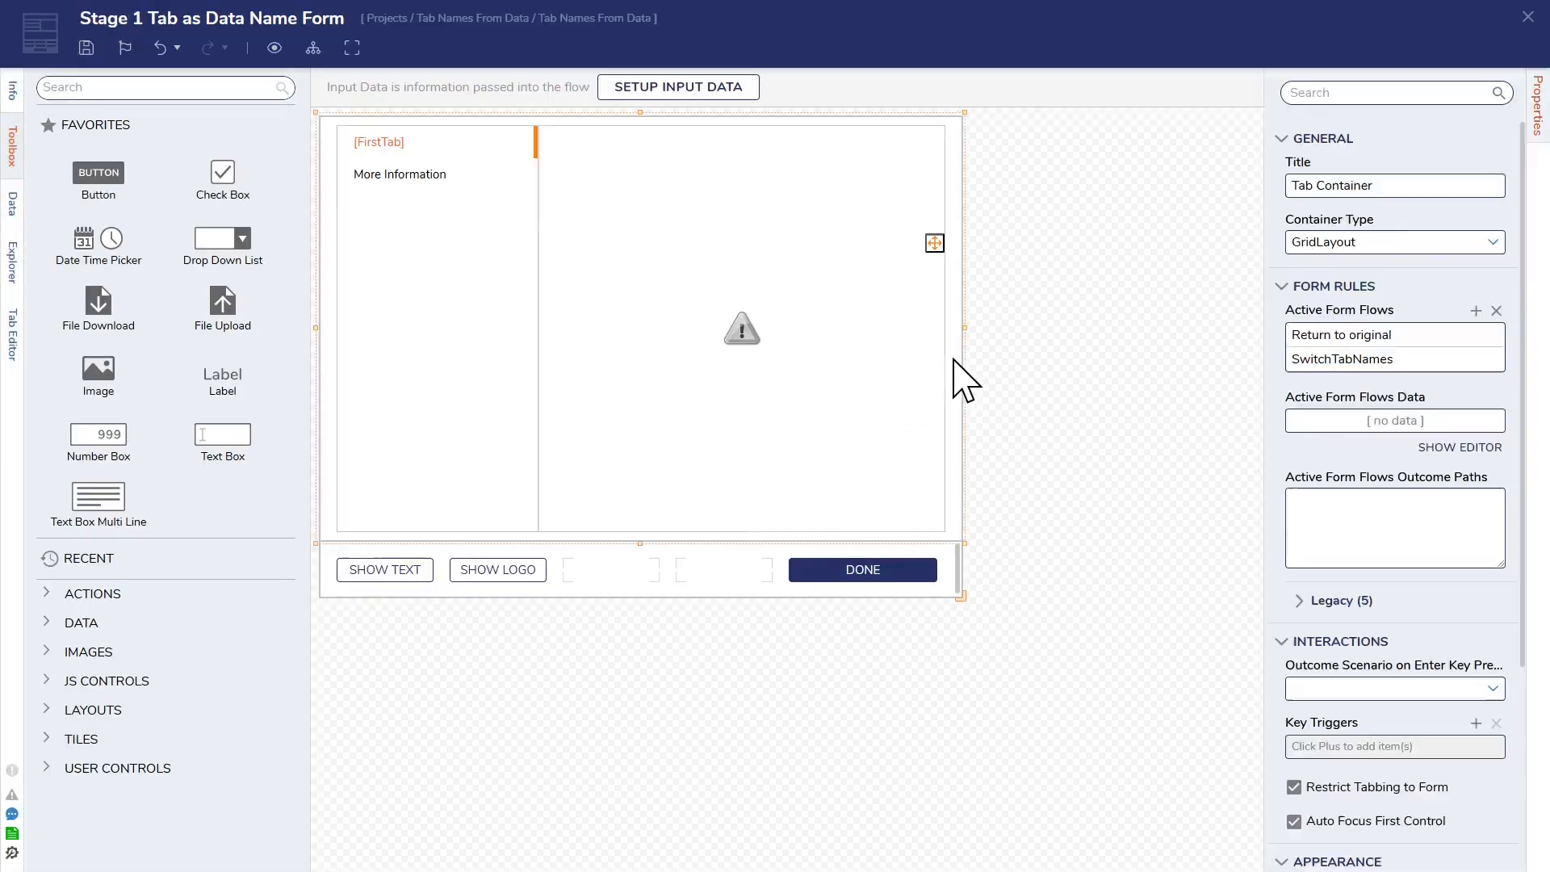
left_click(1042, 434)
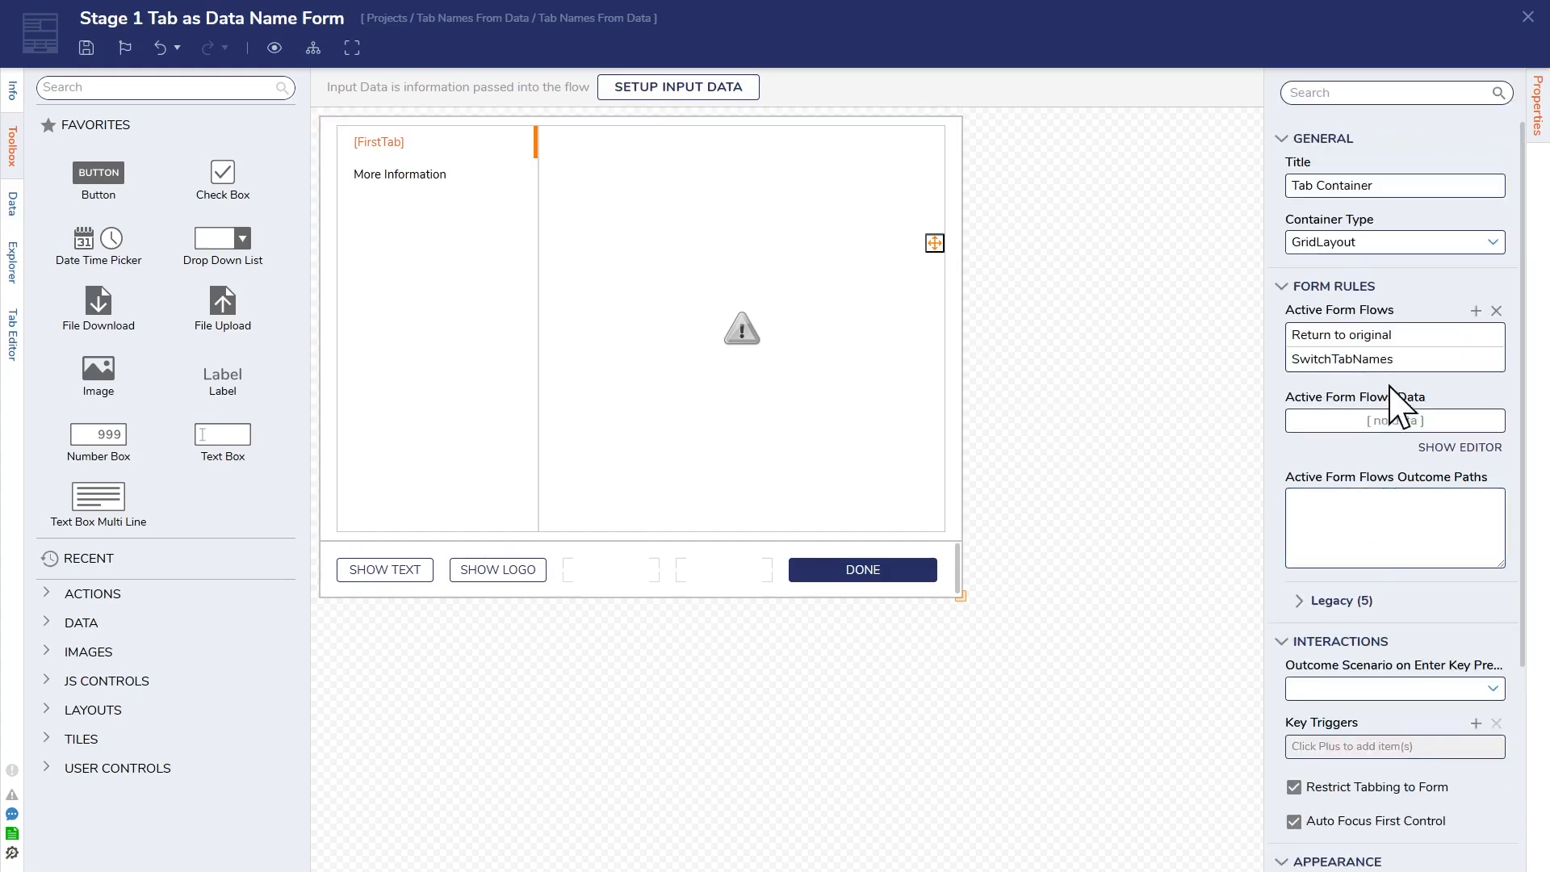
left_click(1472, 359)
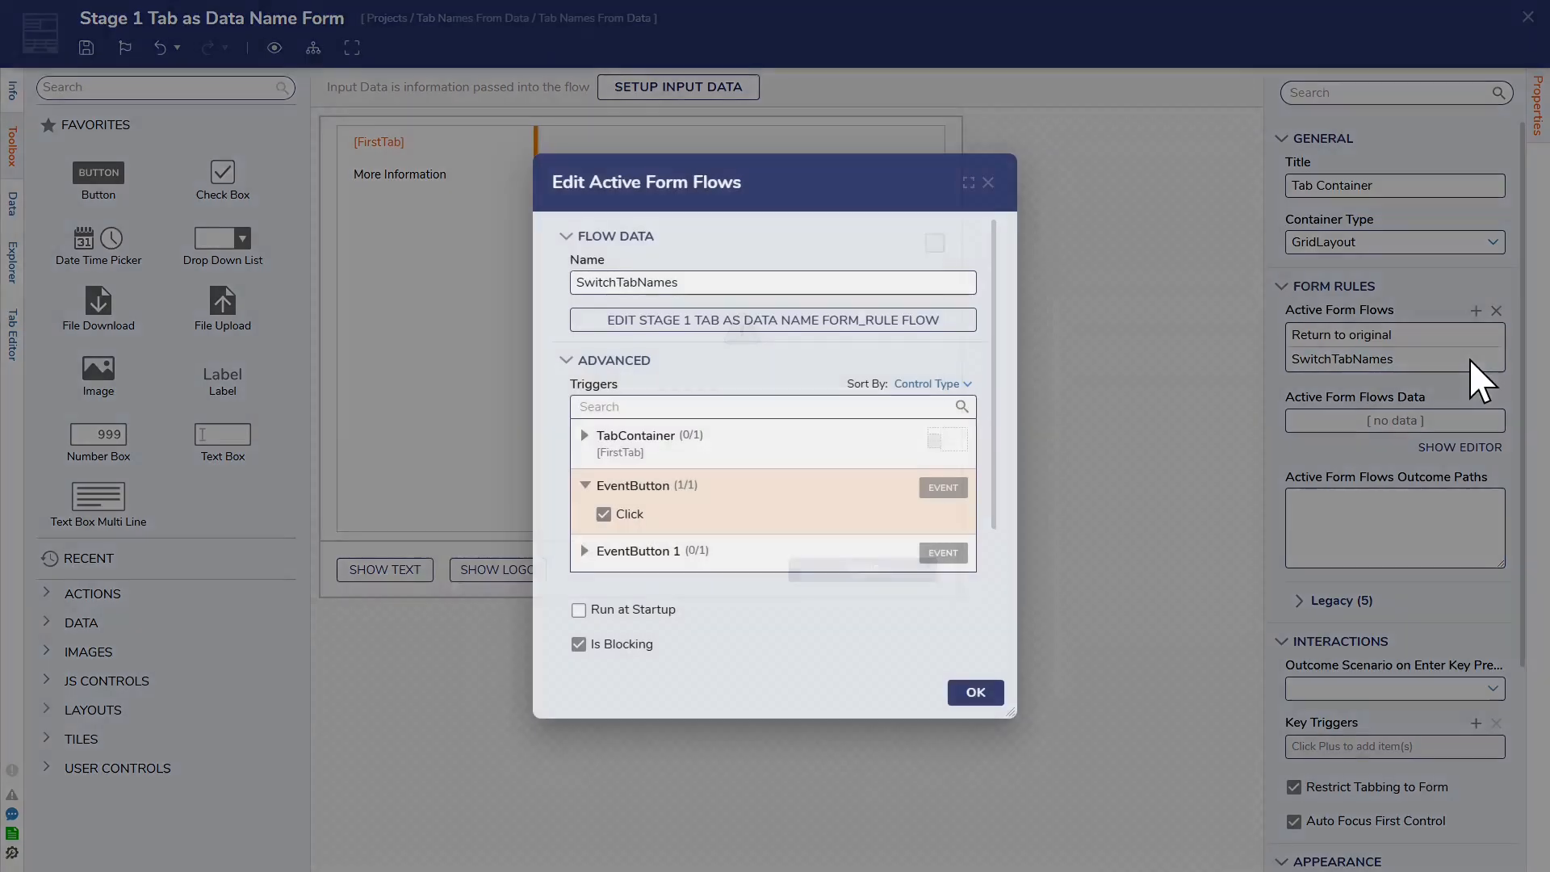
left_click(809, 321)
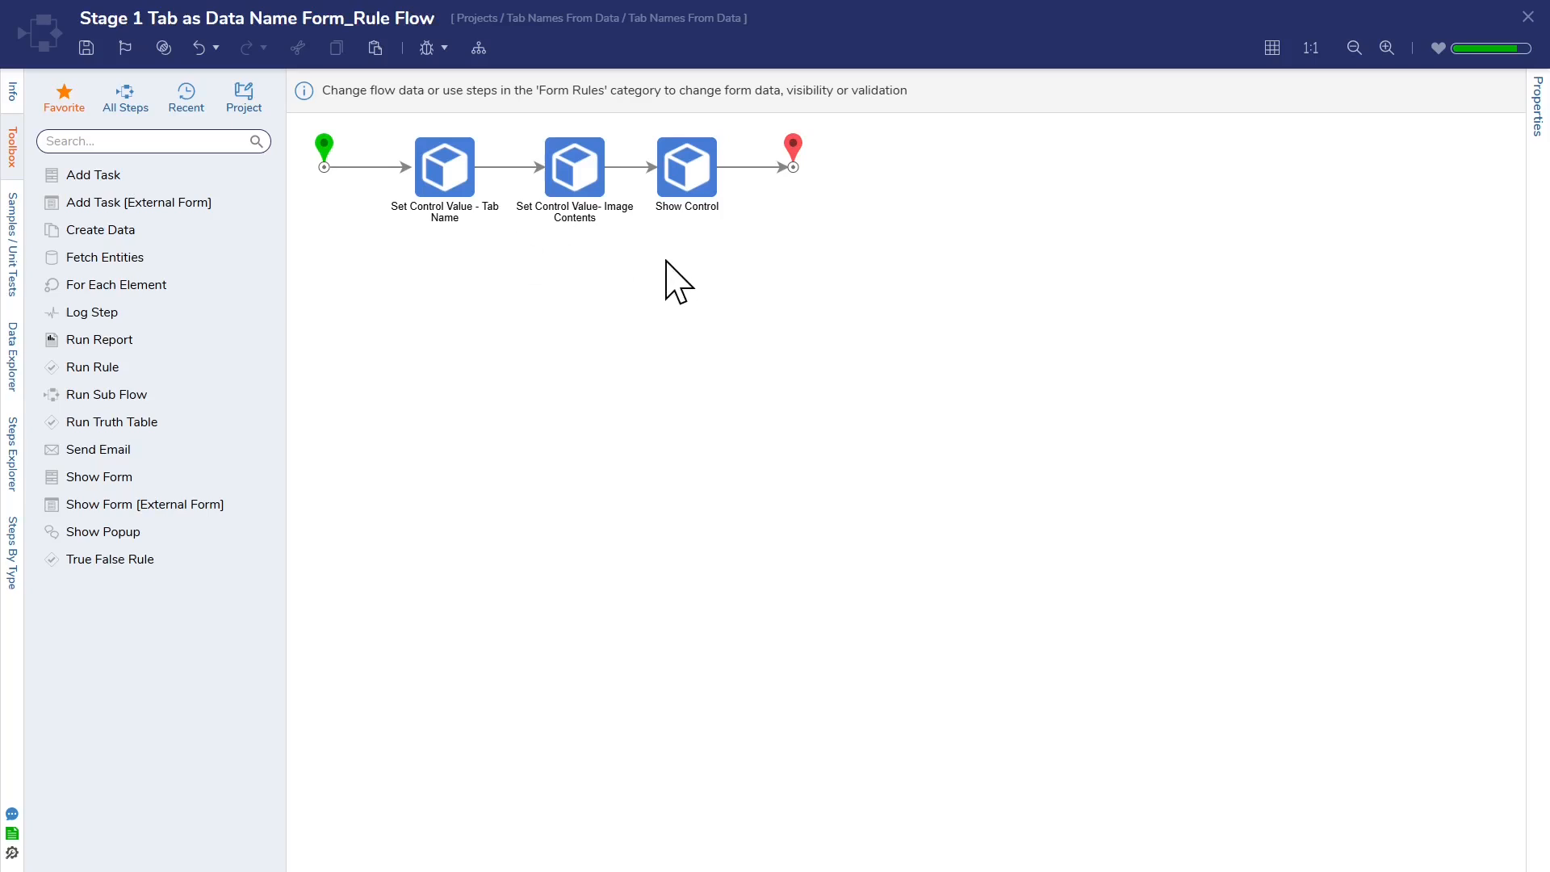
Step: Review the inputs of the tab name, image contents and Show Control steps, and close the rule flow and the SwitchTabNames settings
left_click(454, 169)
left_click_drag(1263, 477, 1038, 484)
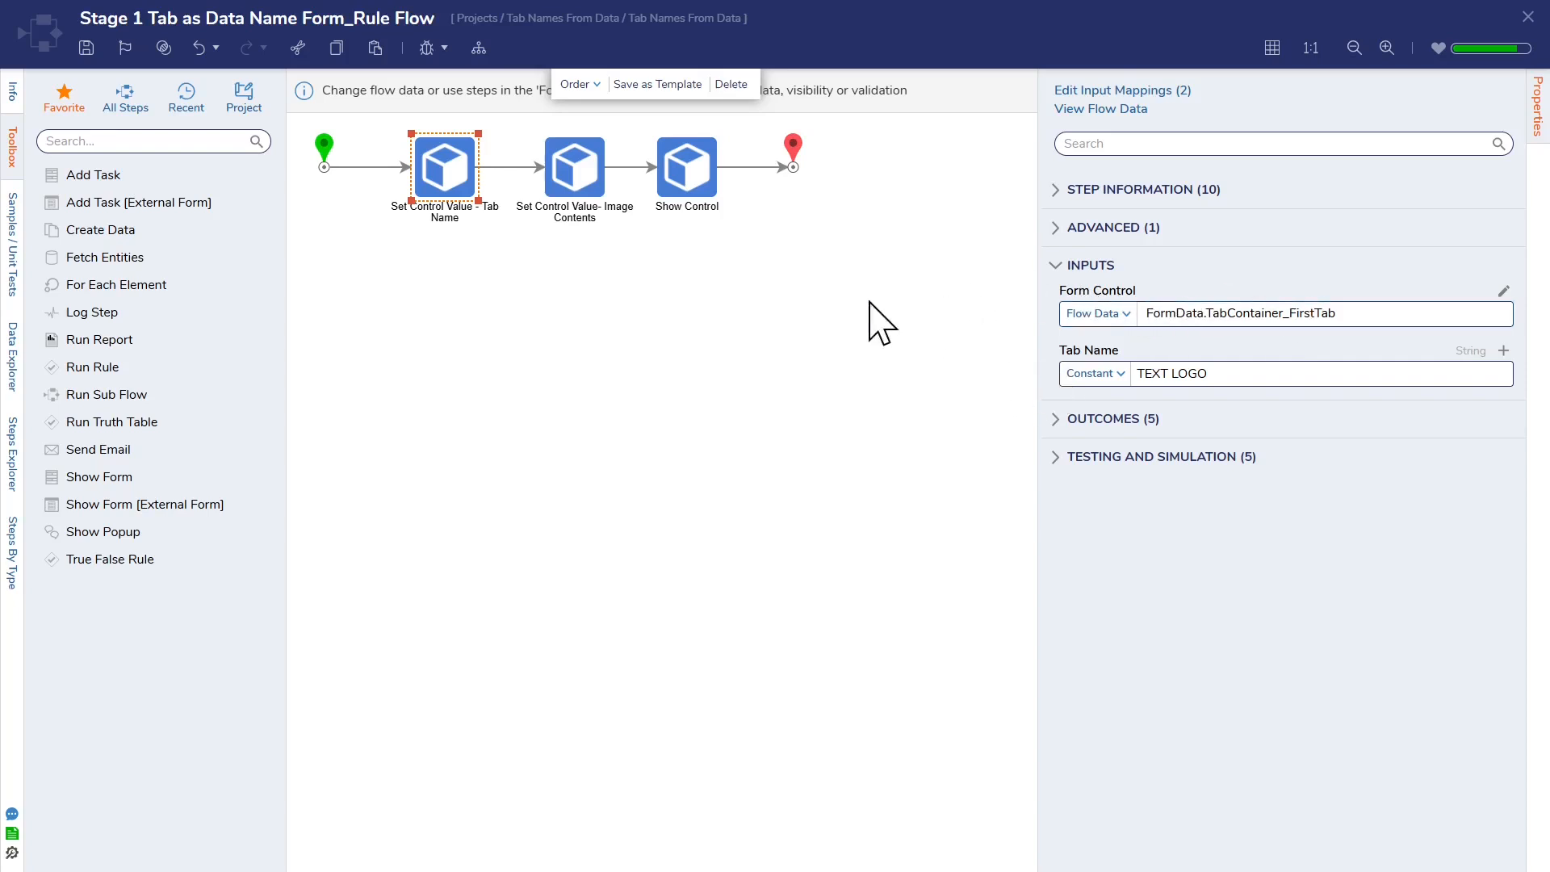
left_click(574, 184)
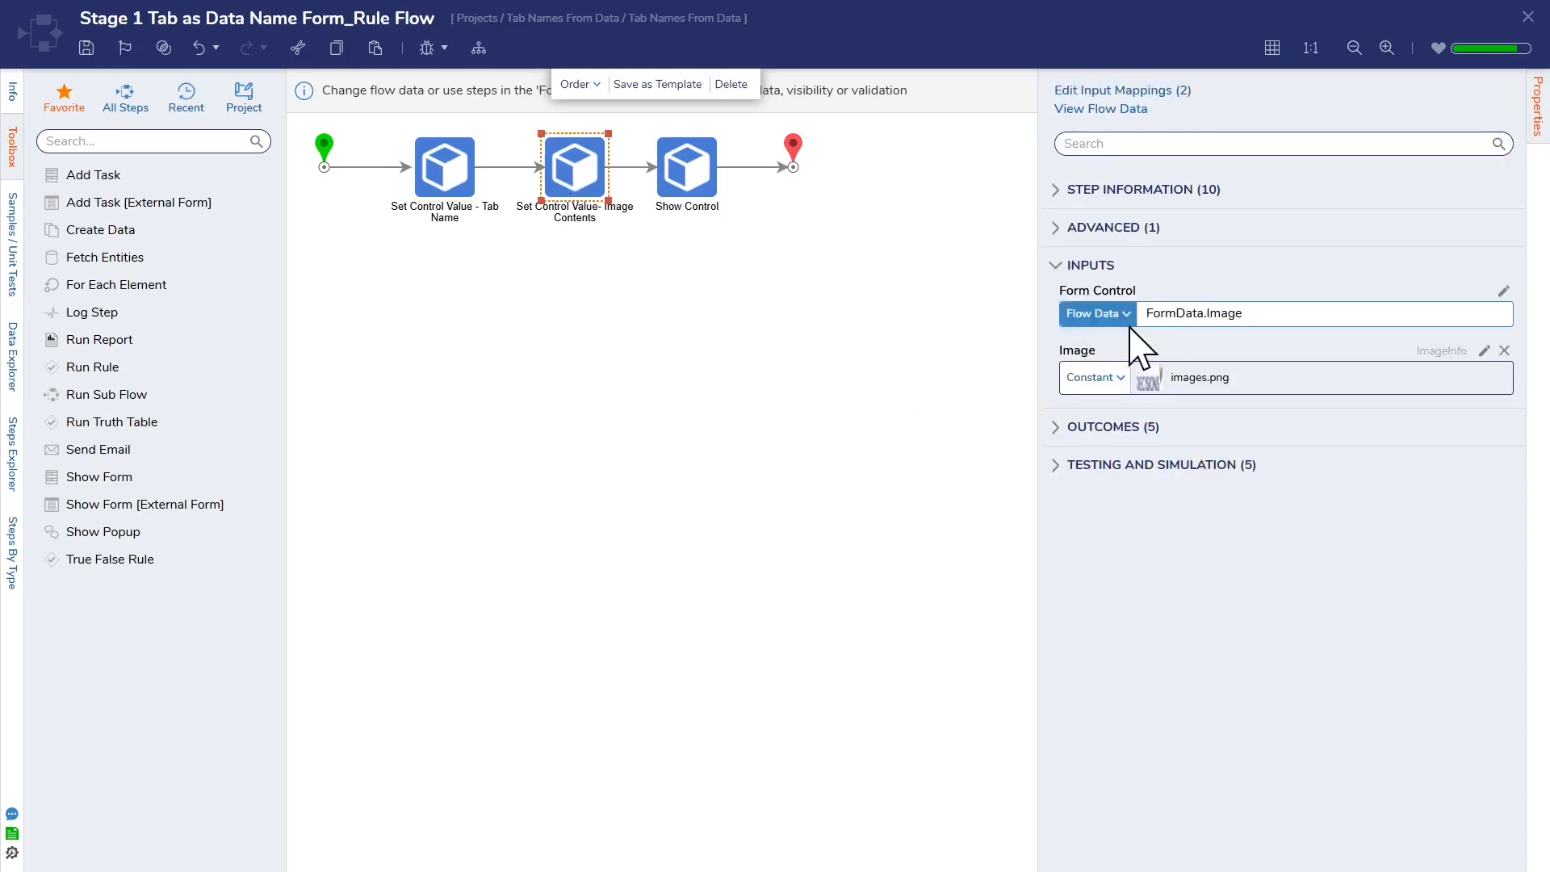
left_click(696, 182)
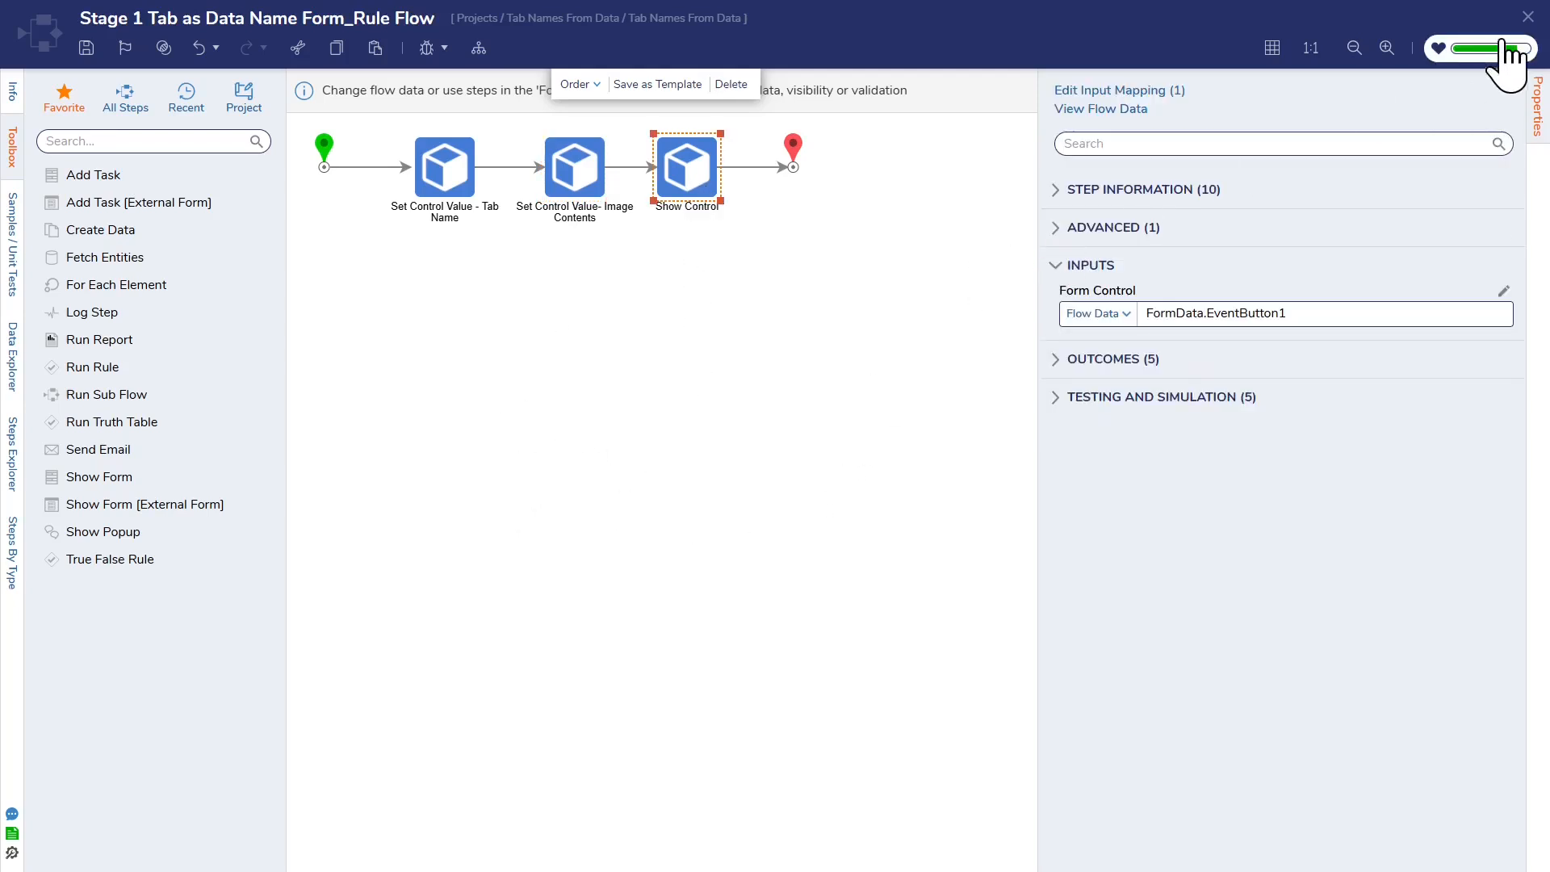
left_click(1527, 17)
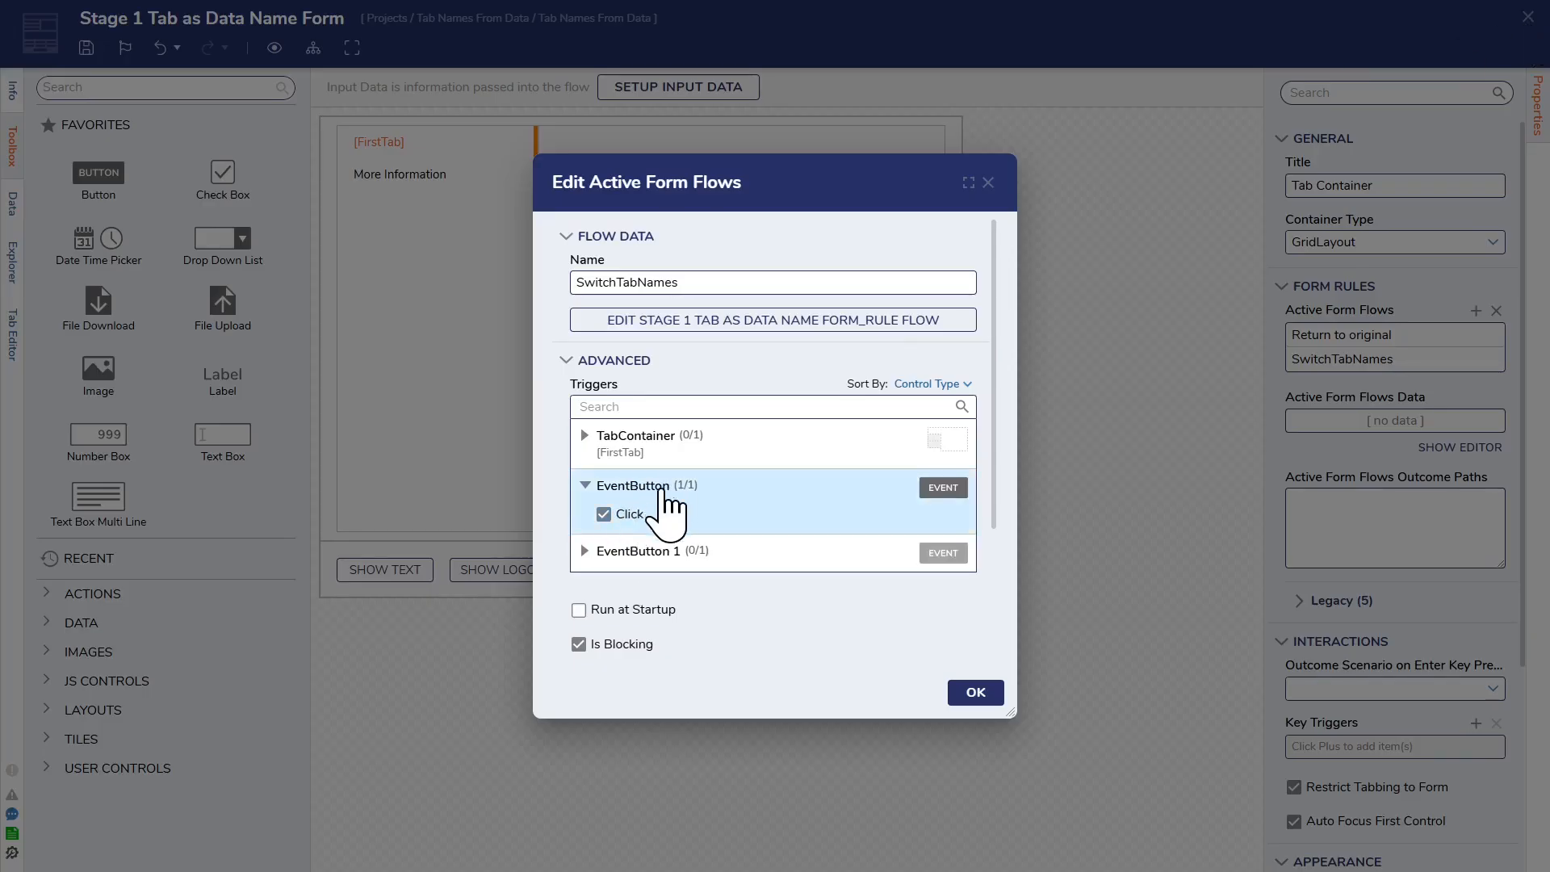
left_click(988, 182)
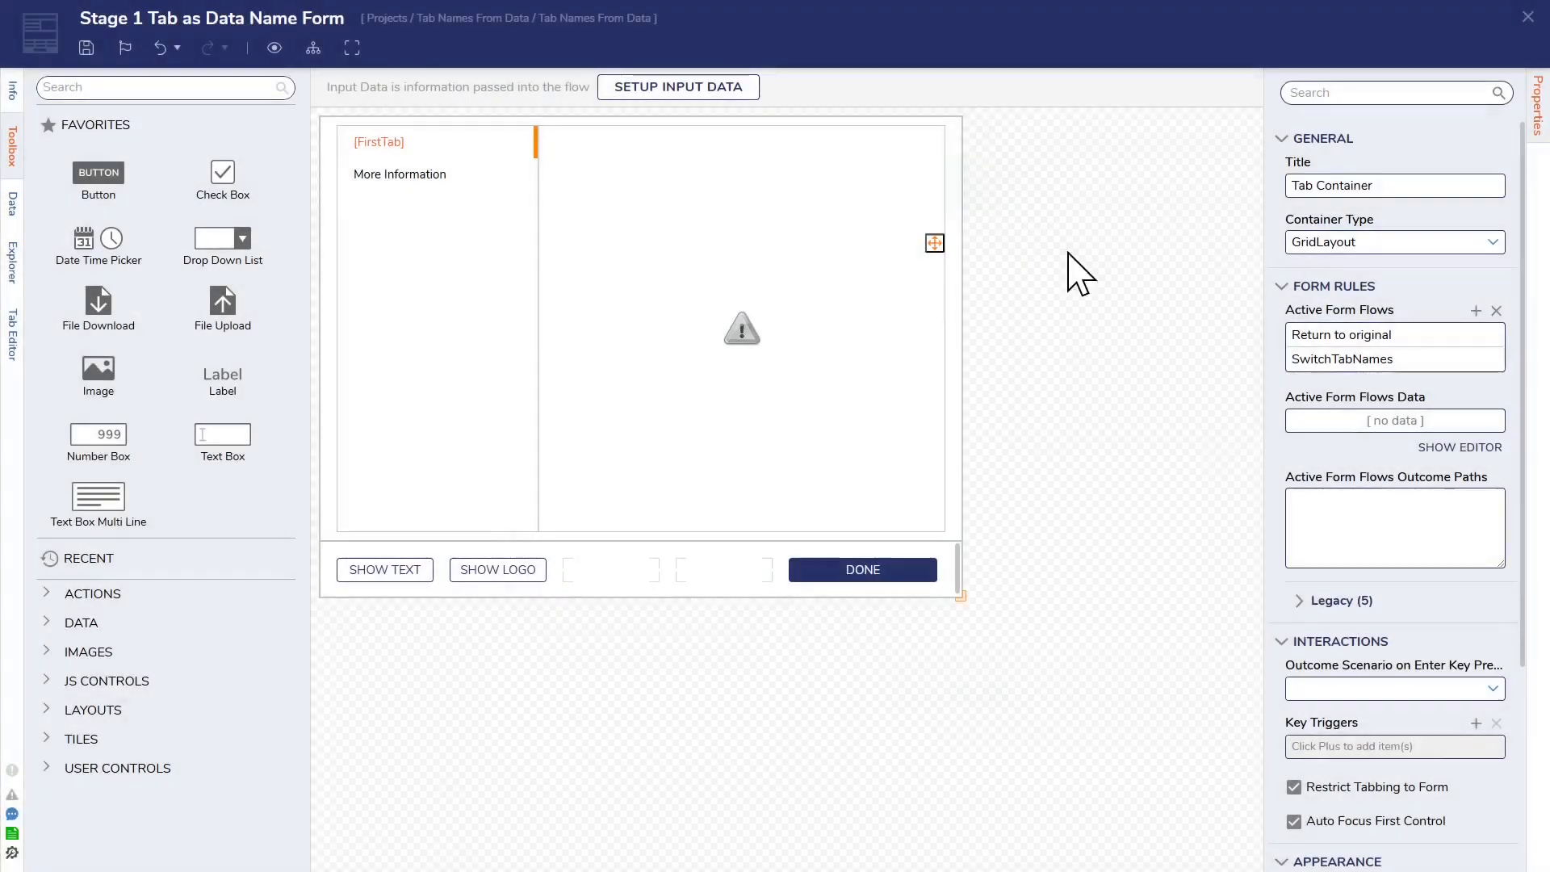
Step: Open the rule flow behind the Return to original active form flow and examine its tab name and image Set Control Value steps
left_click(1472, 334)
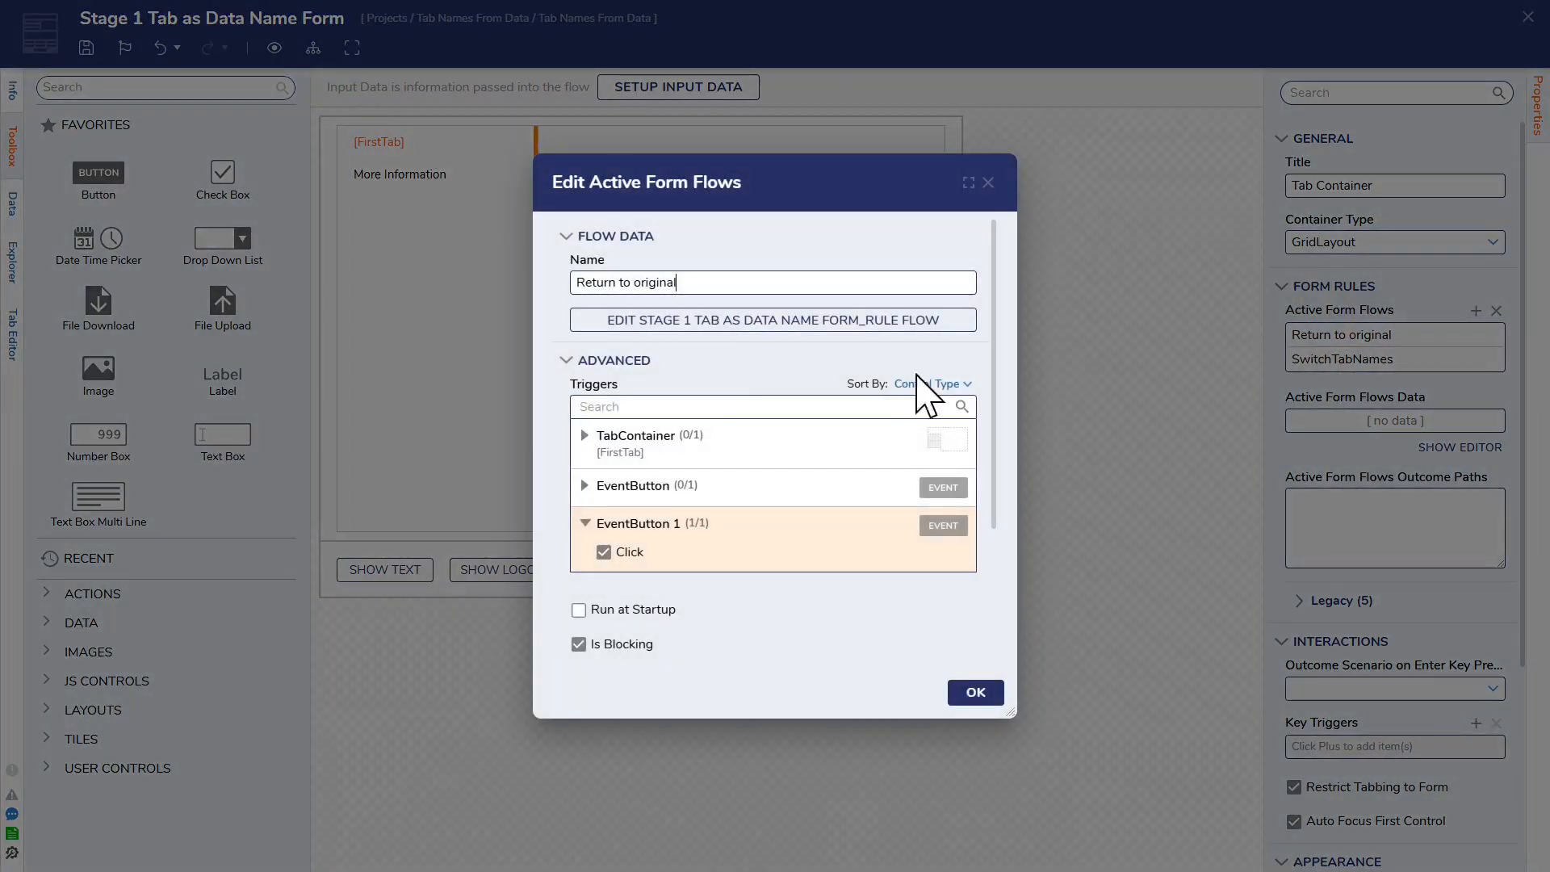
left_click(775, 336)
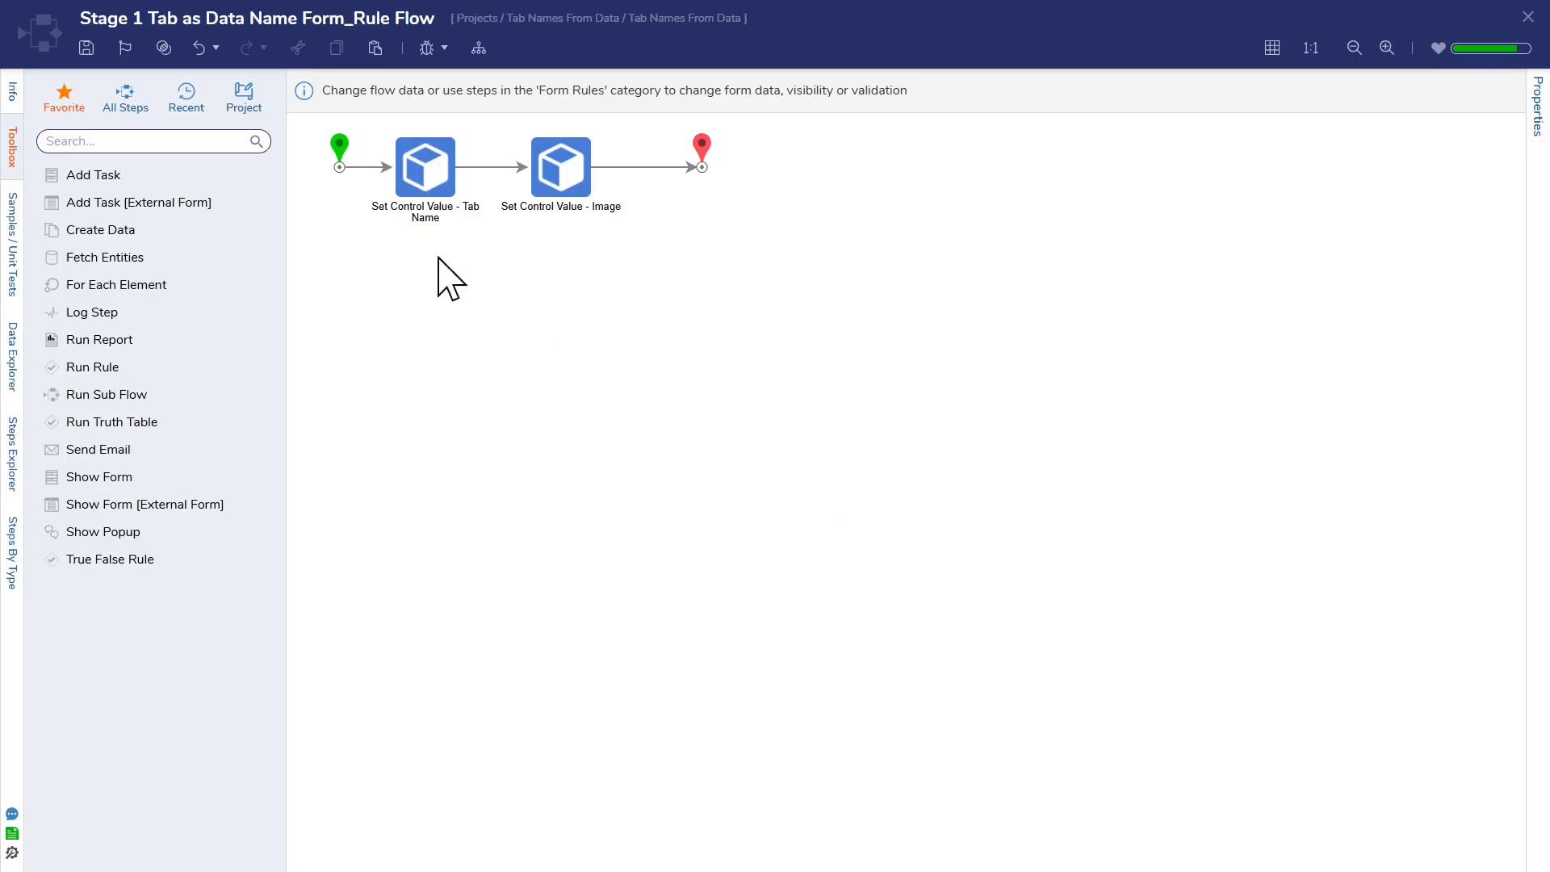
left_click(425, 182)
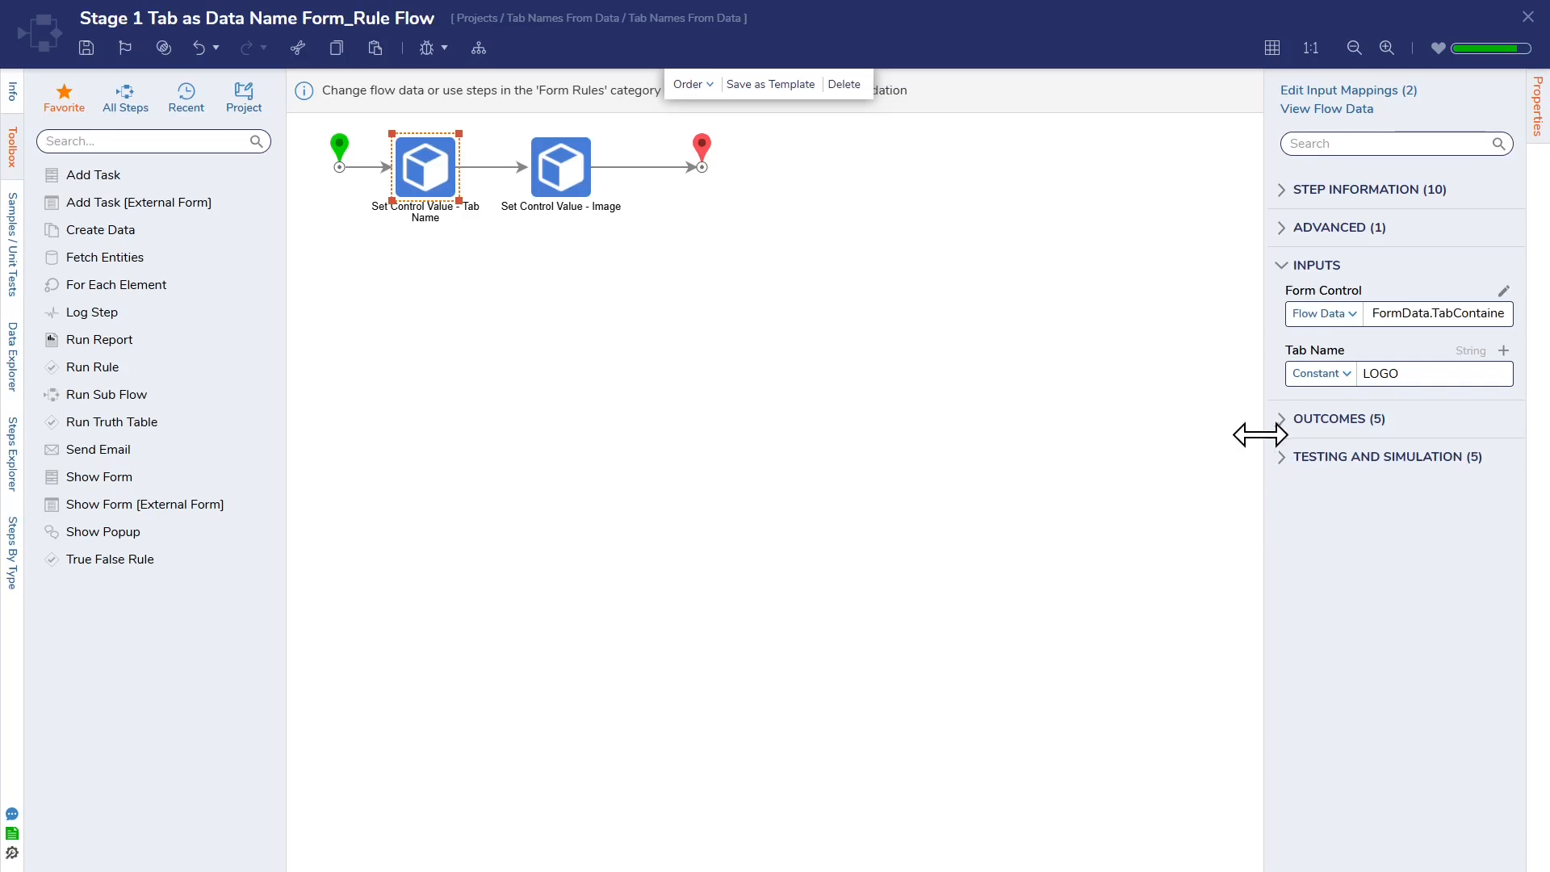
left_click_drag(1264, 428, 1096, 452)
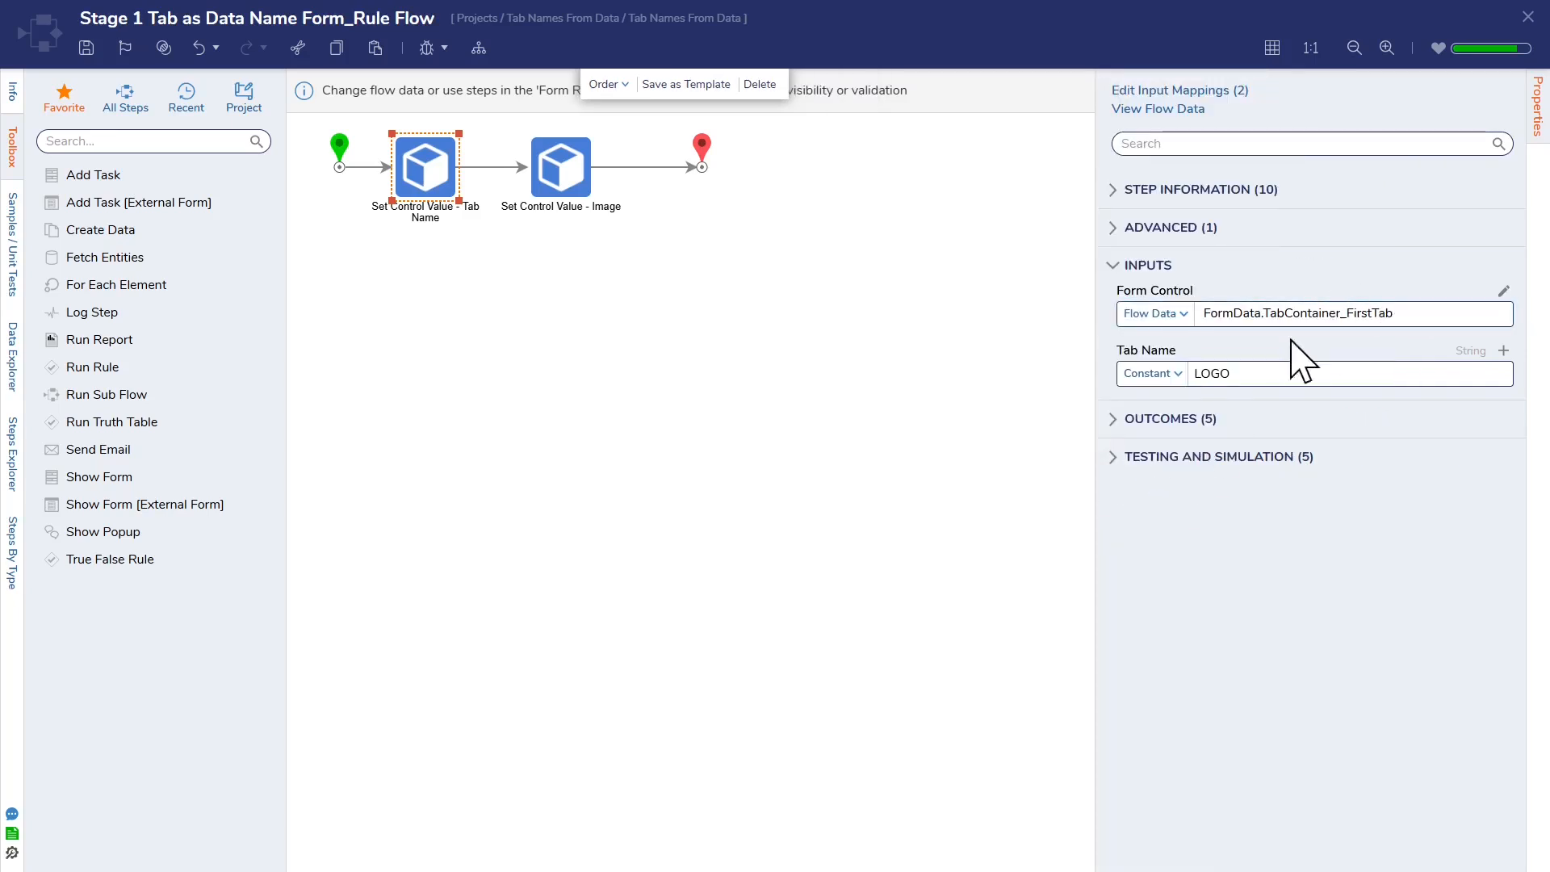
left_click(555, 173)
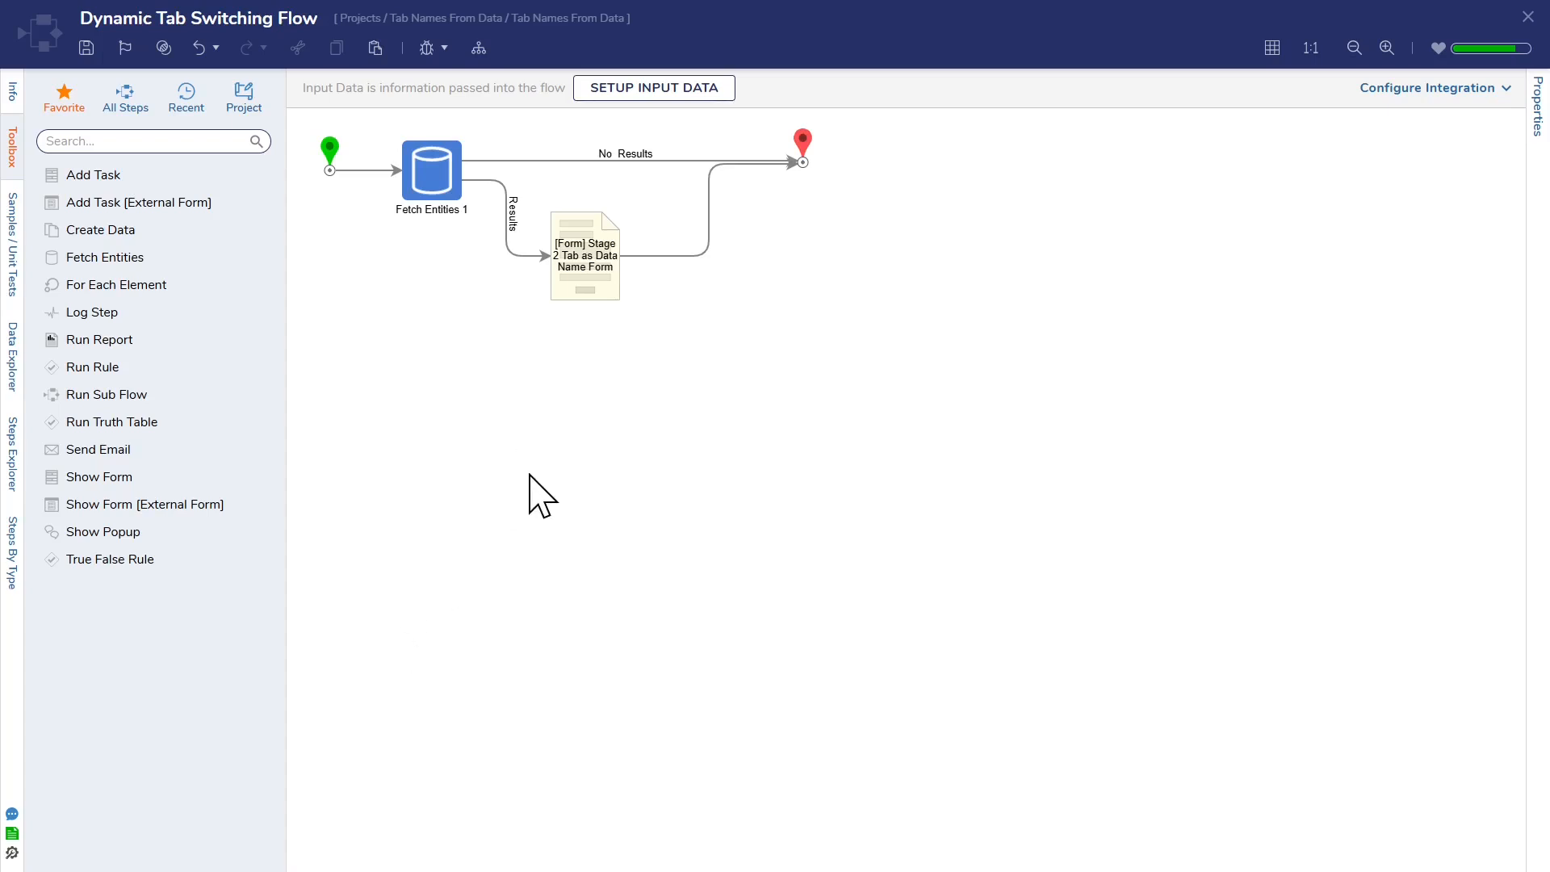
Step: Debug the Dynamic Tab Switching Flow and select the third, second and fourth accounts in turn in the form's email address grid
left_click(426, 48)
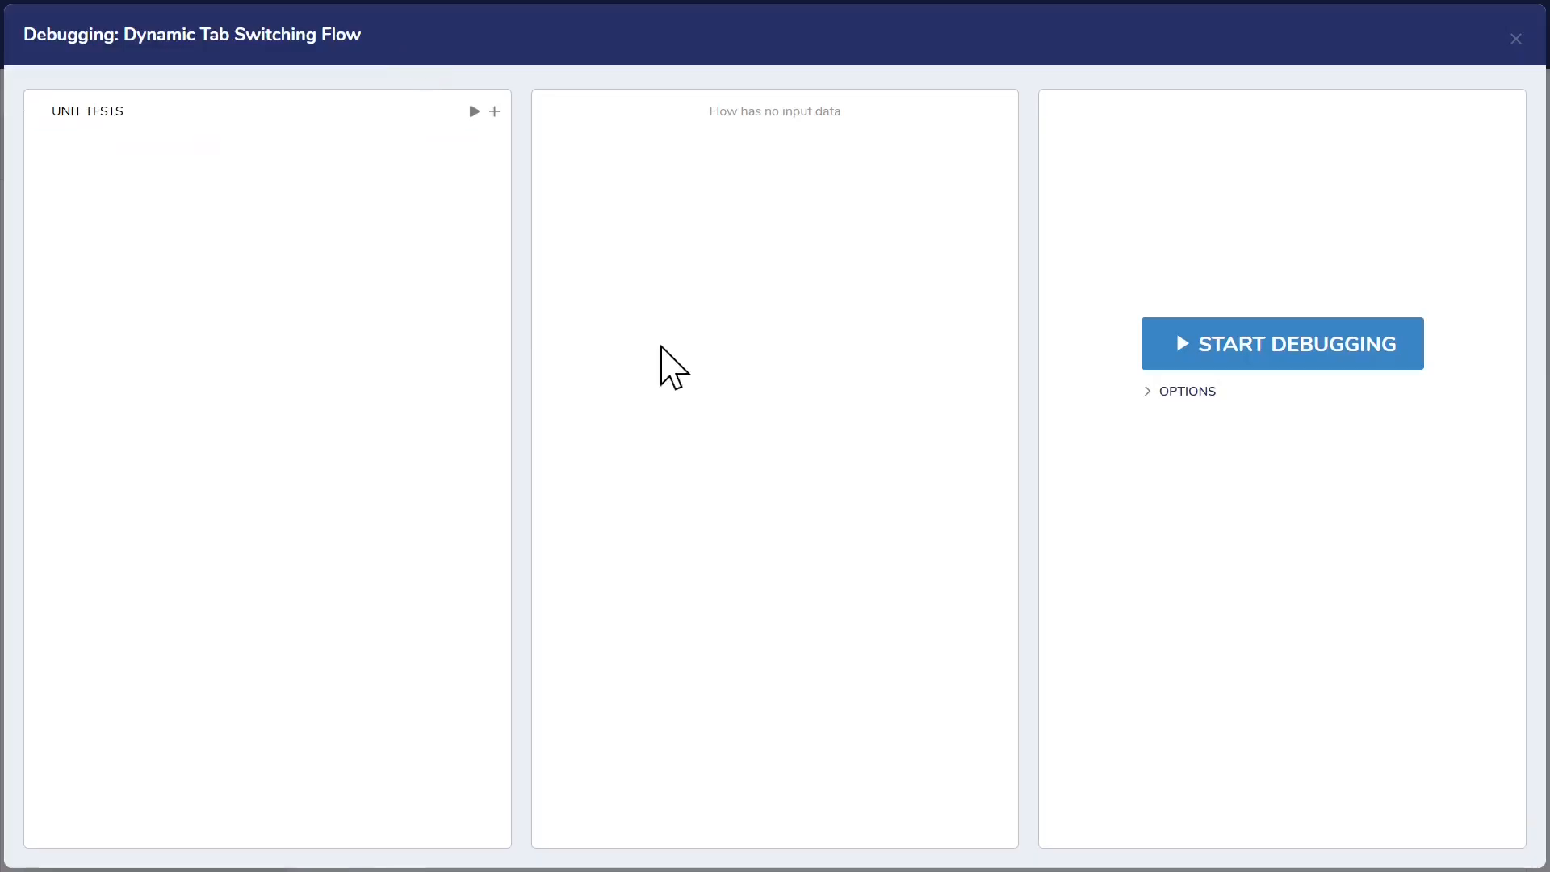
left_click(1281, 345)
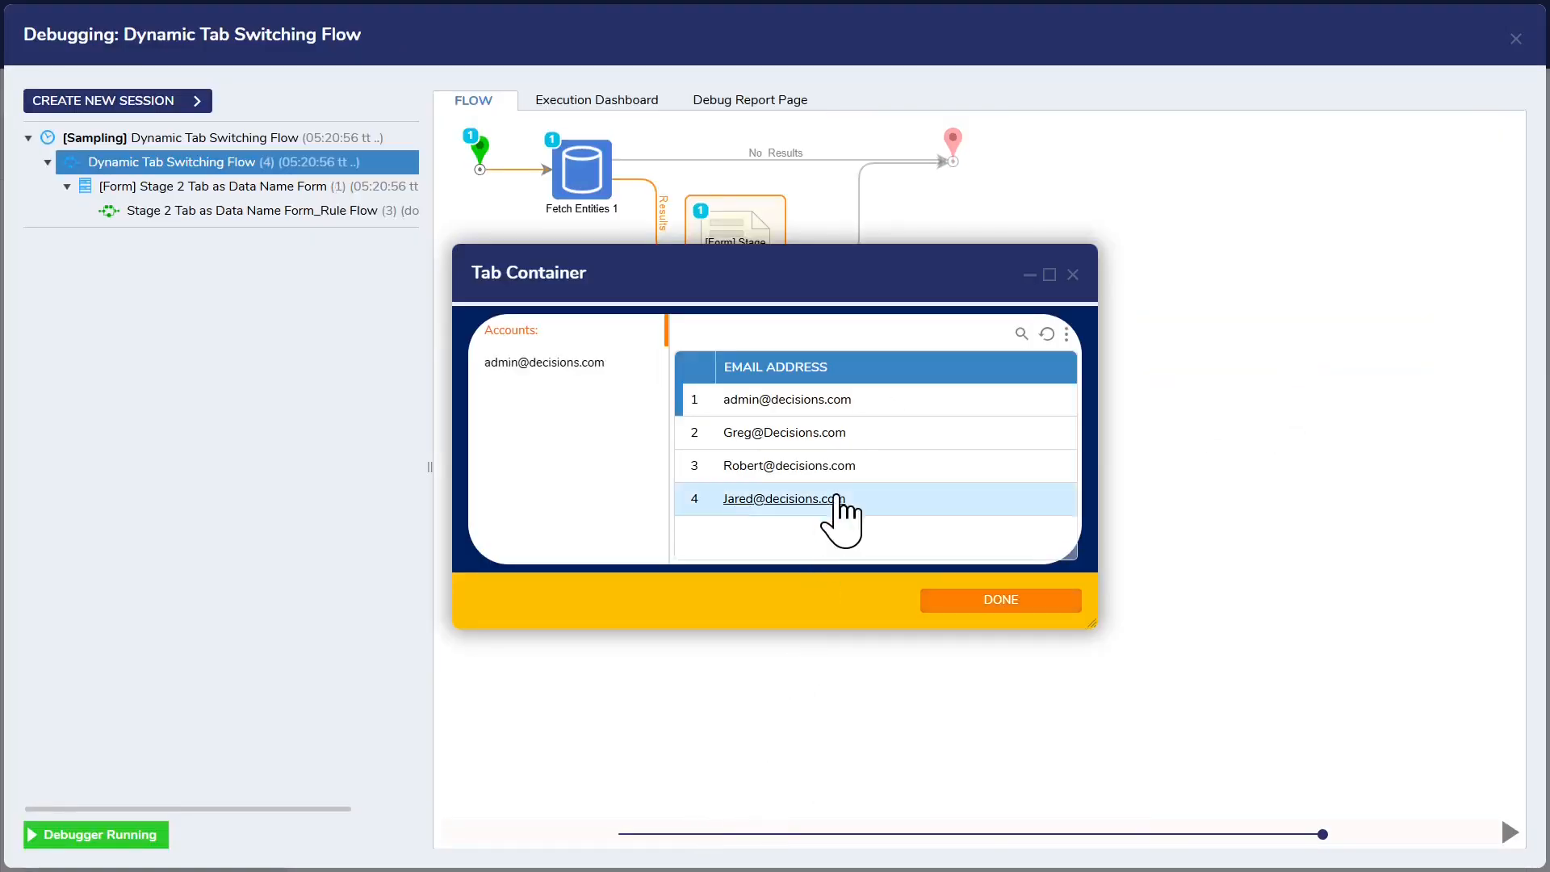
left_click(860, 466)
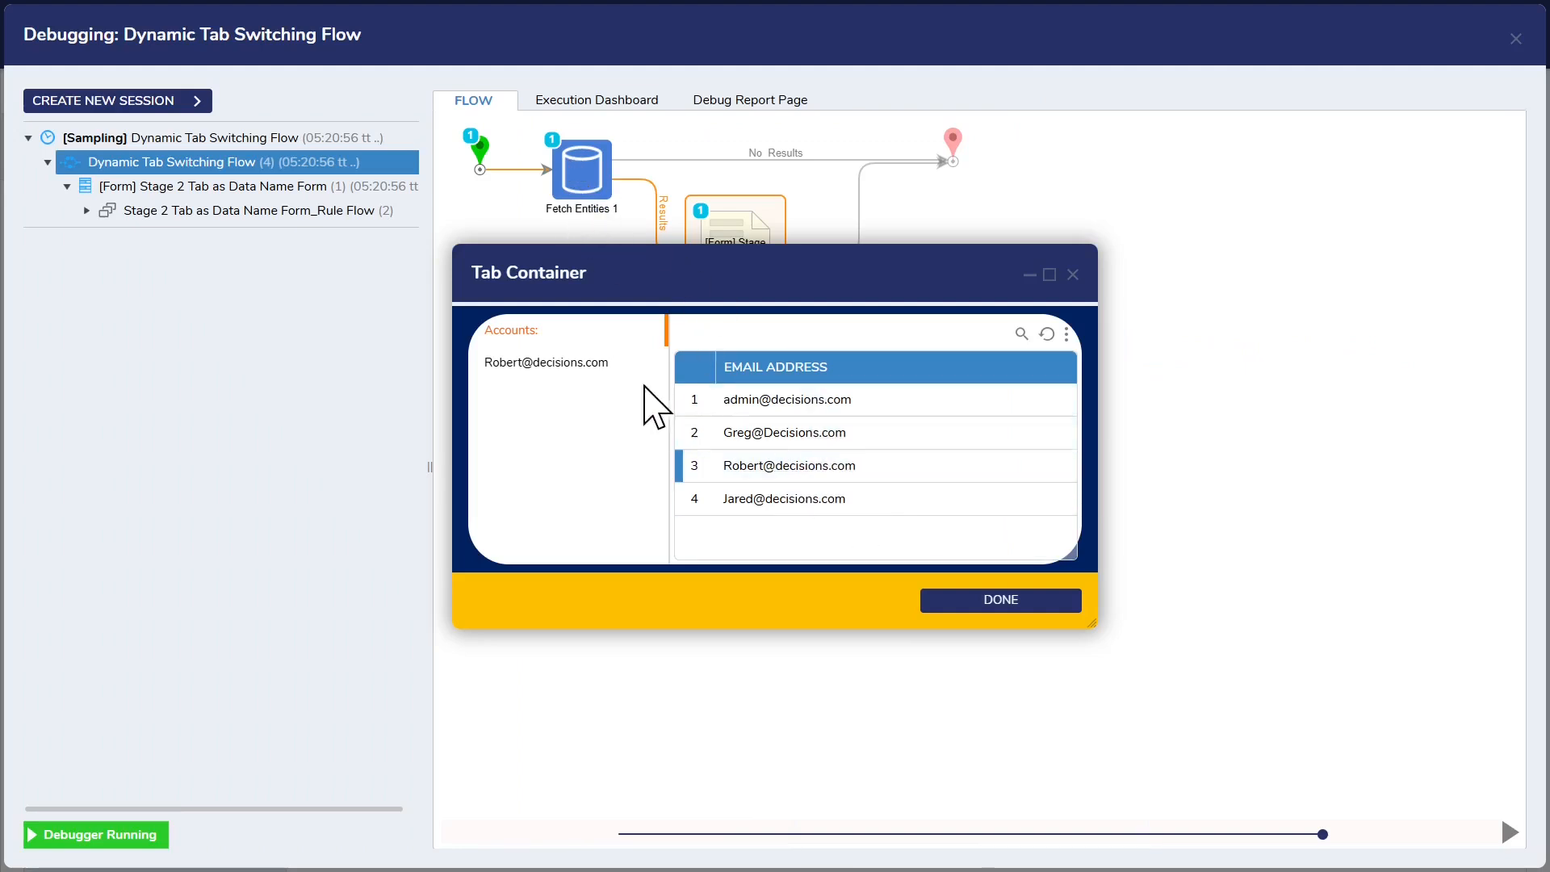
left_click(881, 435)
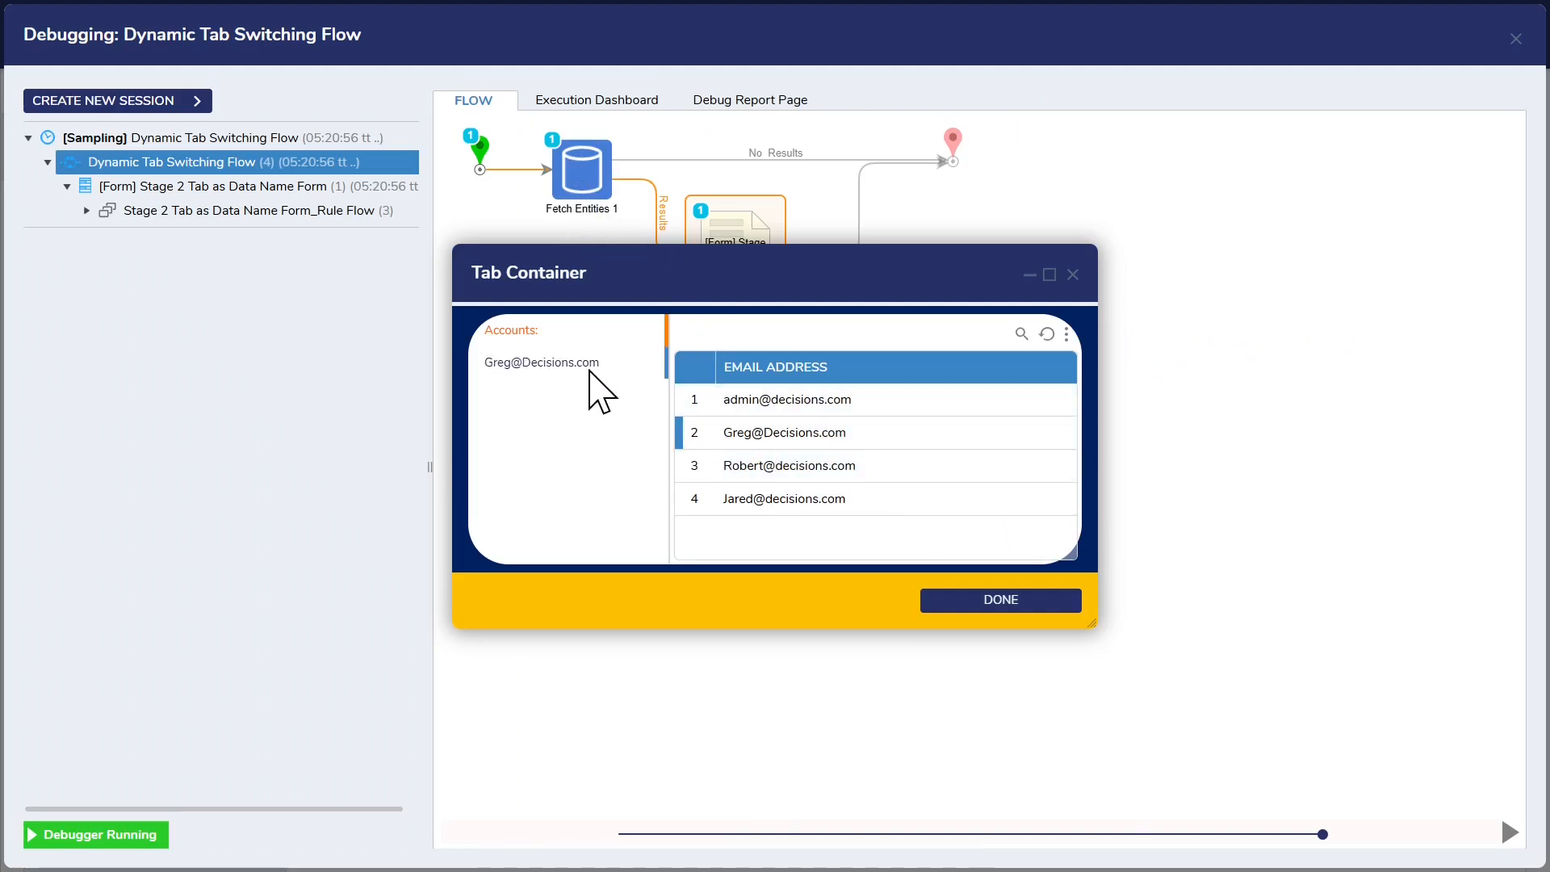
left_click(904, 502)
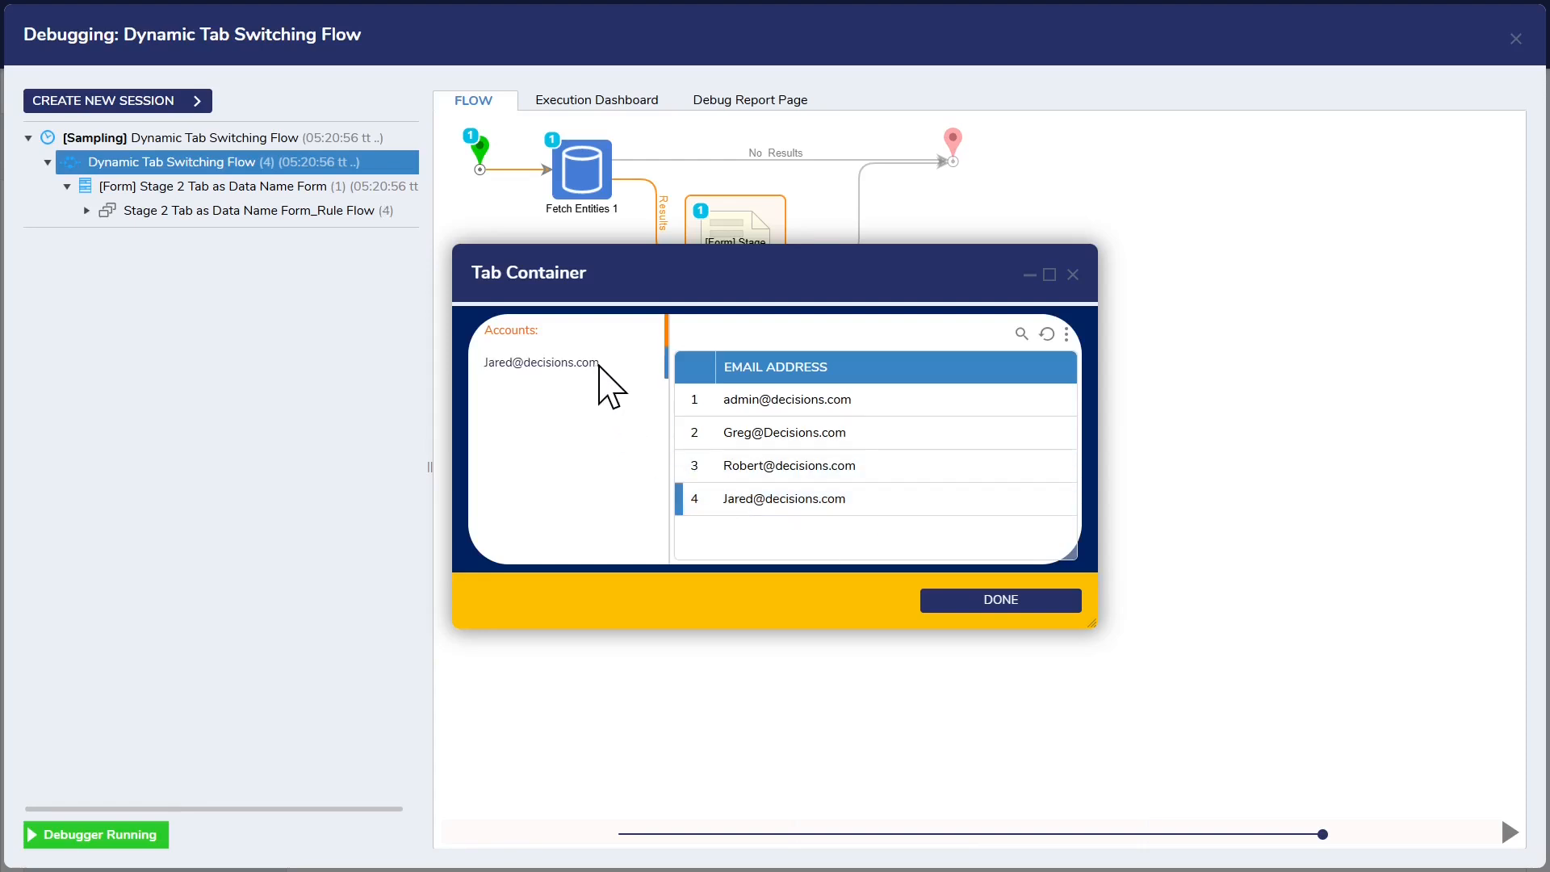
Step: Switch between the Accounts tab and the account details tab, selecting the second account along the way, and close the form and the debugger
left_click(597, 363)
left_click(585, 336)
left_click(921, 436)
left_click(596, 363)
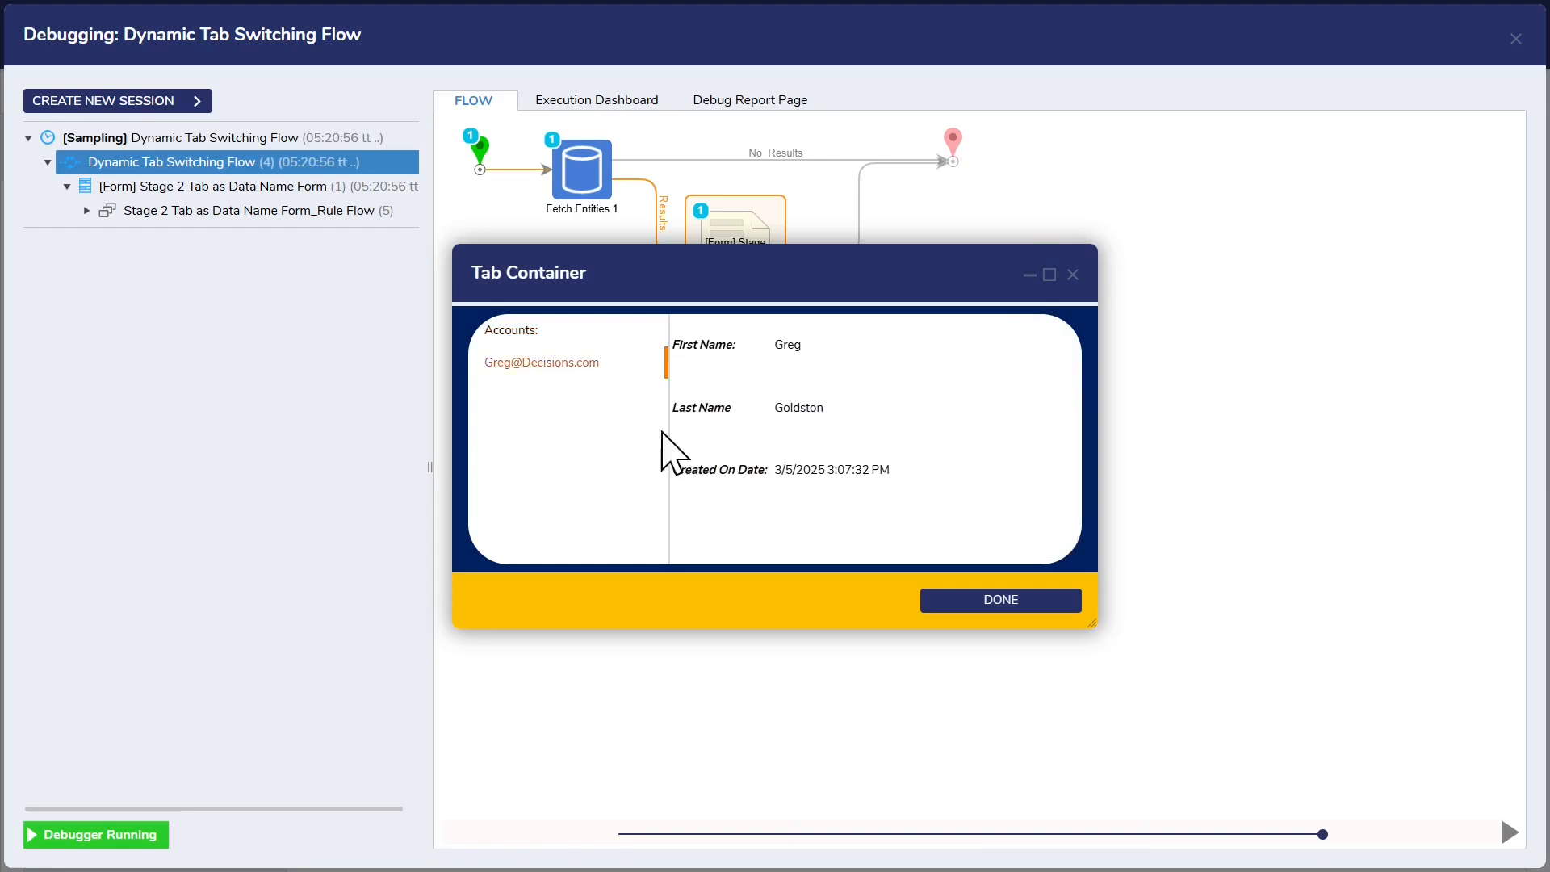
left_click(581, 343)
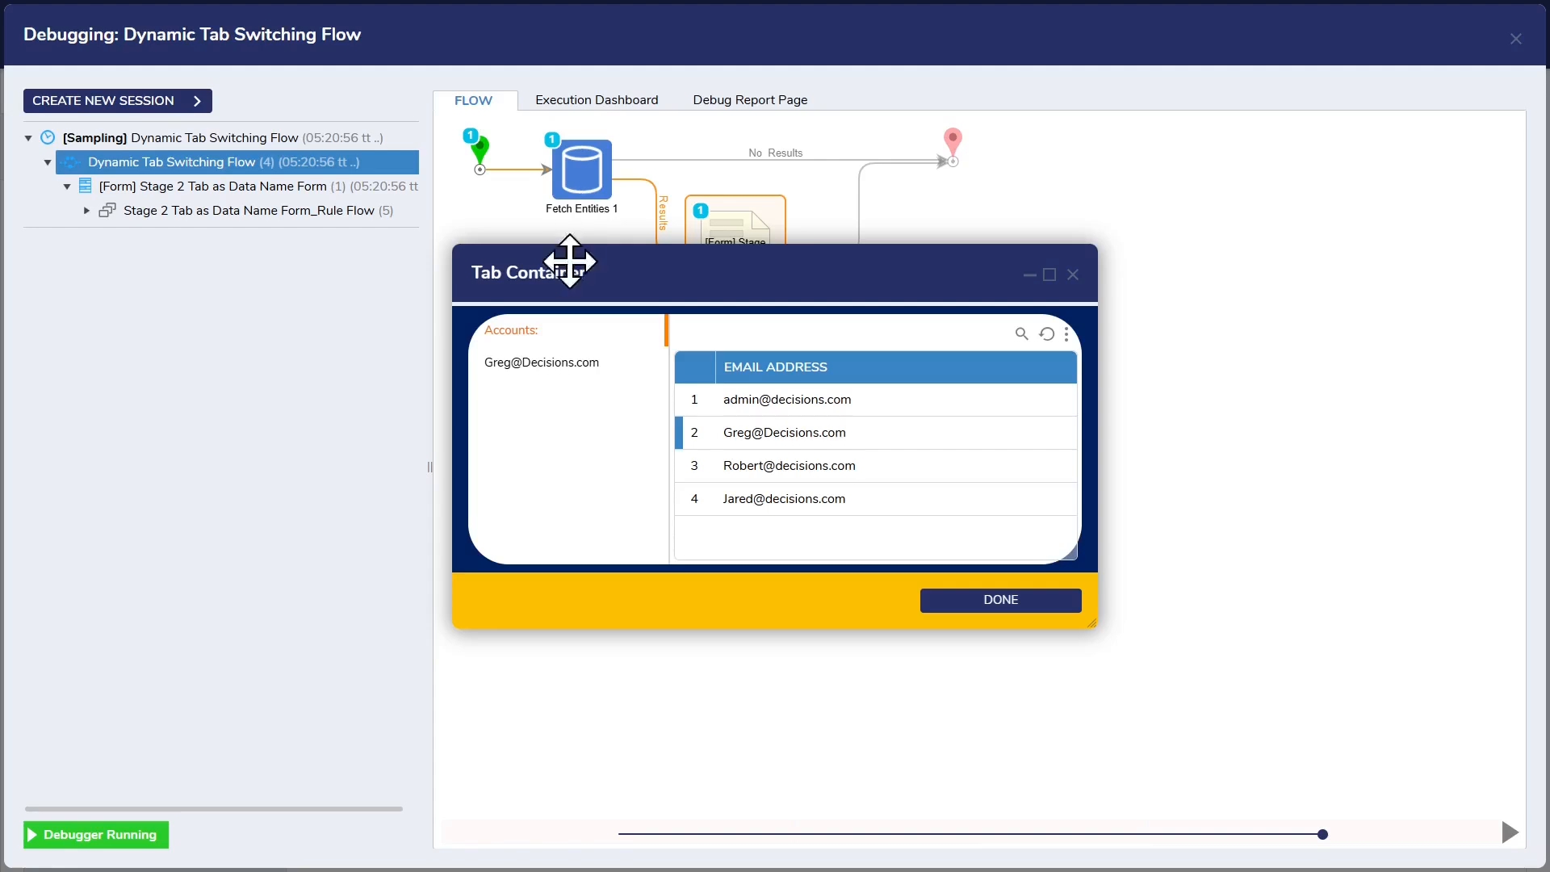
left_click(630, 367)
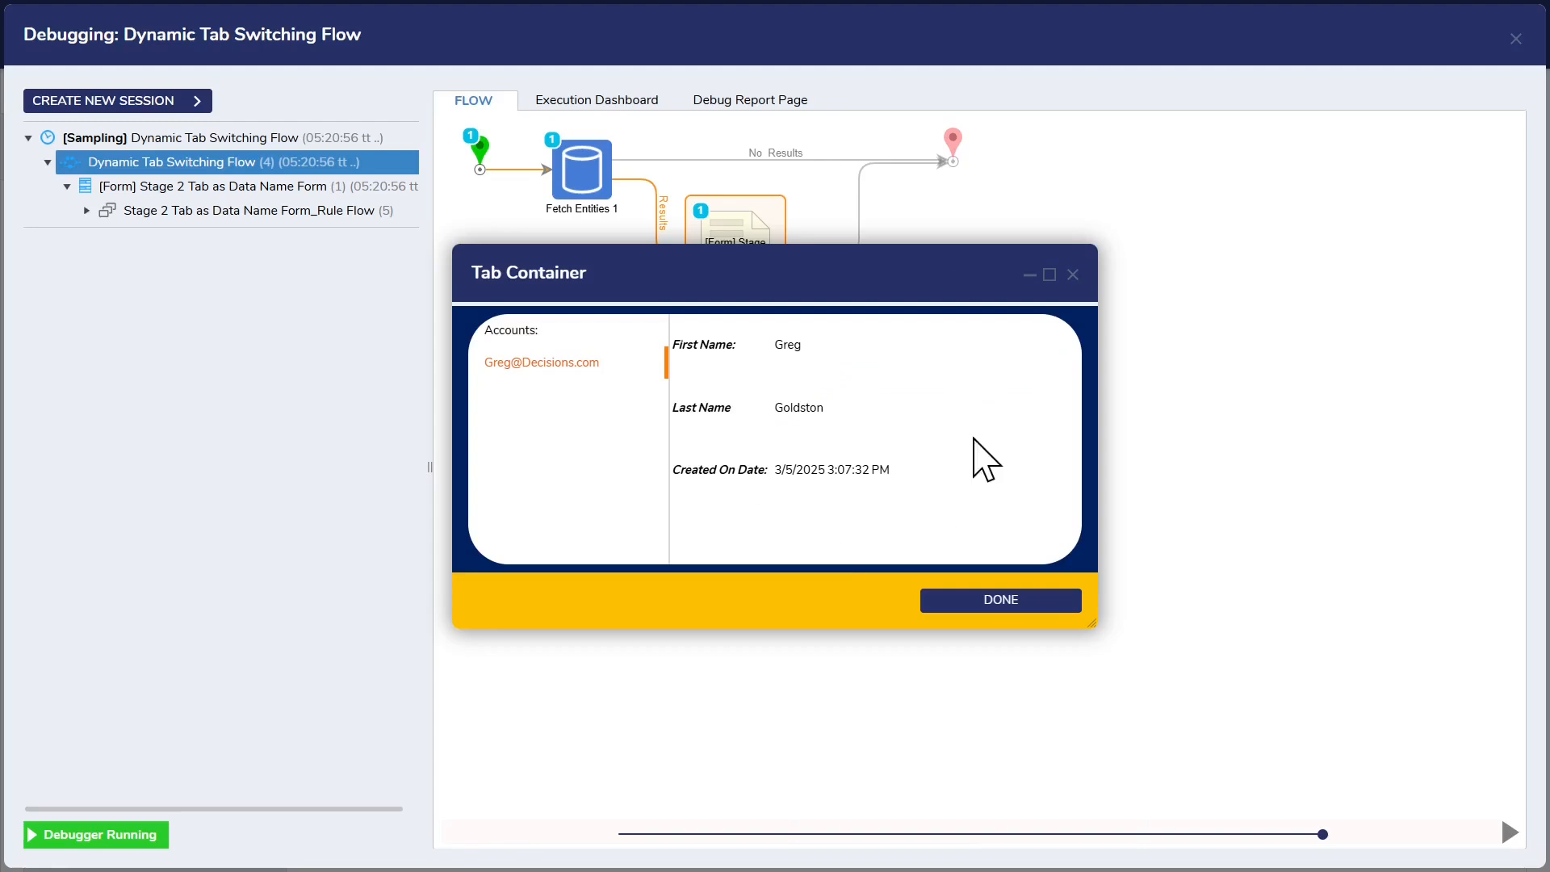
left_click(1073, 274)
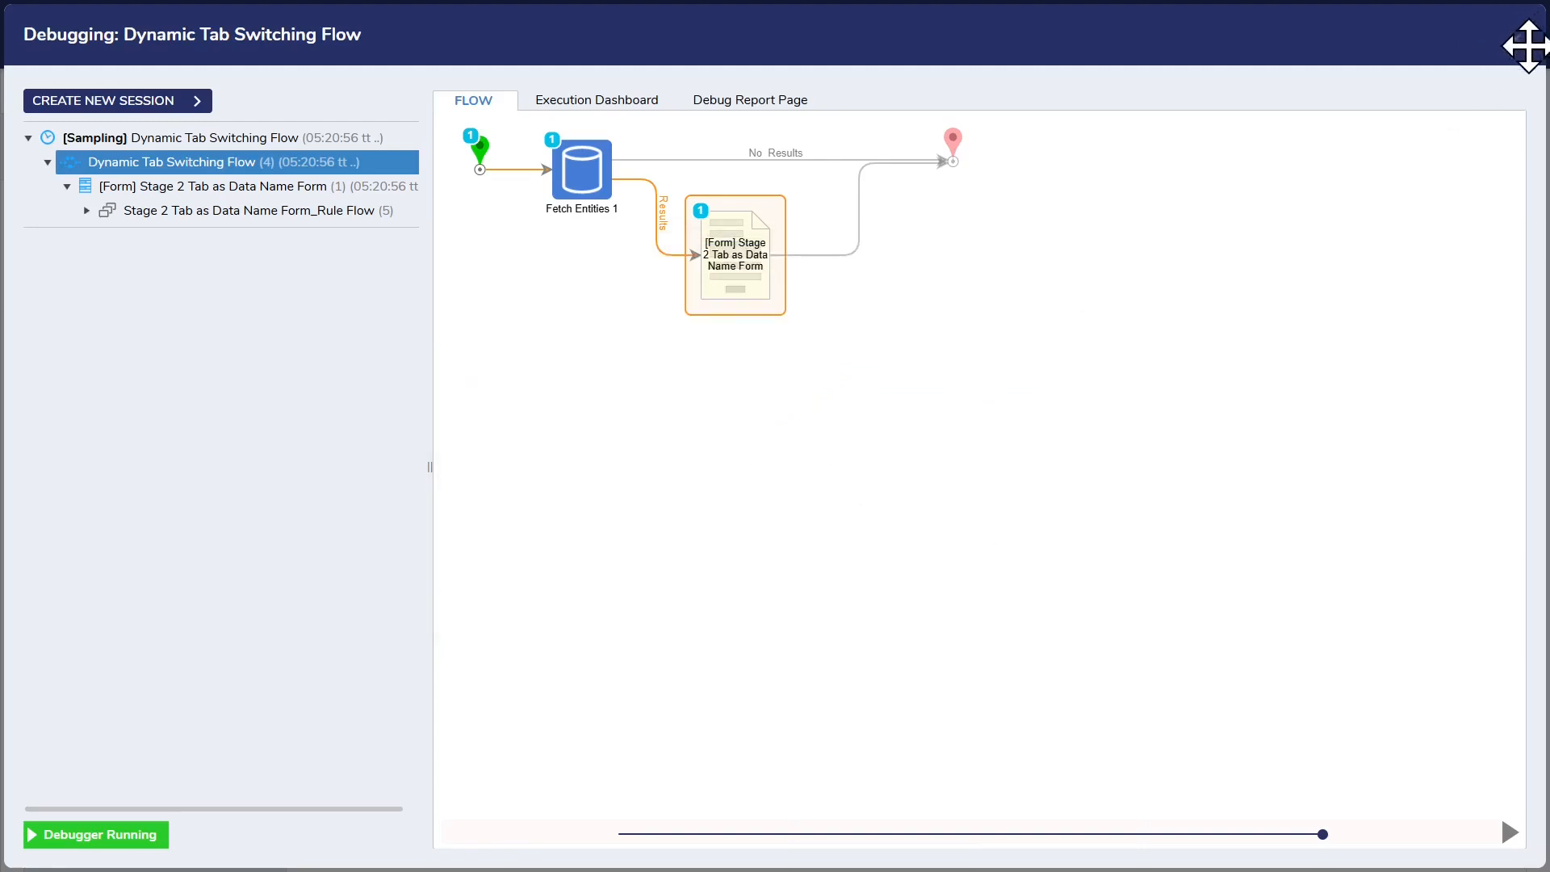
left_click(1515, 38)
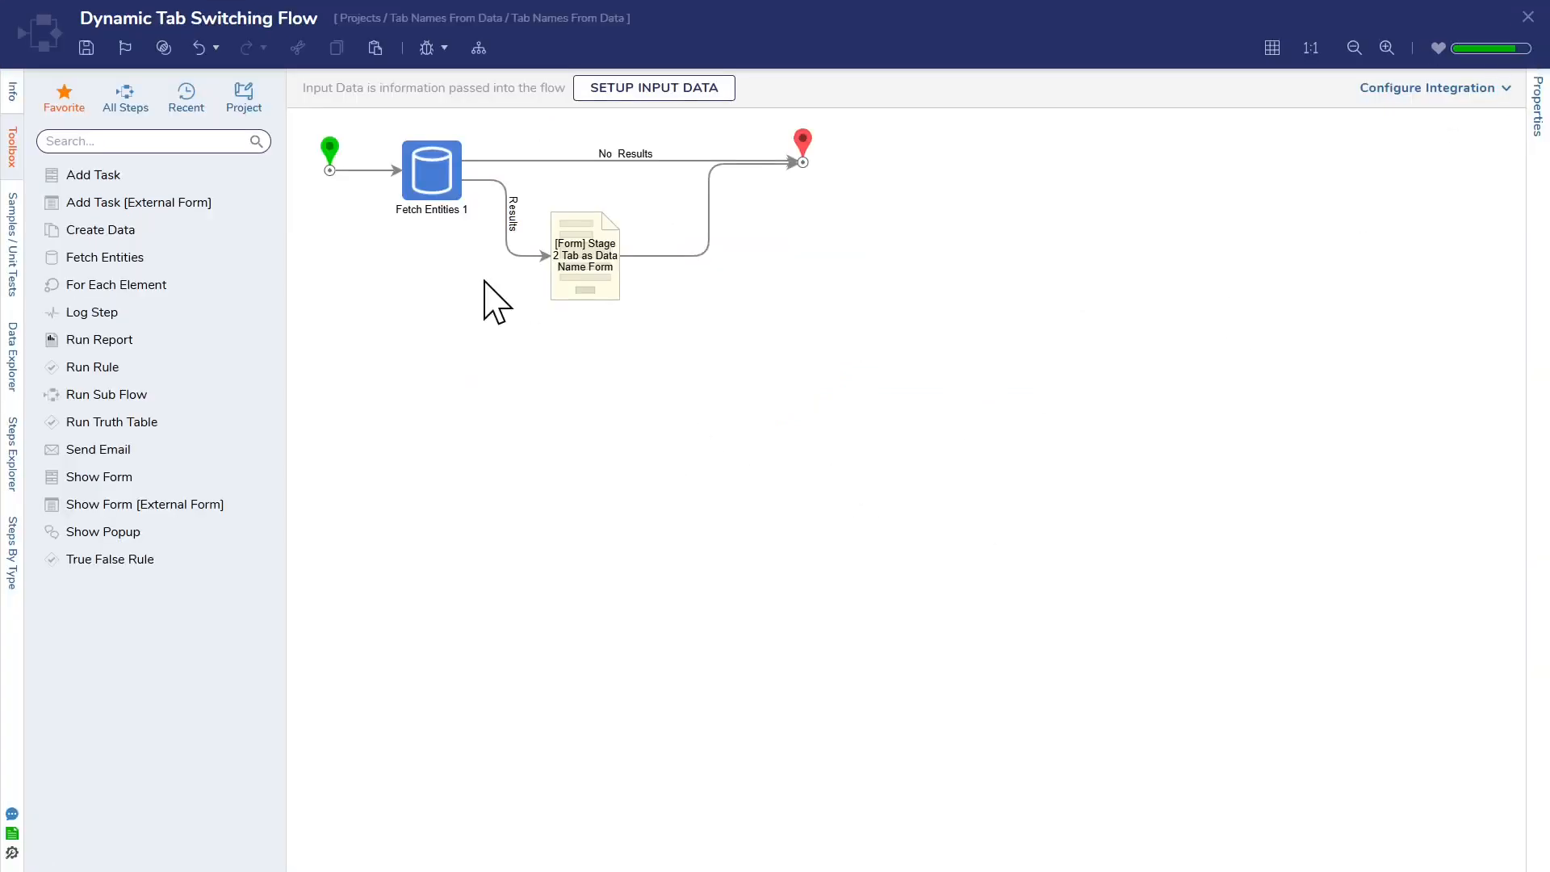
Step: Examine the Fetch Entities step's Account type, email address fetch criteria, inputs and entity results output
left_click(442, 200)
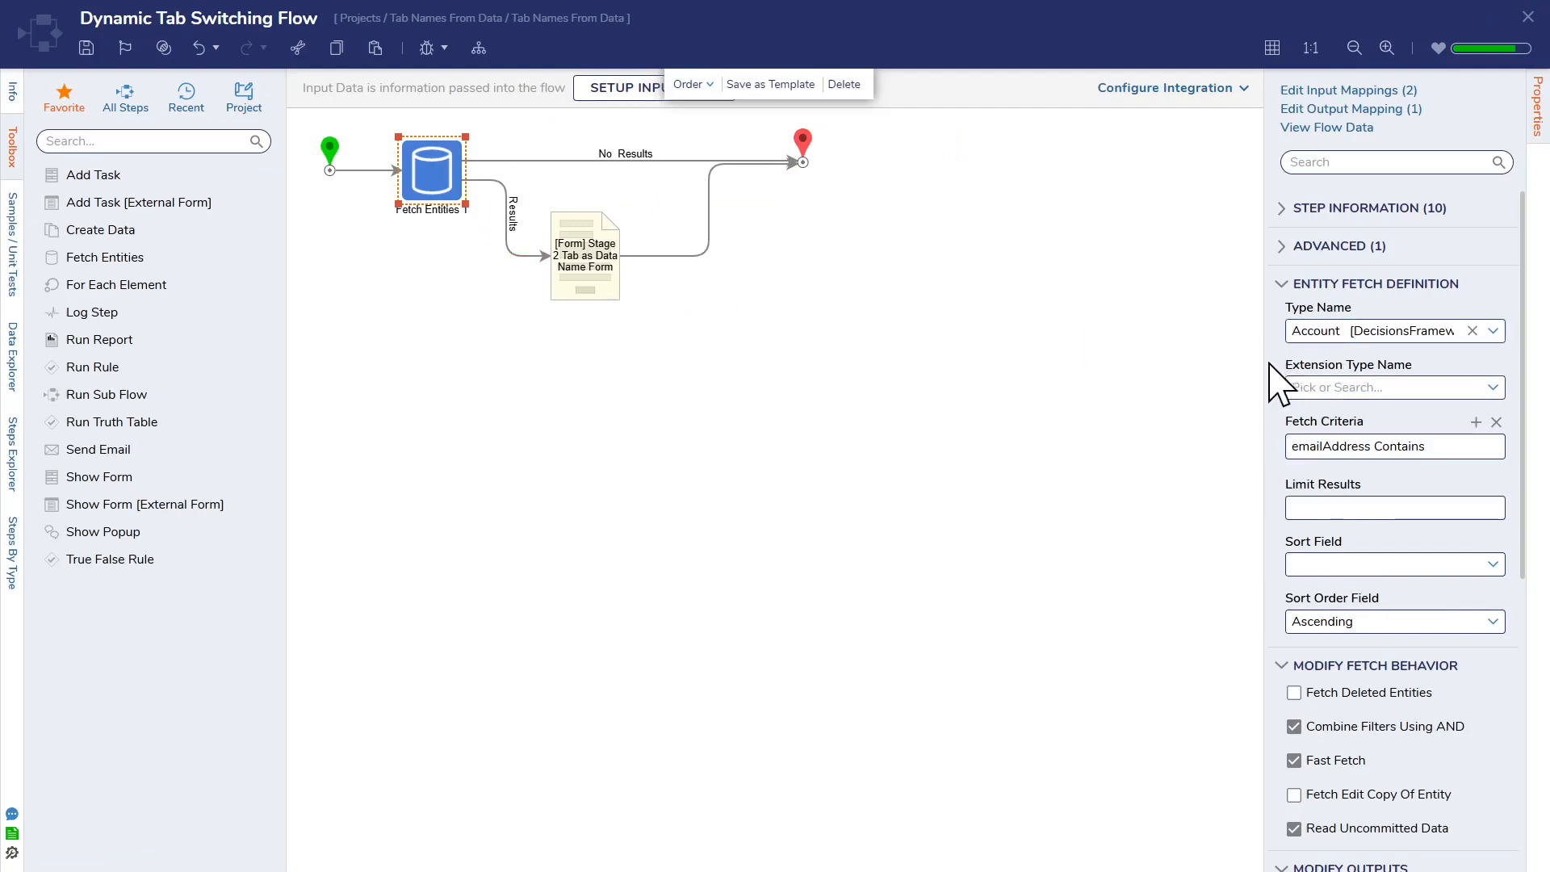
left_click_drag(1264, 356, 1130, 387)
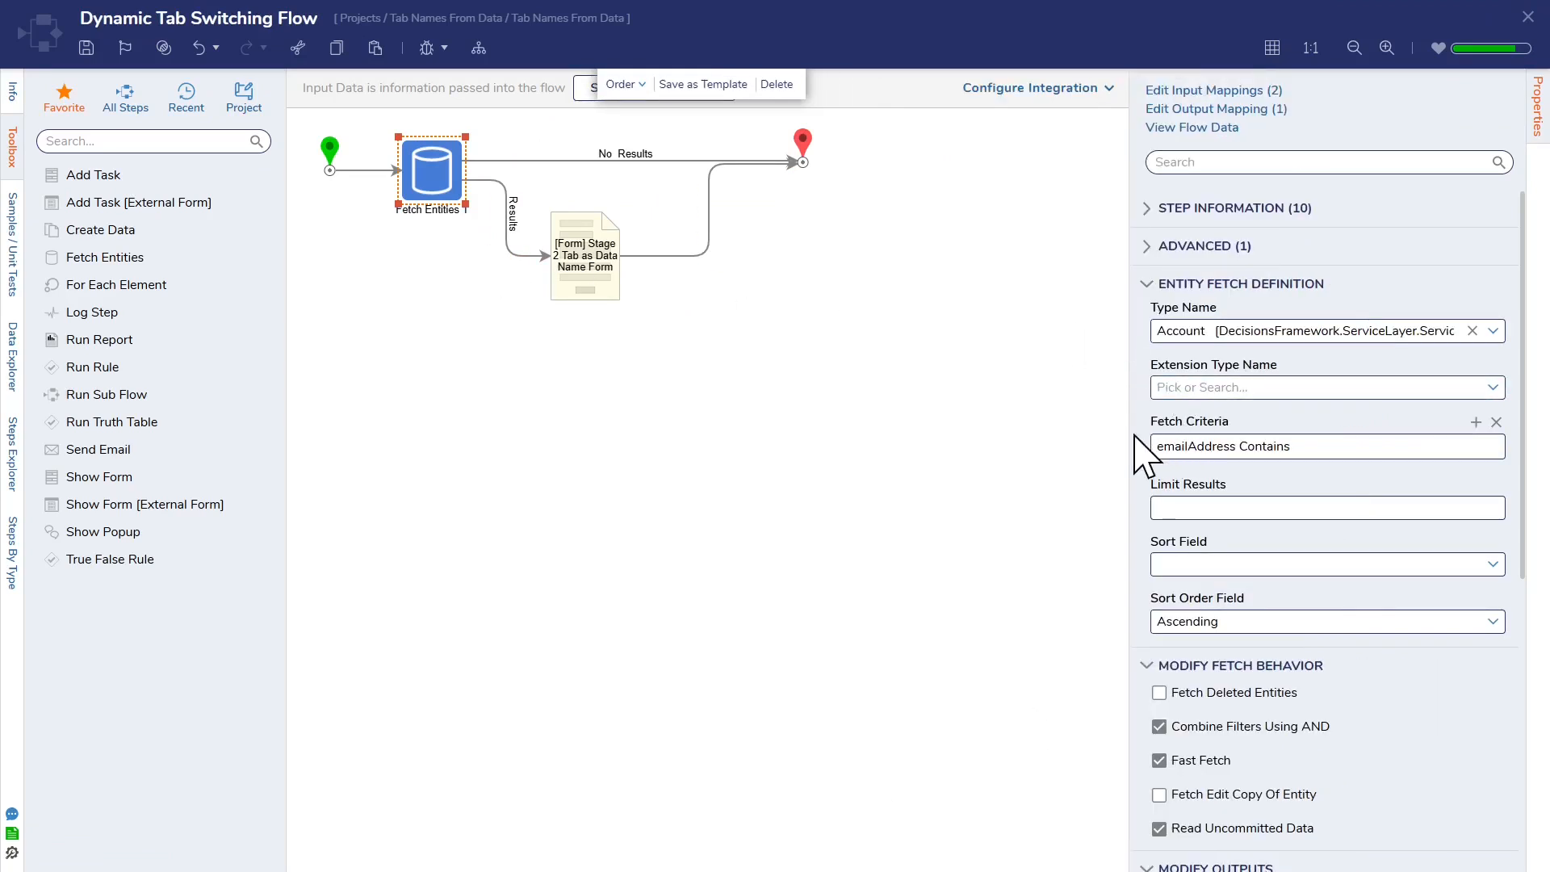
left_click_drag(1131, 443, 1258, 410)
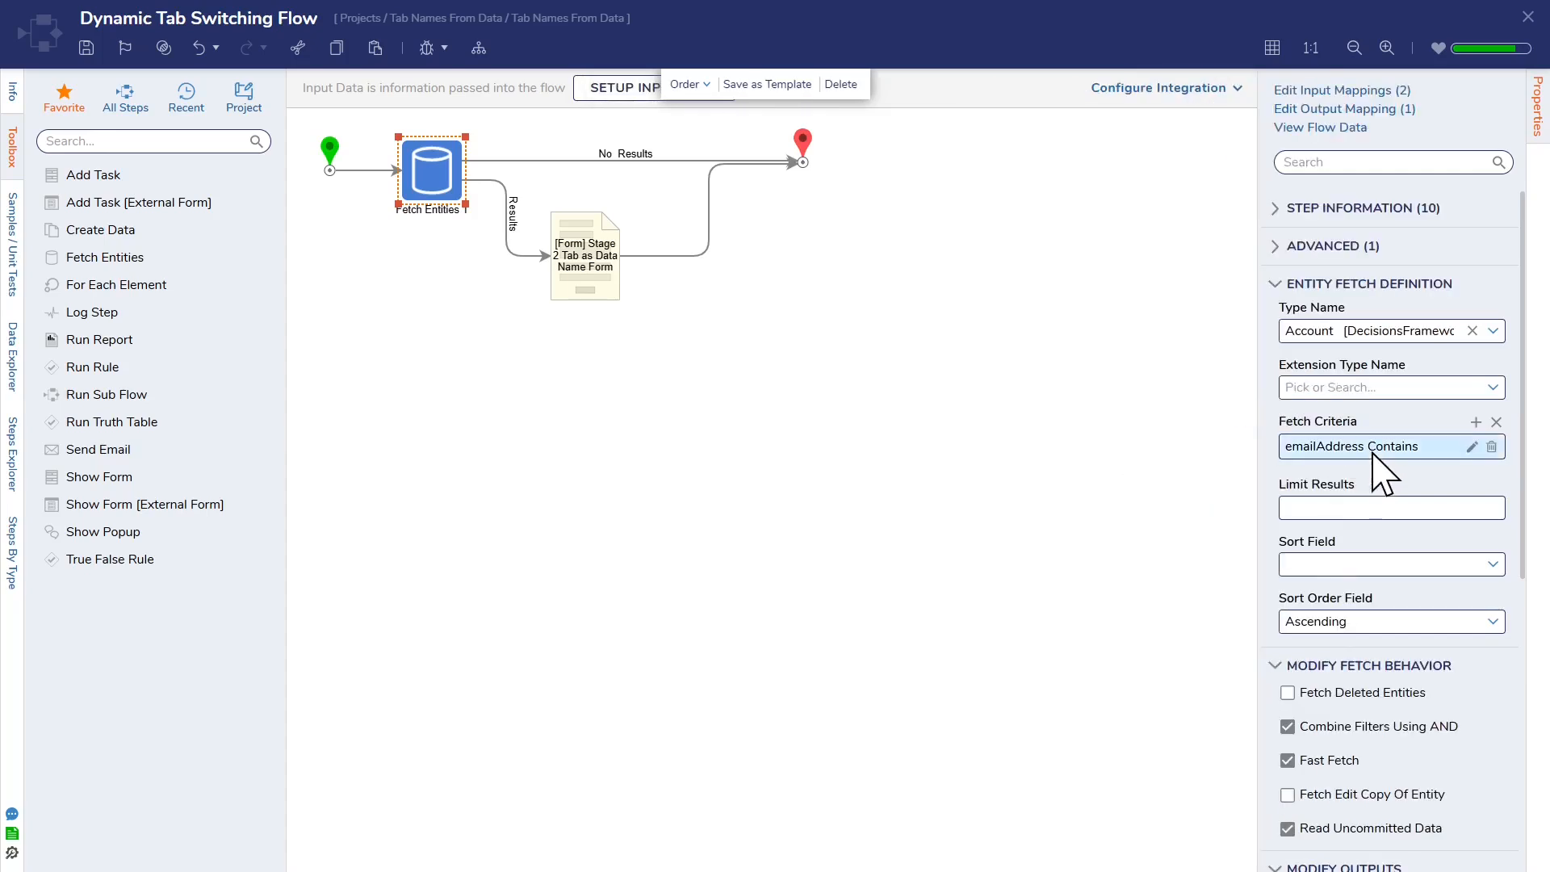
scroll(1389, 492, "down", 6)
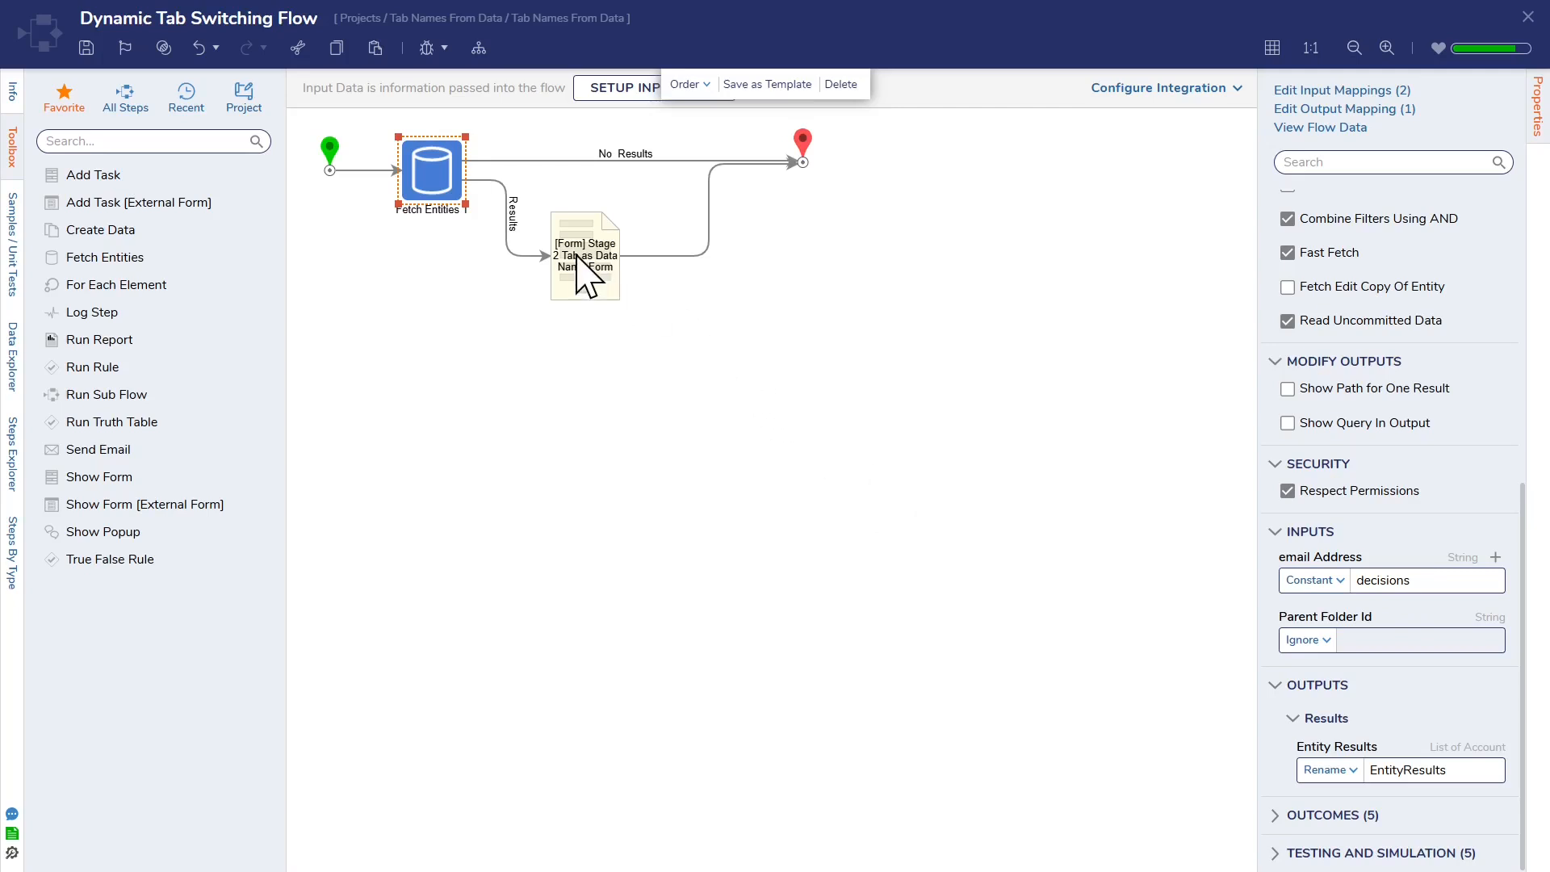
Step: Open the Stage 2 Tab as Data Name Form and examine the Accounts tab data grid's Grid Mode options and output settings
left_click(587, 277)
left_click(1372, 93)
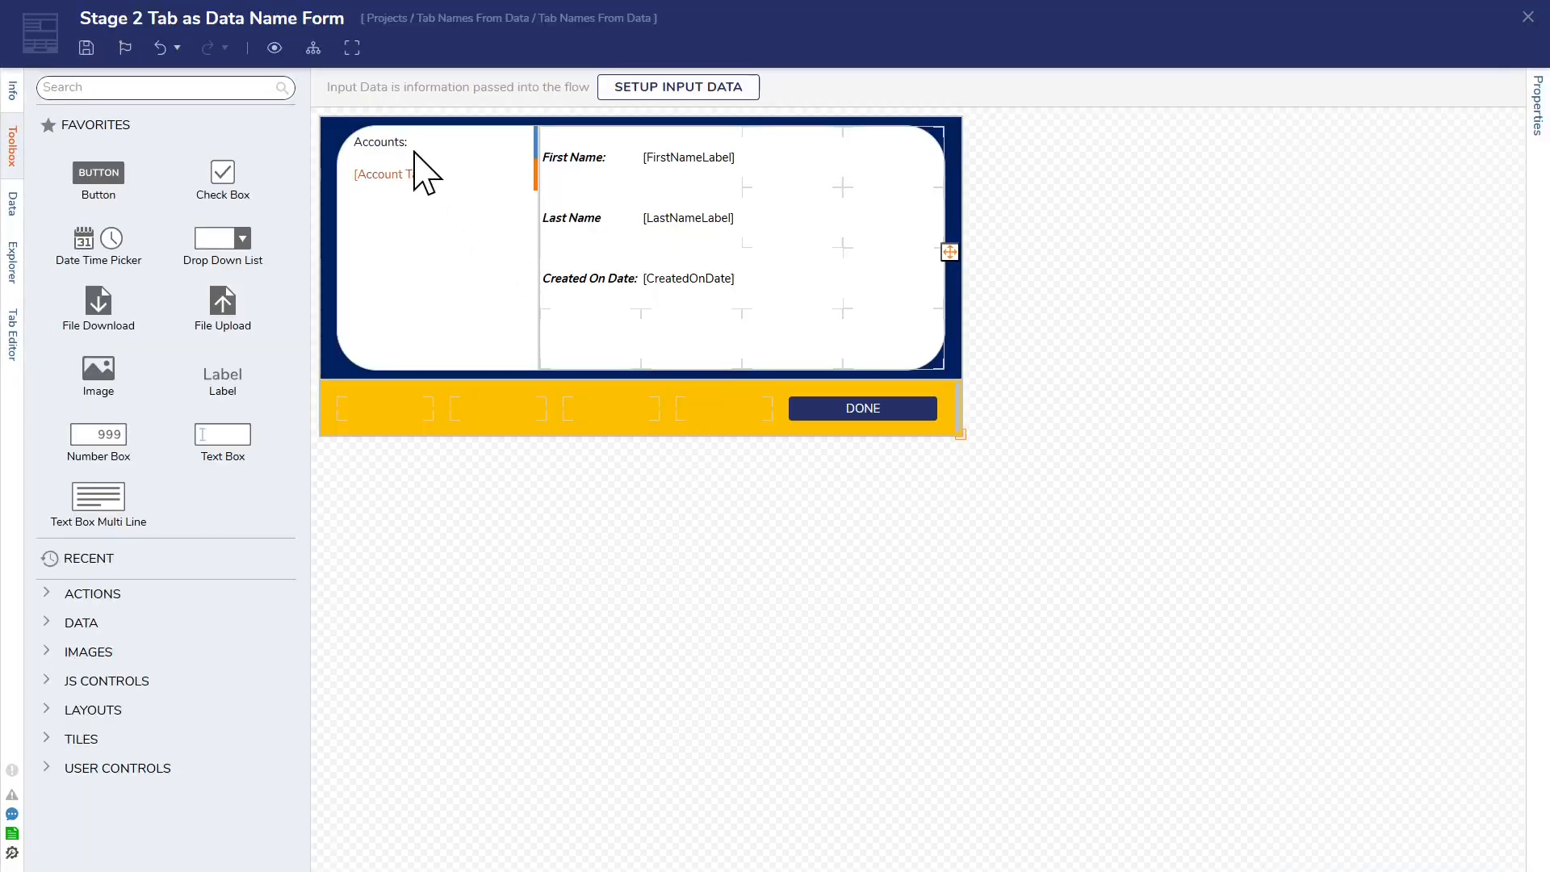
left_click(755, 322)
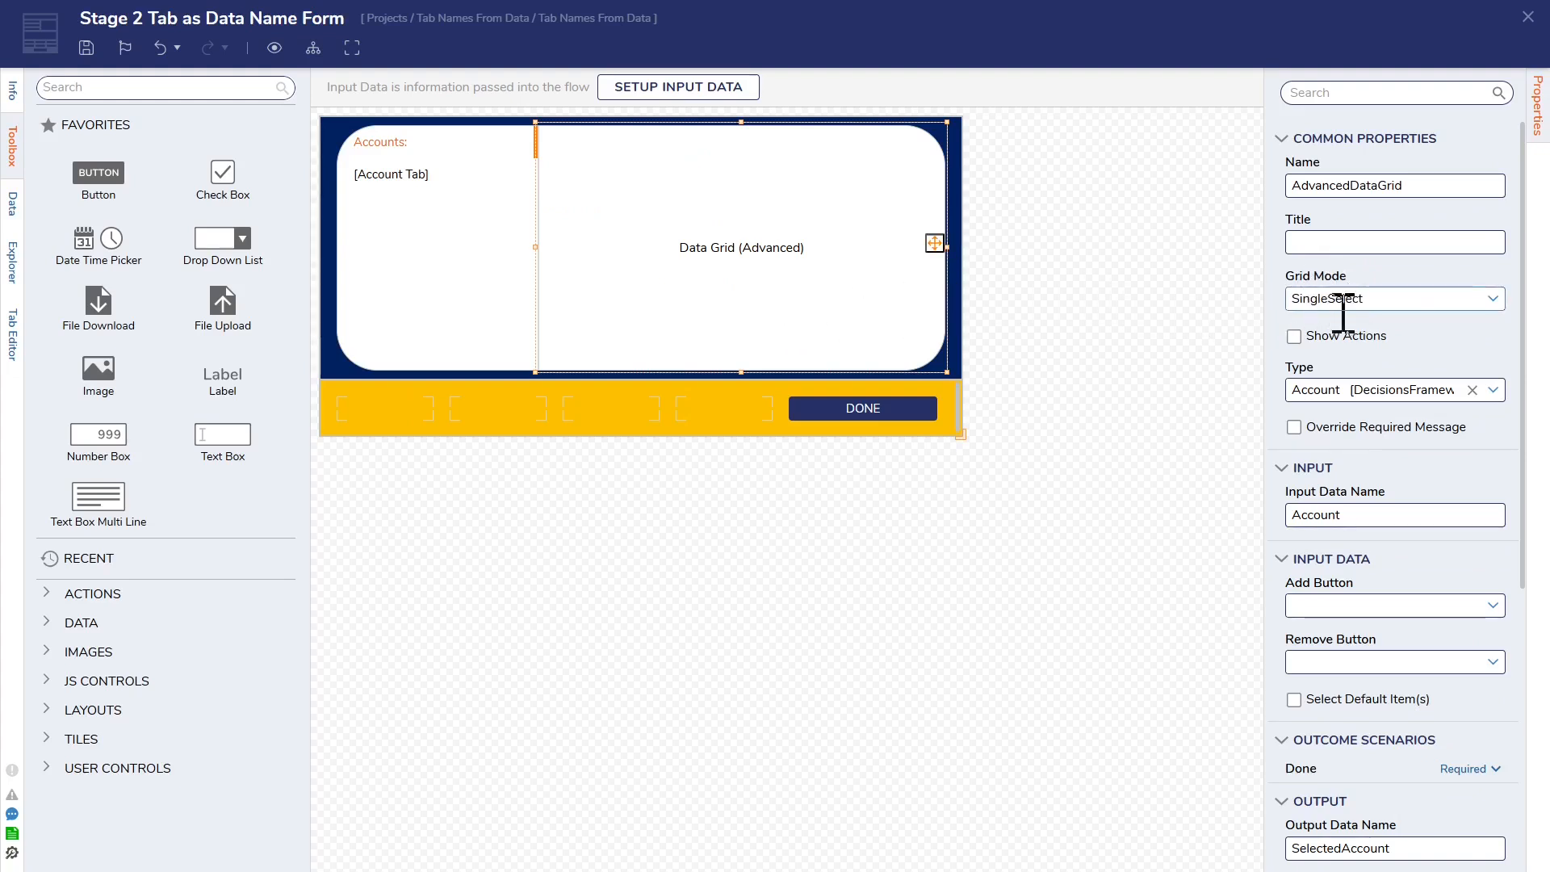
left_click(1492, 298)
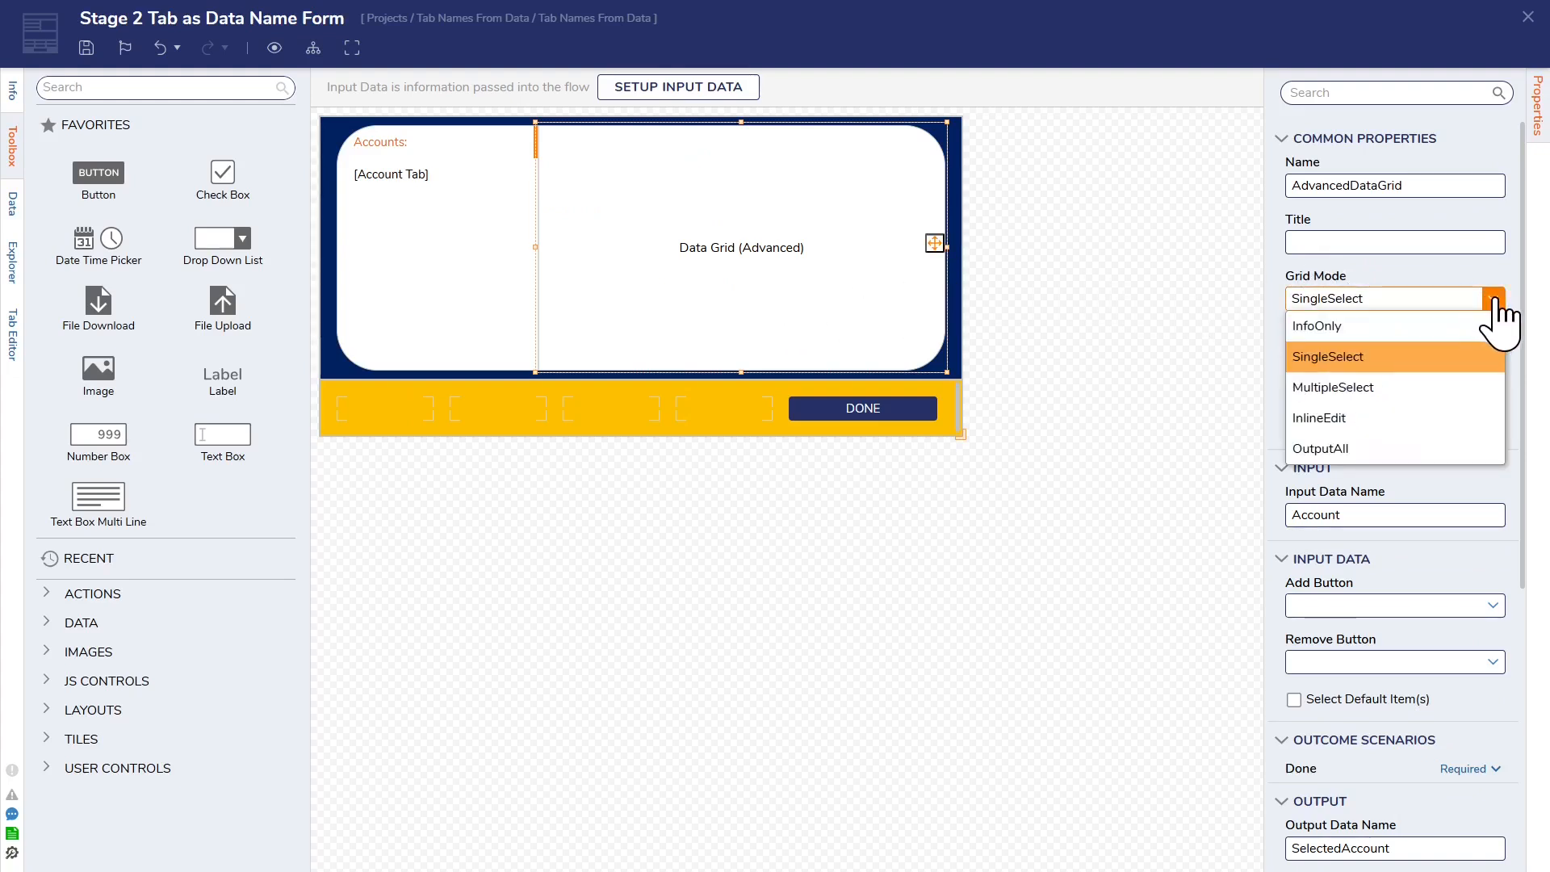
left_click(1495, 298)
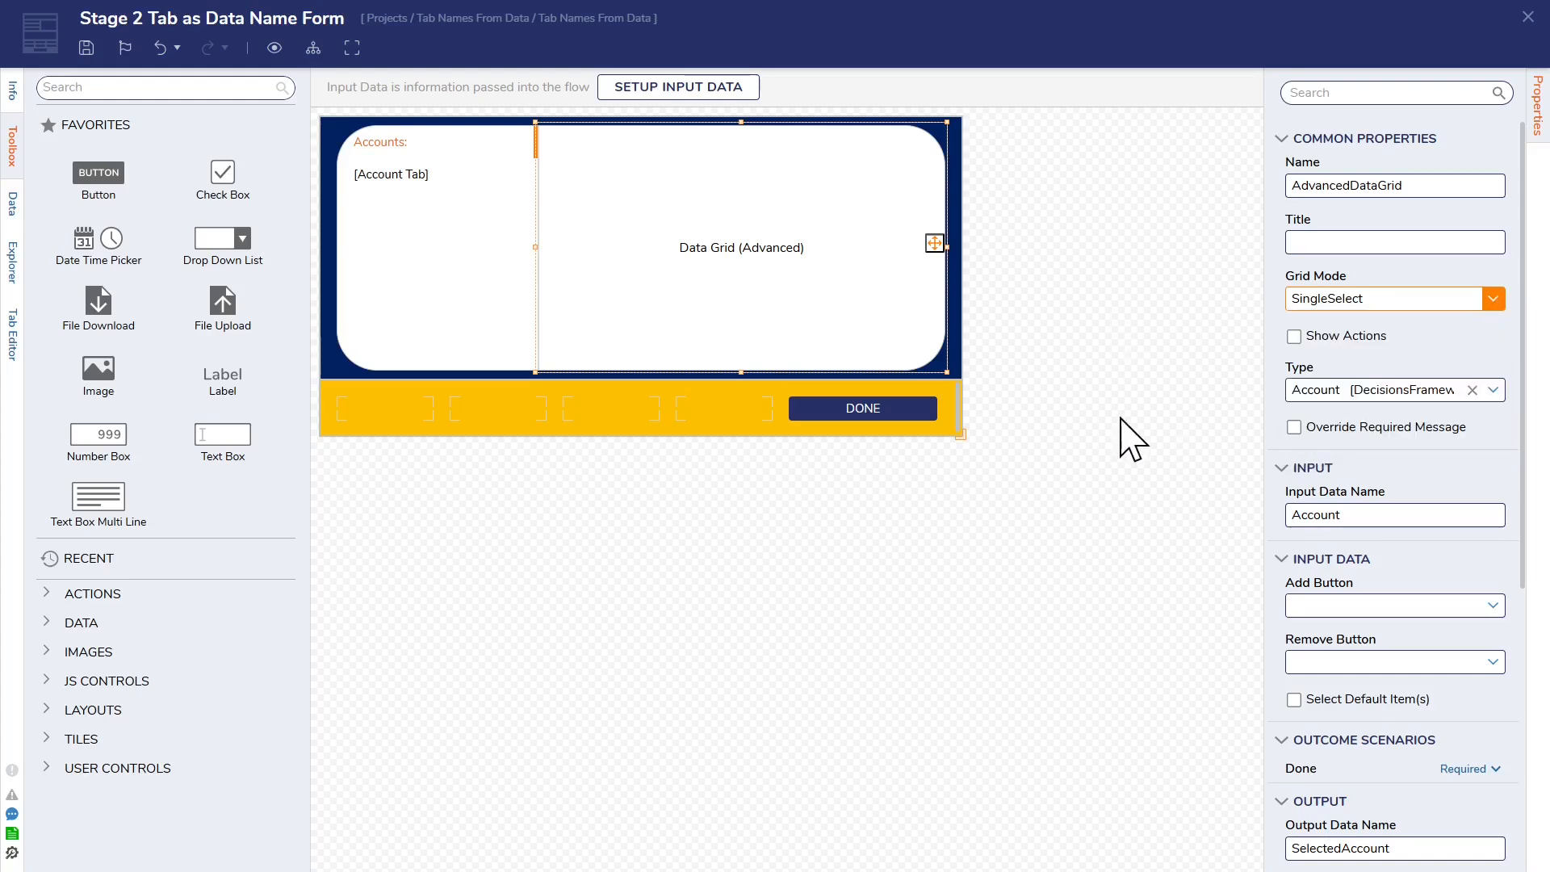
scroll(1377, 546, "down", 3)
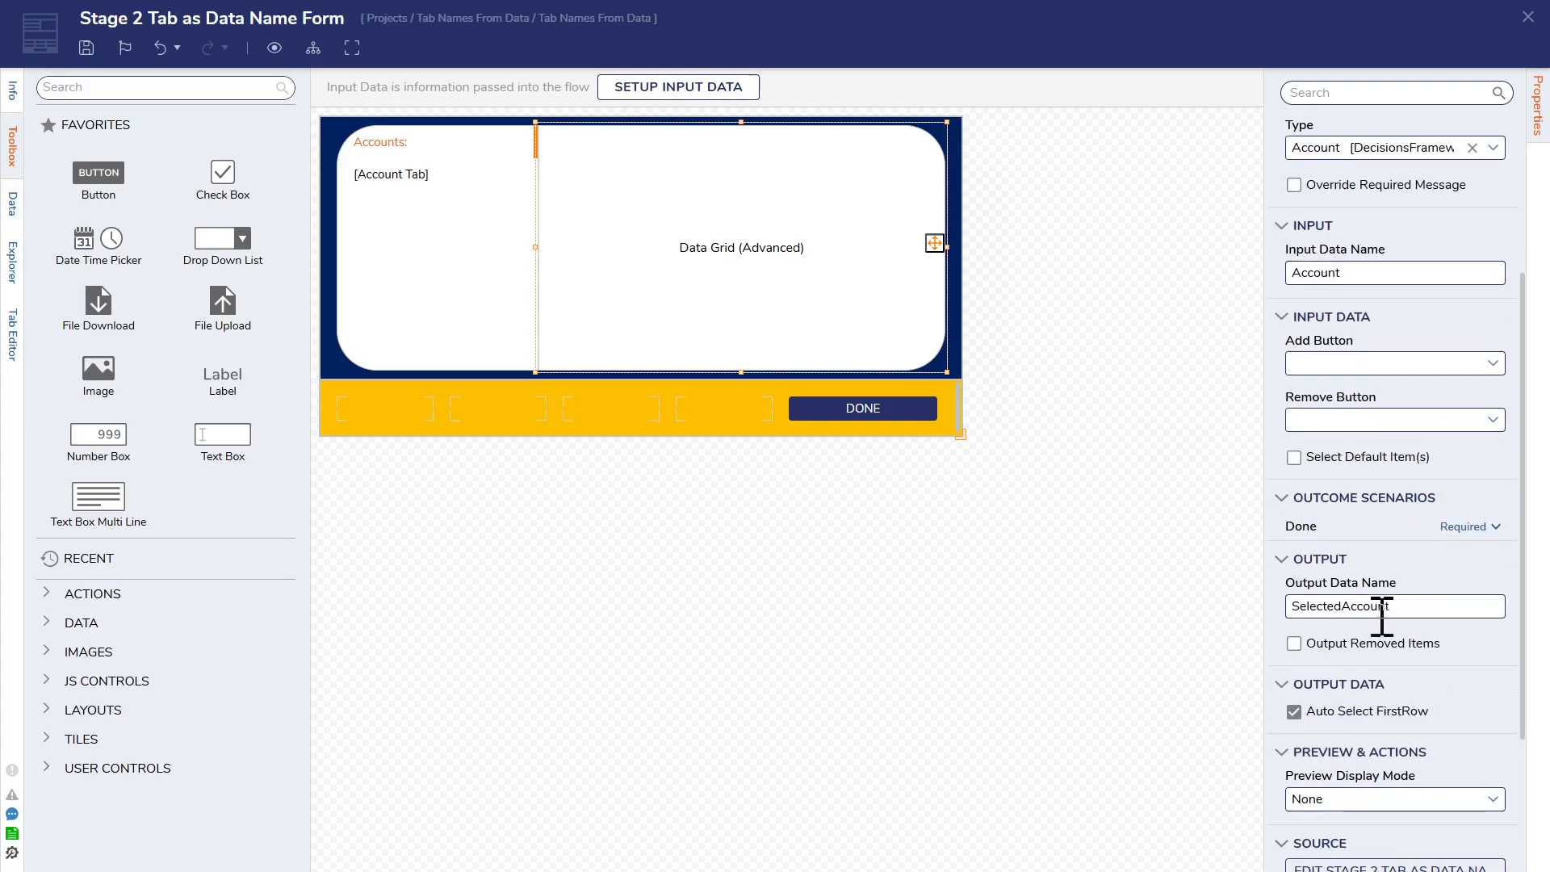
left_click(1106, 472)
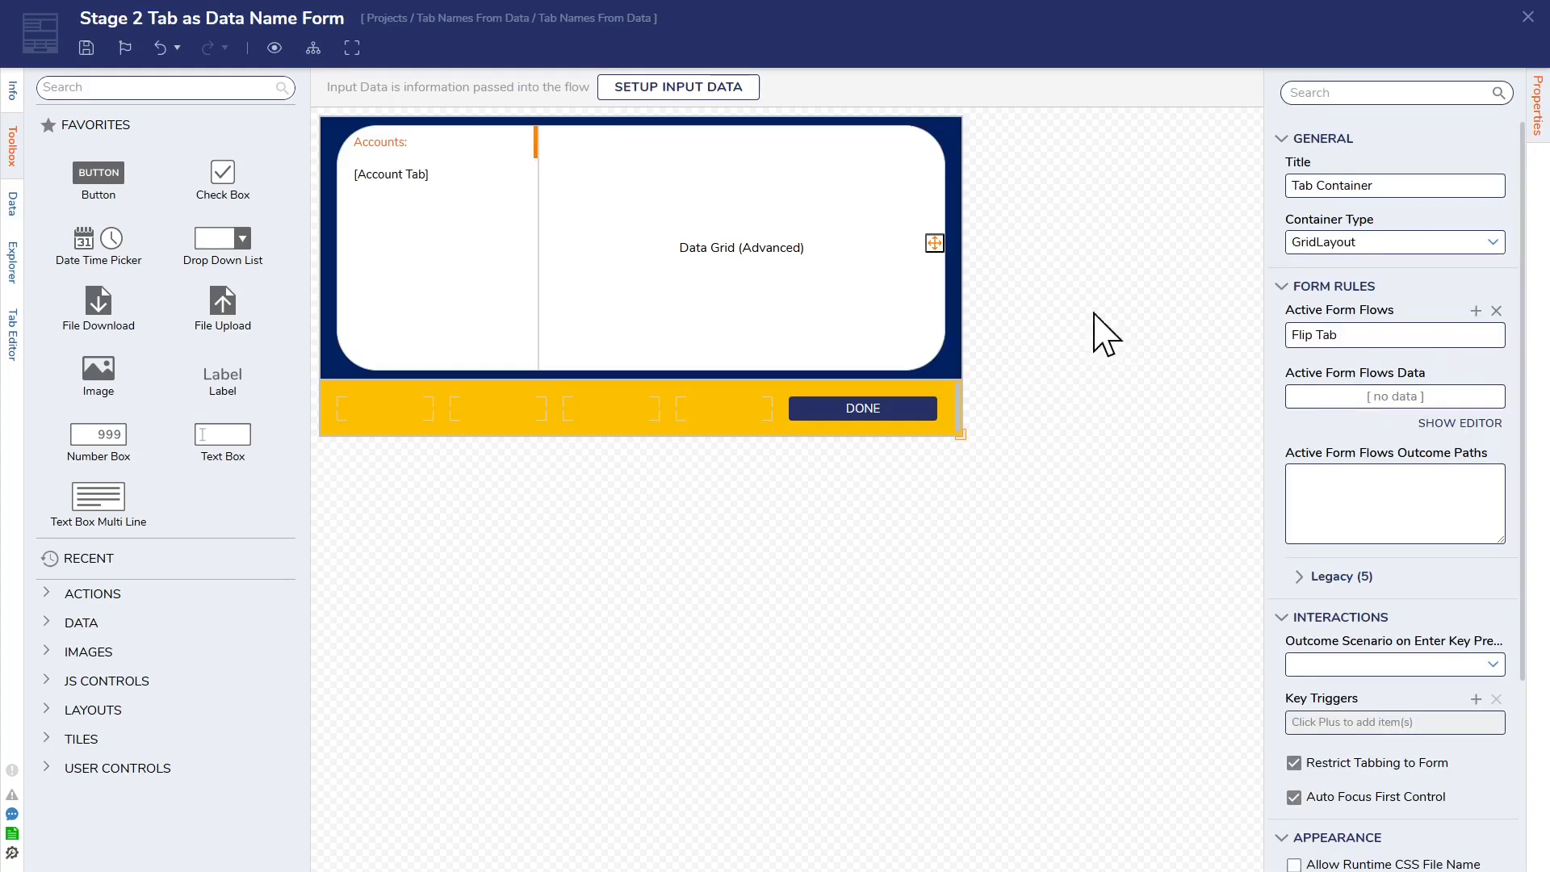
Step: Open the rule flow behind the Flip Tab active form flow and examine the Create Data step's input and output mappings
mouse_move(1335, 331)
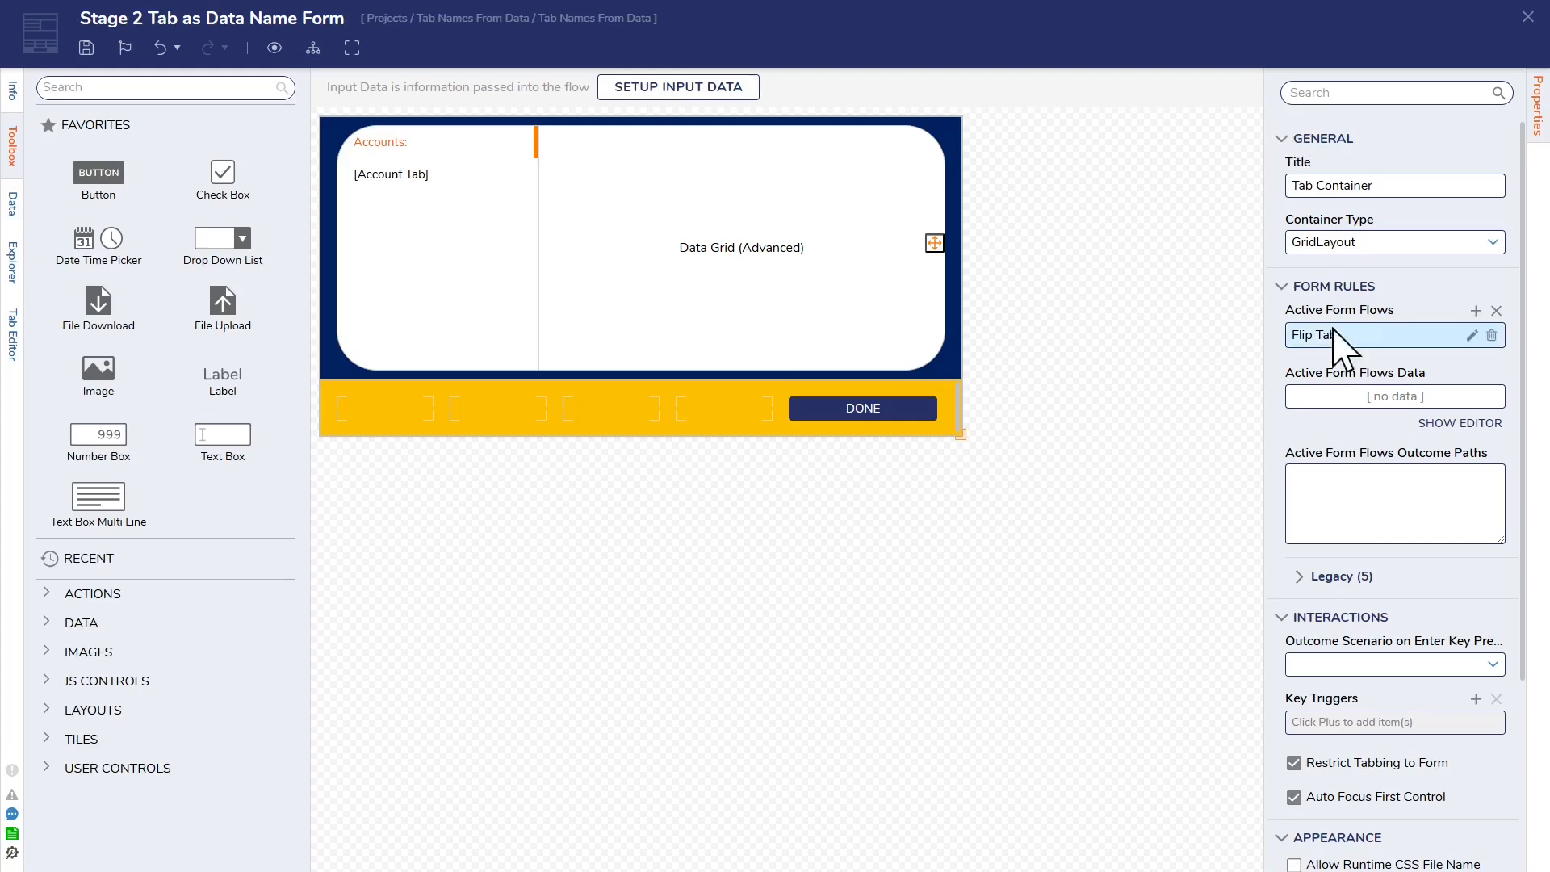
left_click(1473, 335)
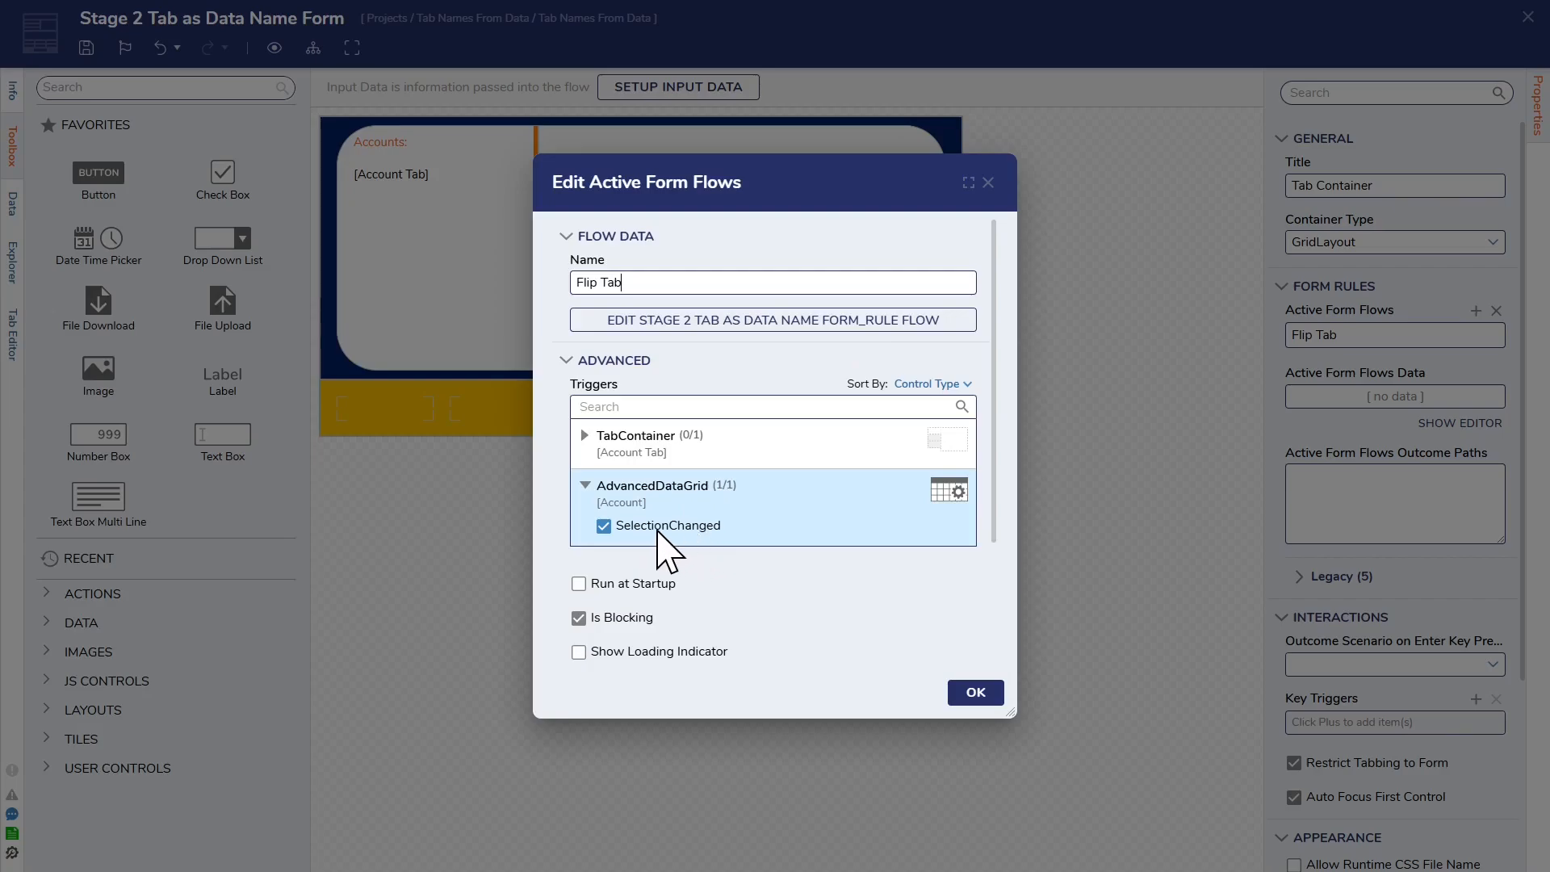
left_click(763, 321)
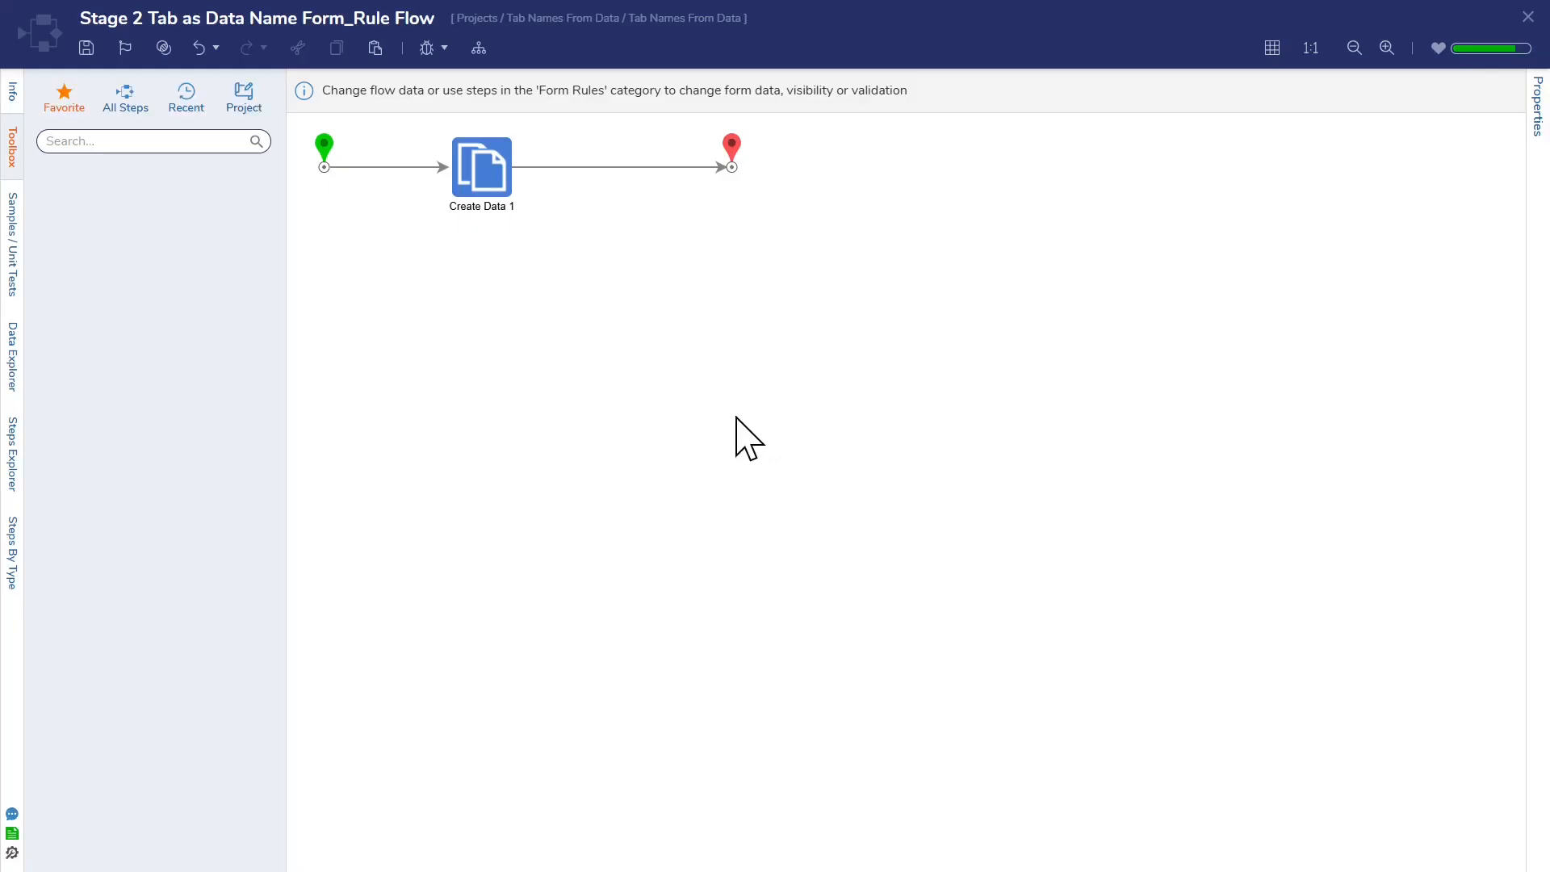
left_click(498, 158)
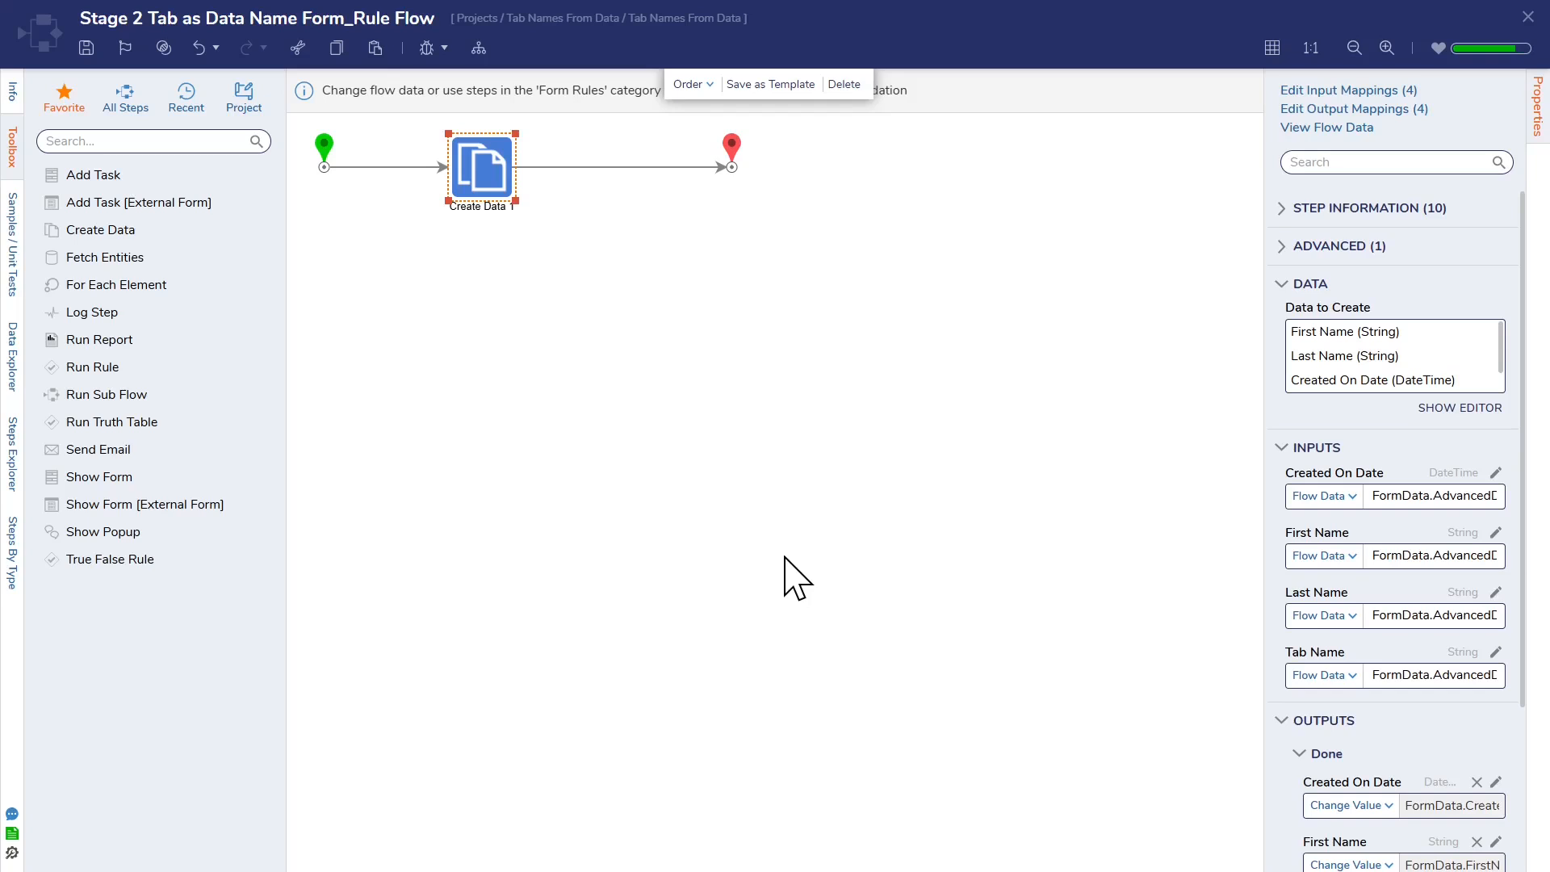
left_click_drag(1258, 521, 1054, 523)
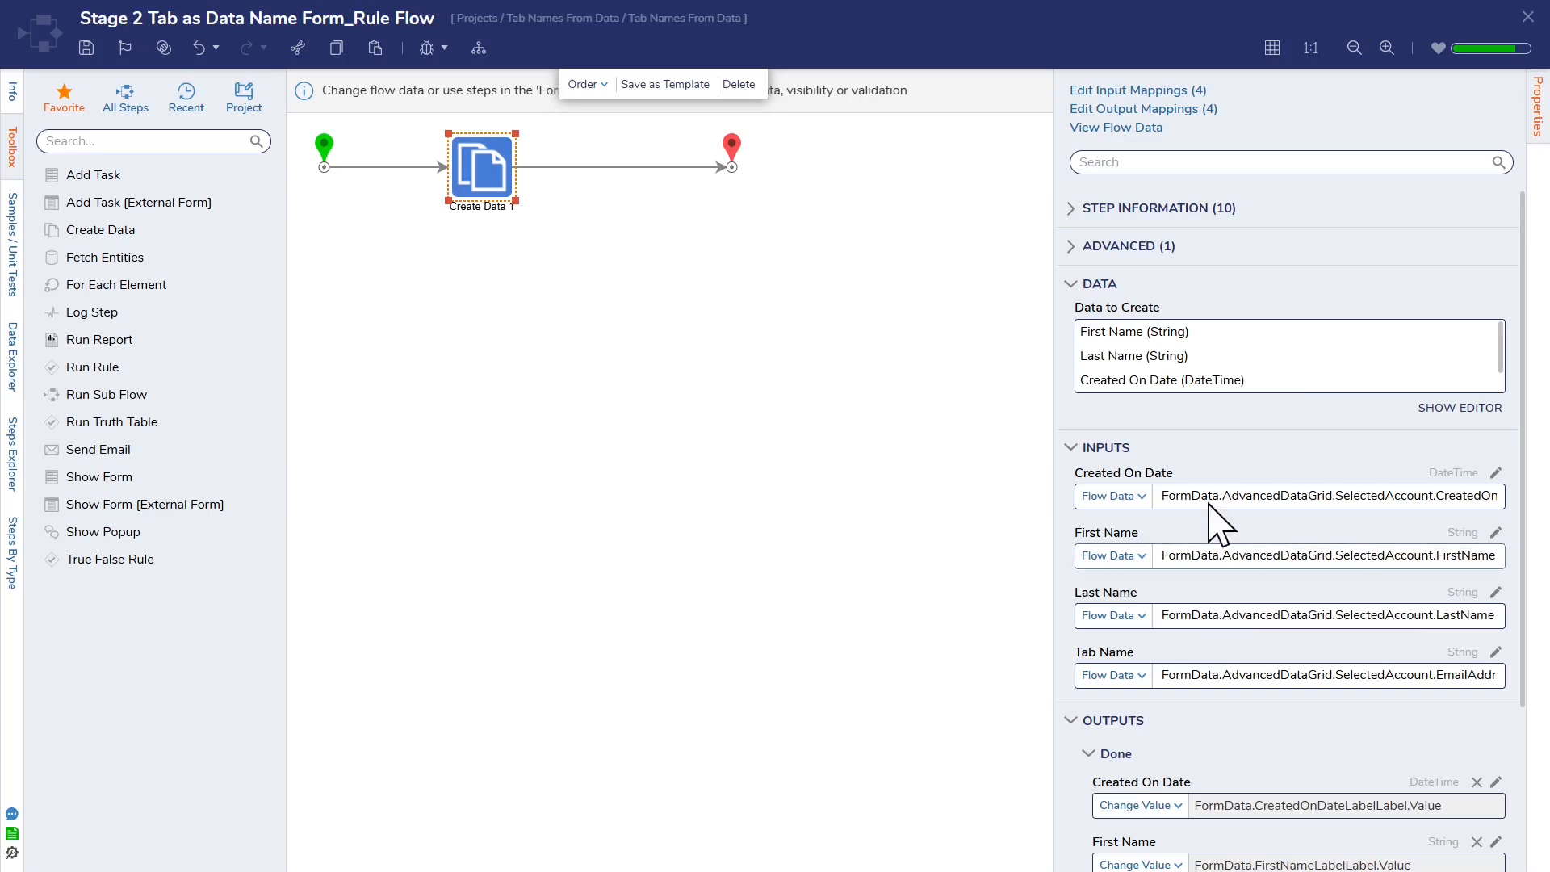
Step: Examine the Create Data step's full input and output mappings in a widened properties view, and close the rule flow and active form flow settings
scroll(1284, 376, "down", 1)
scroll(1187, 368, "up", 1)
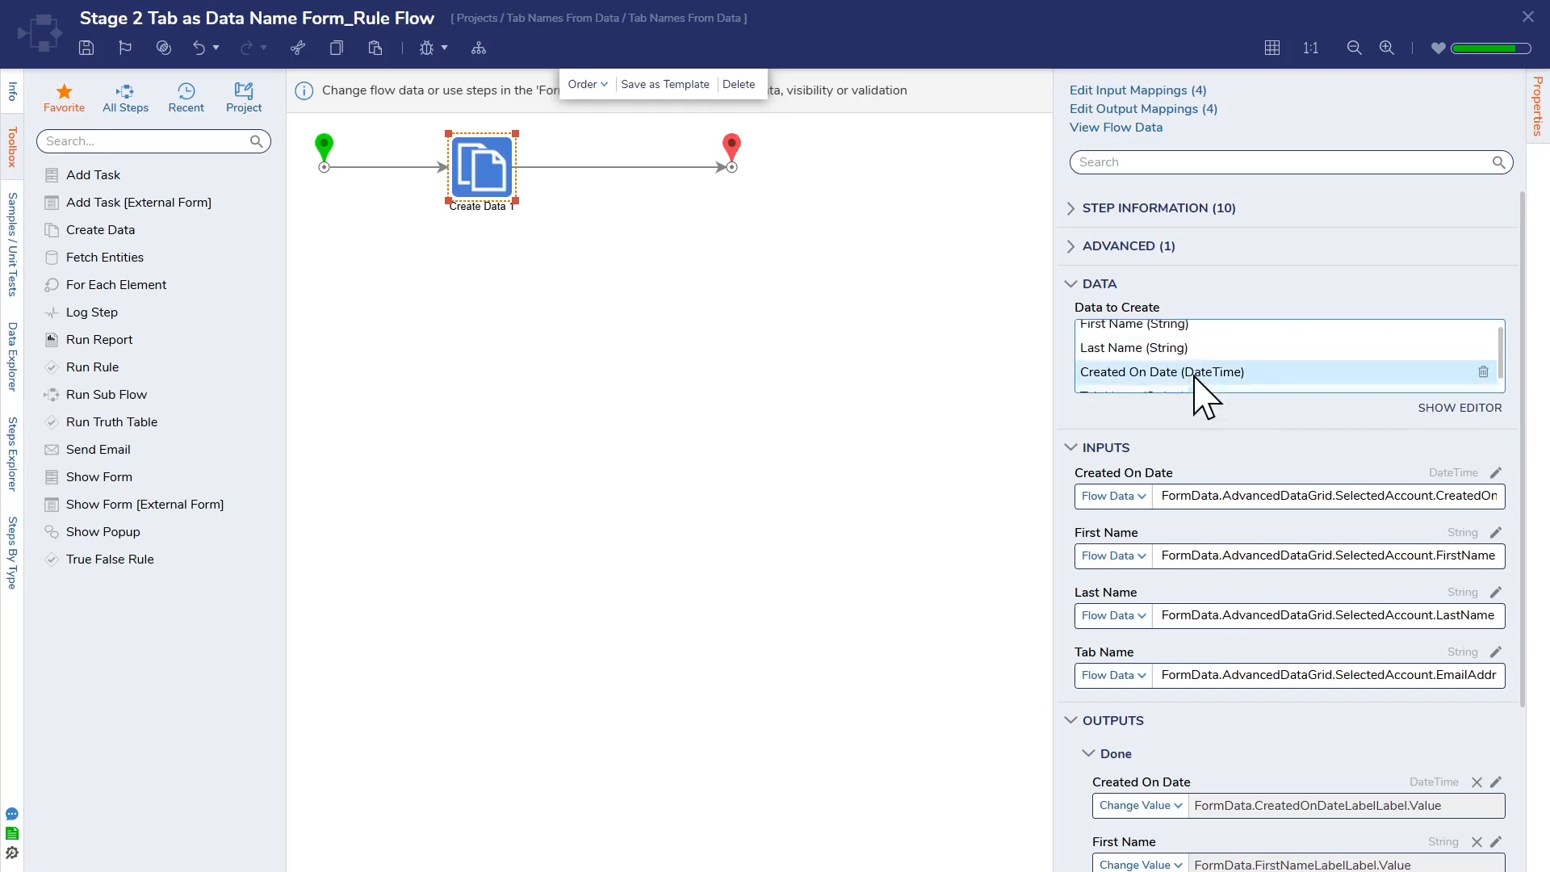
left_click_drag(1052, 590, 941, 585)
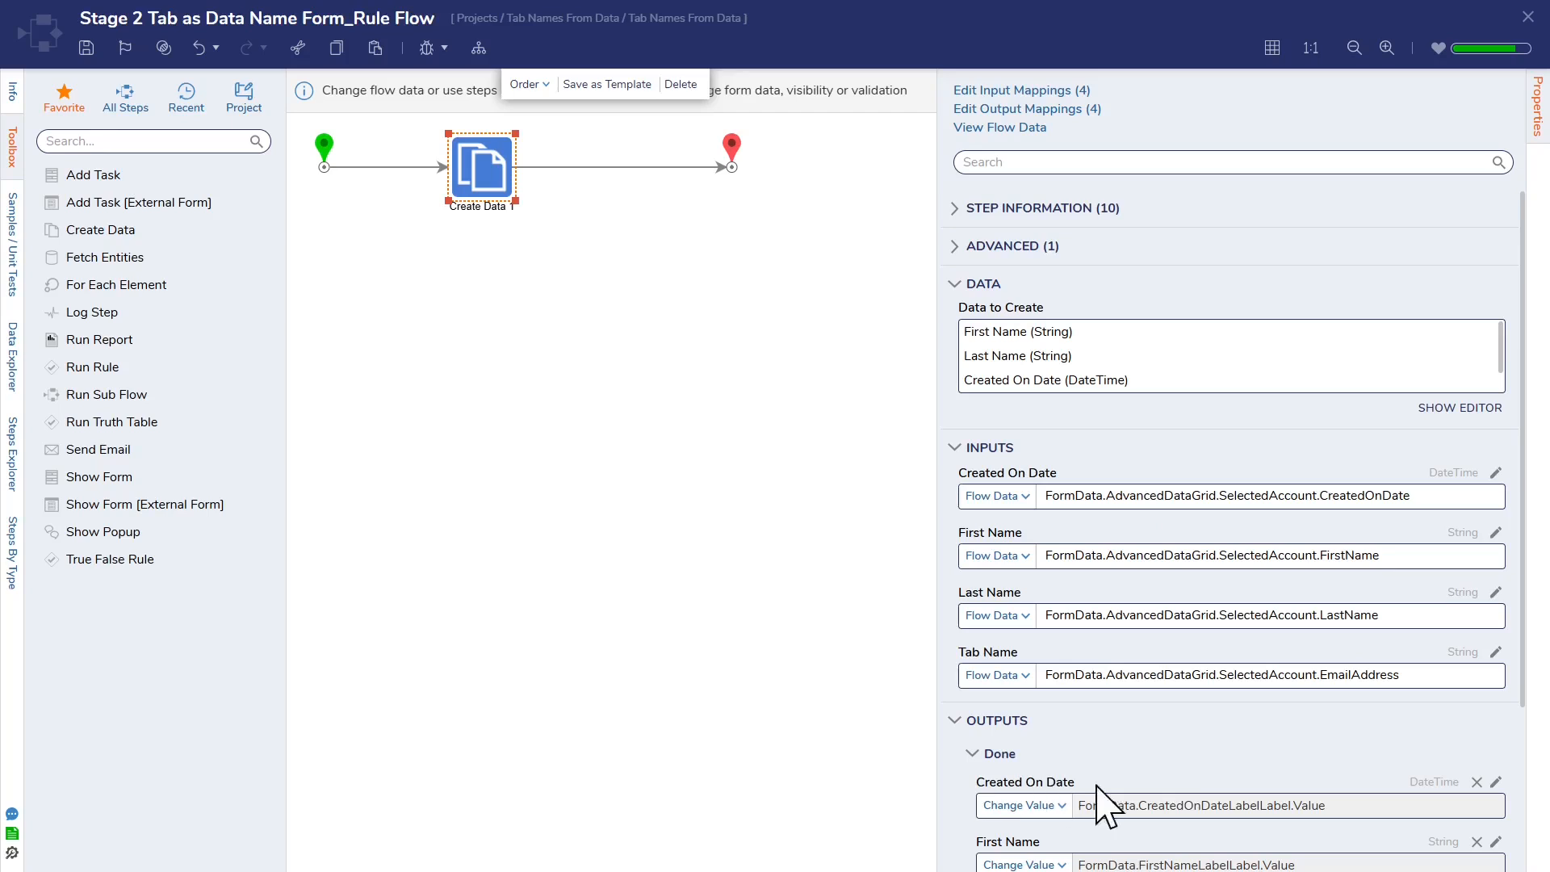
scroll(1106, 800, "down", 2)
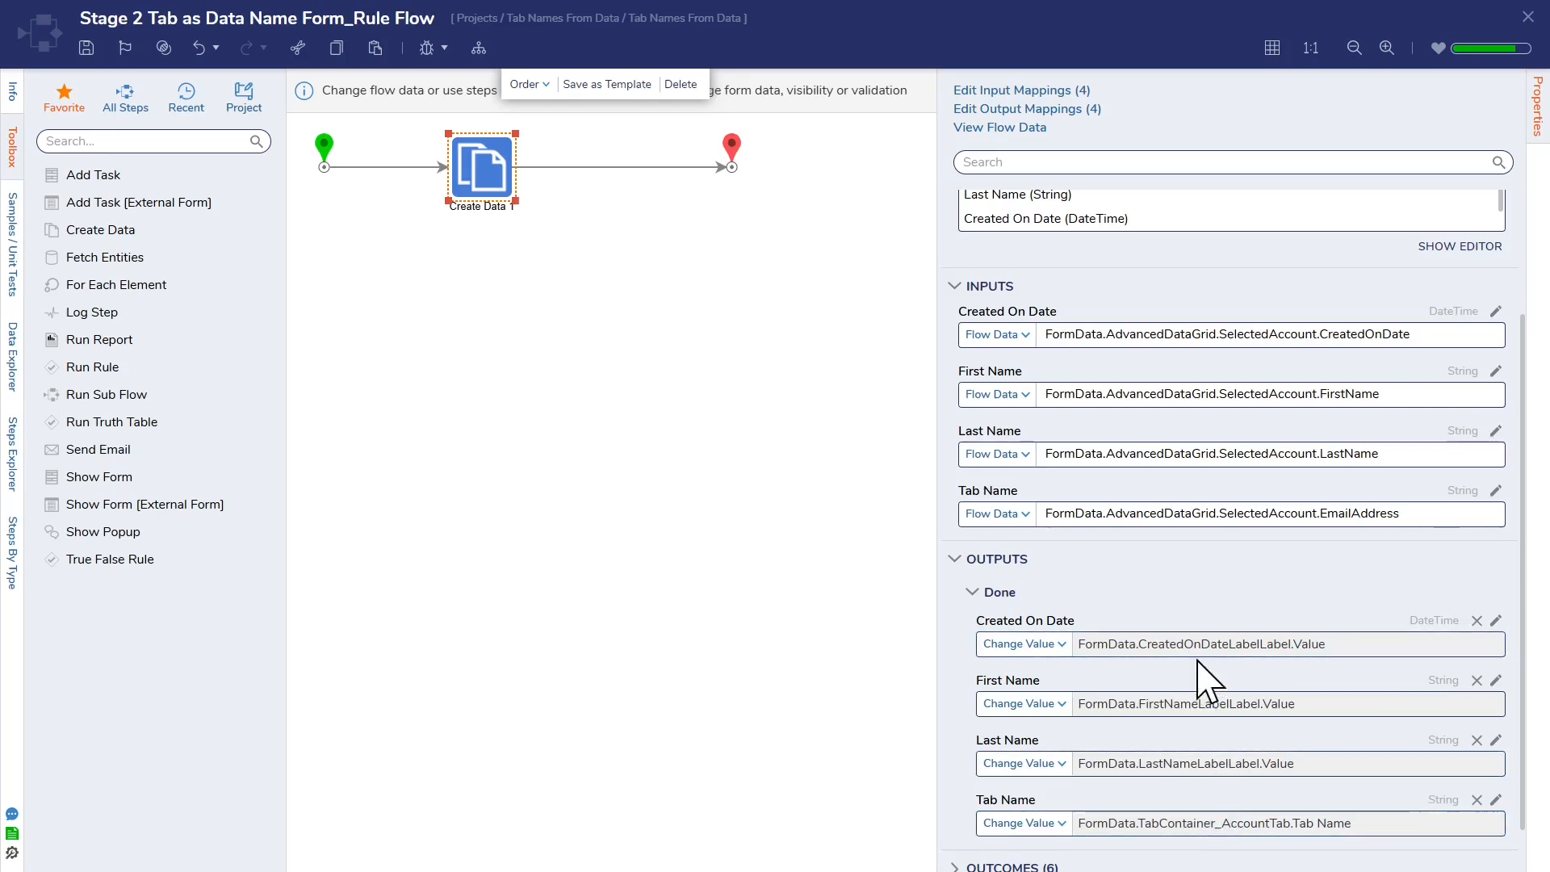
scroll(778, 439, "up", 2)
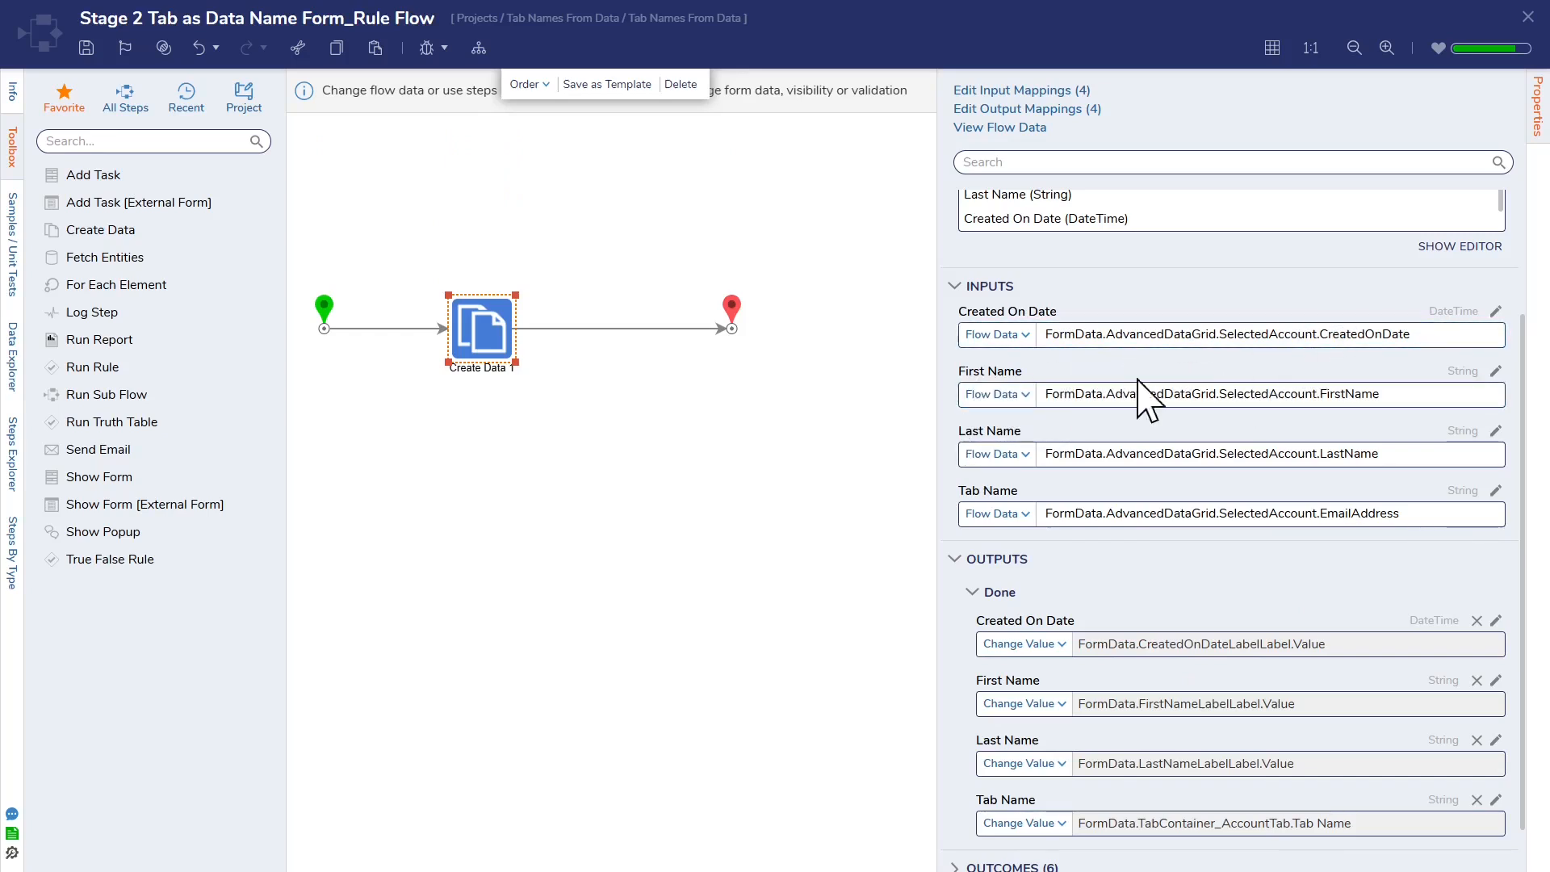
left_click(1526, 16)
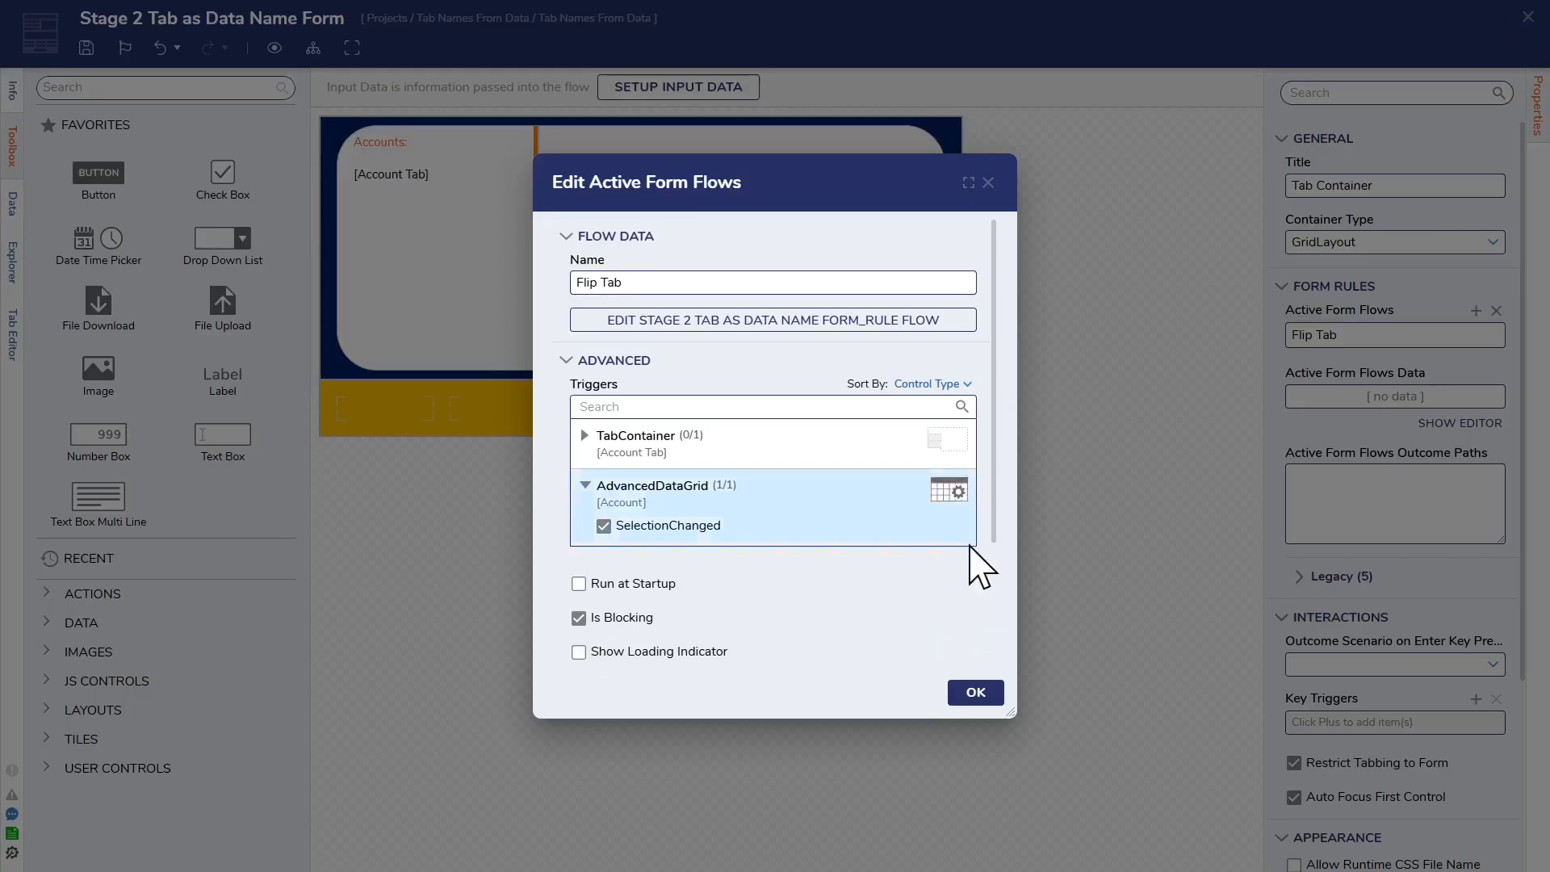
left_click(988, 182)
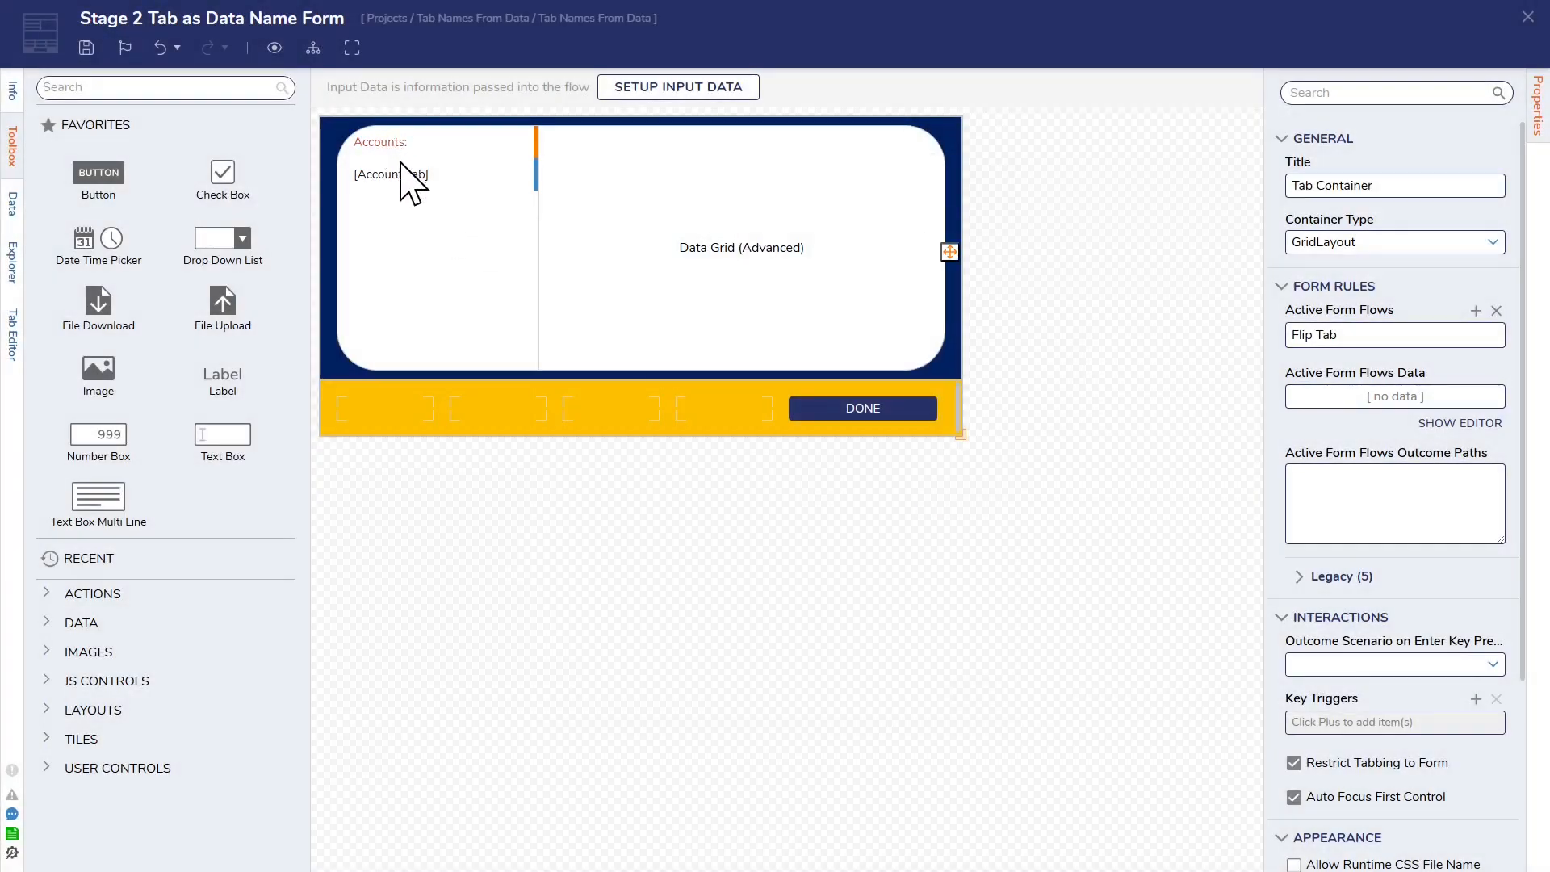
Step: Inspect the Accounts tab data grid's settings and its source report, and return to the form
left_click(741, 275)
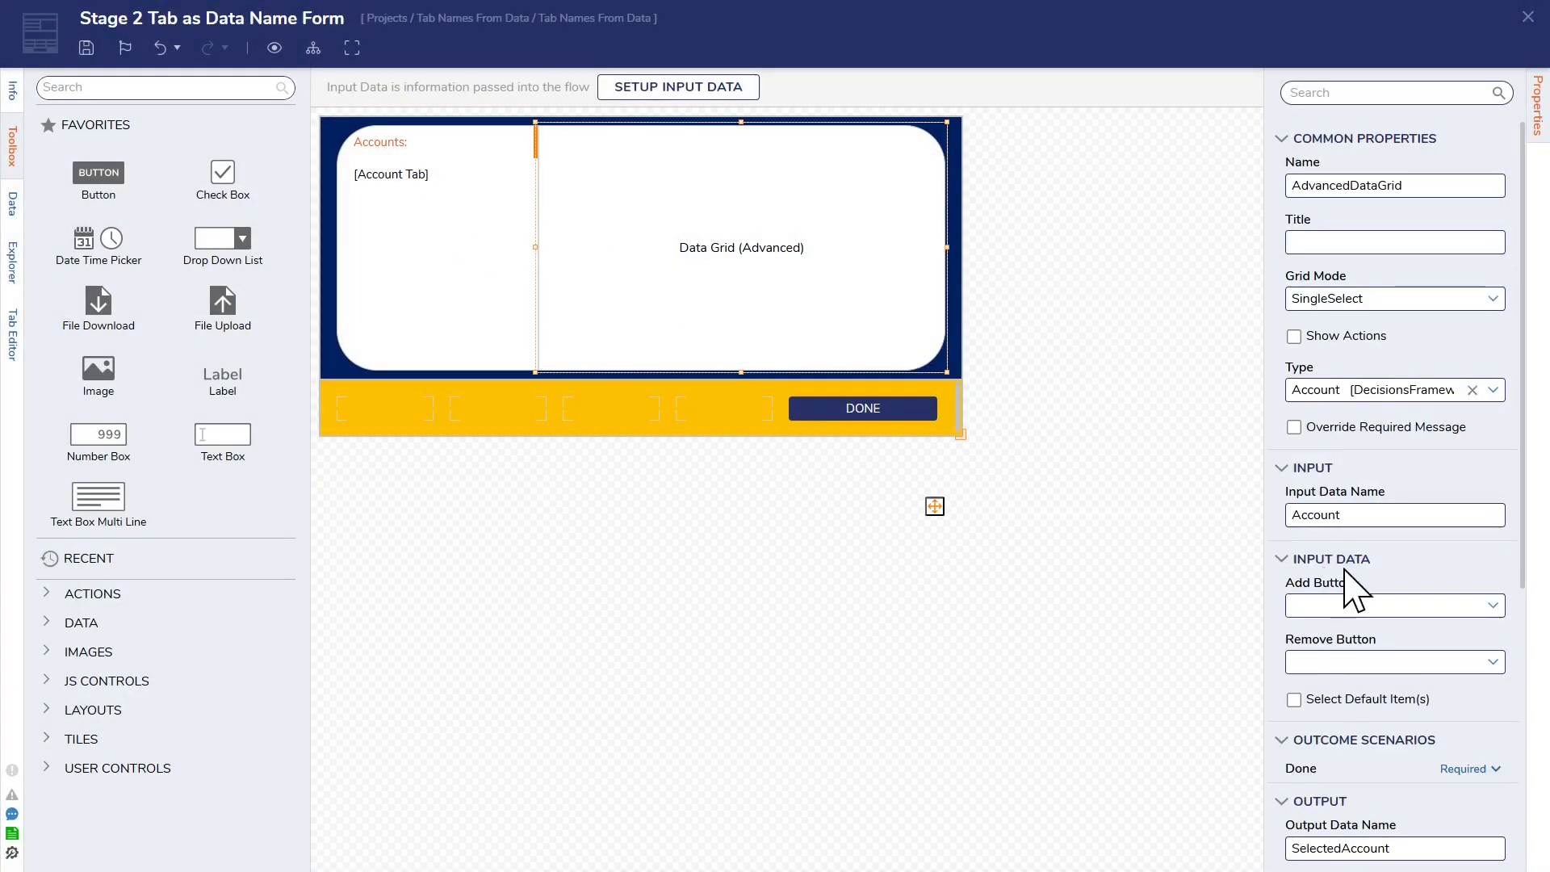
scroll(1373, 621, "down", 4)
left_click(1409, 789)
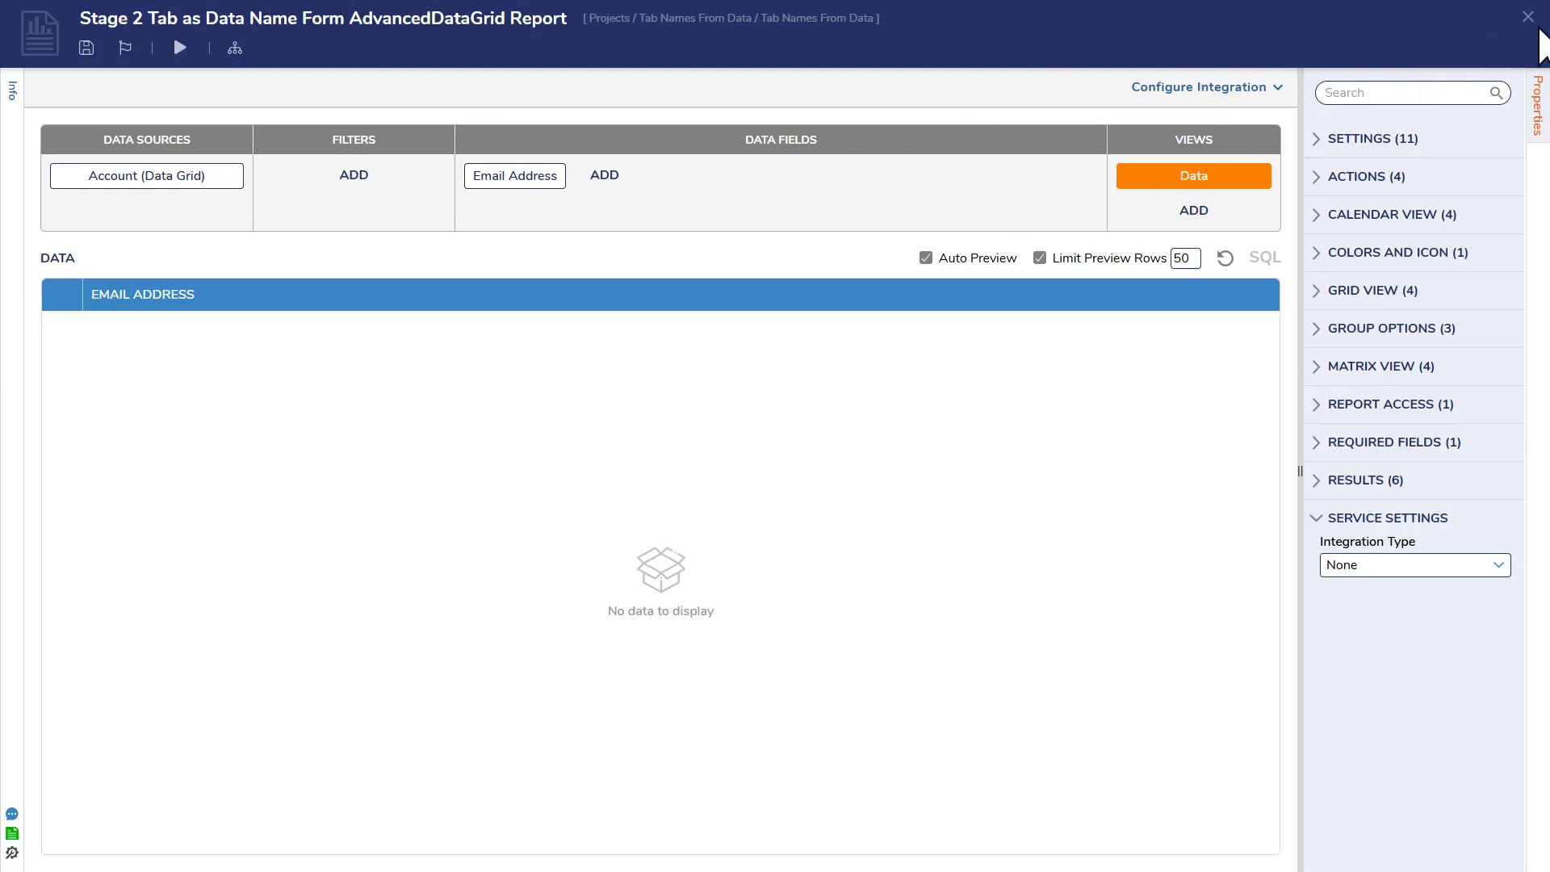
left_click(1528, 17)
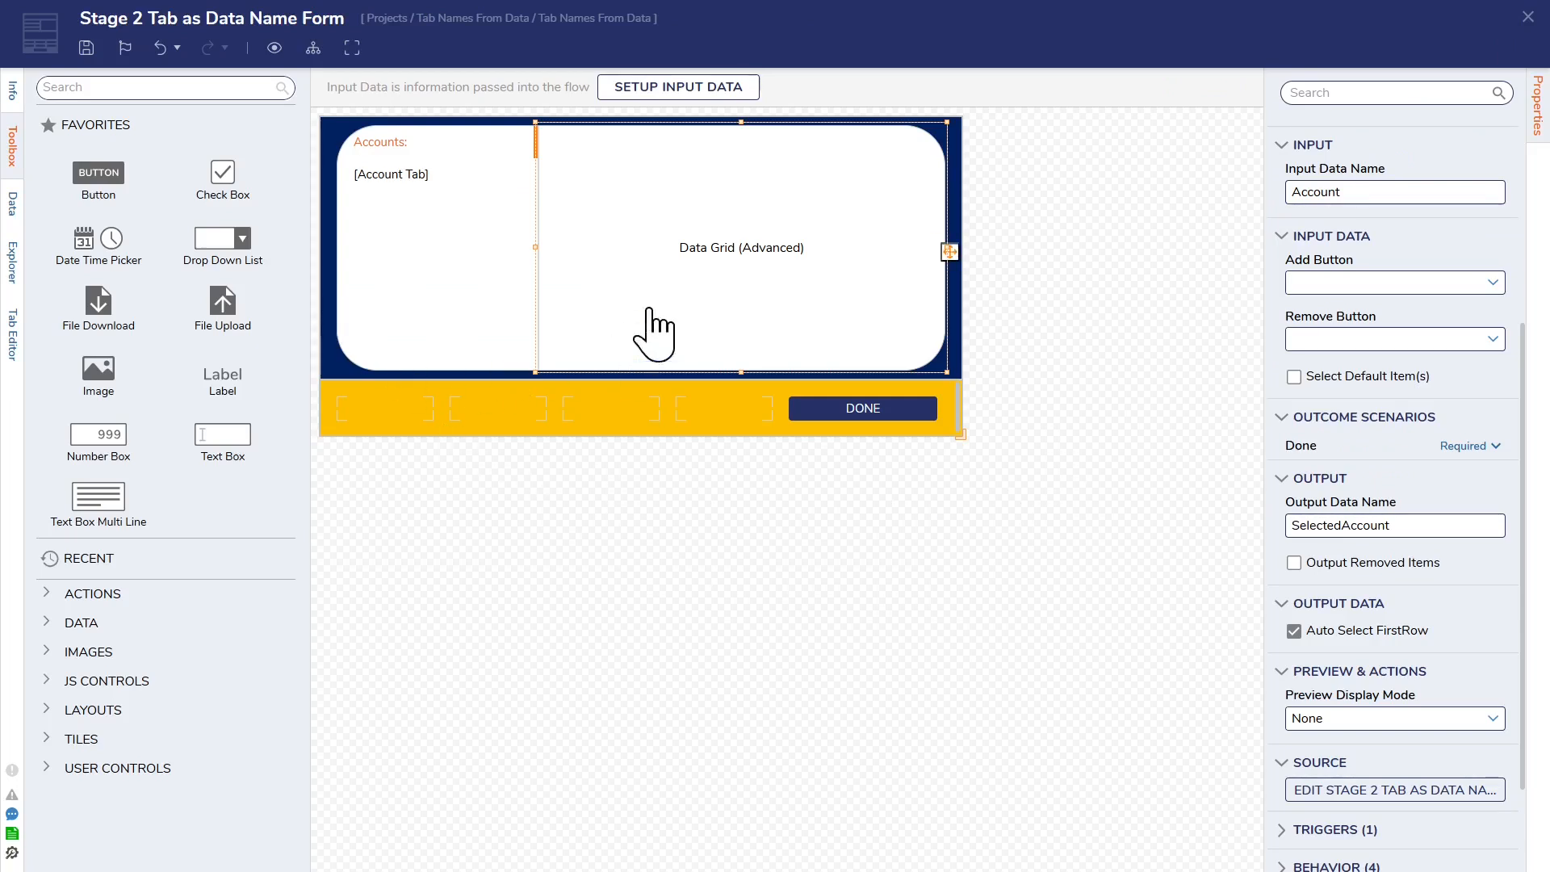
scroll(1465, 440, "up", 4)
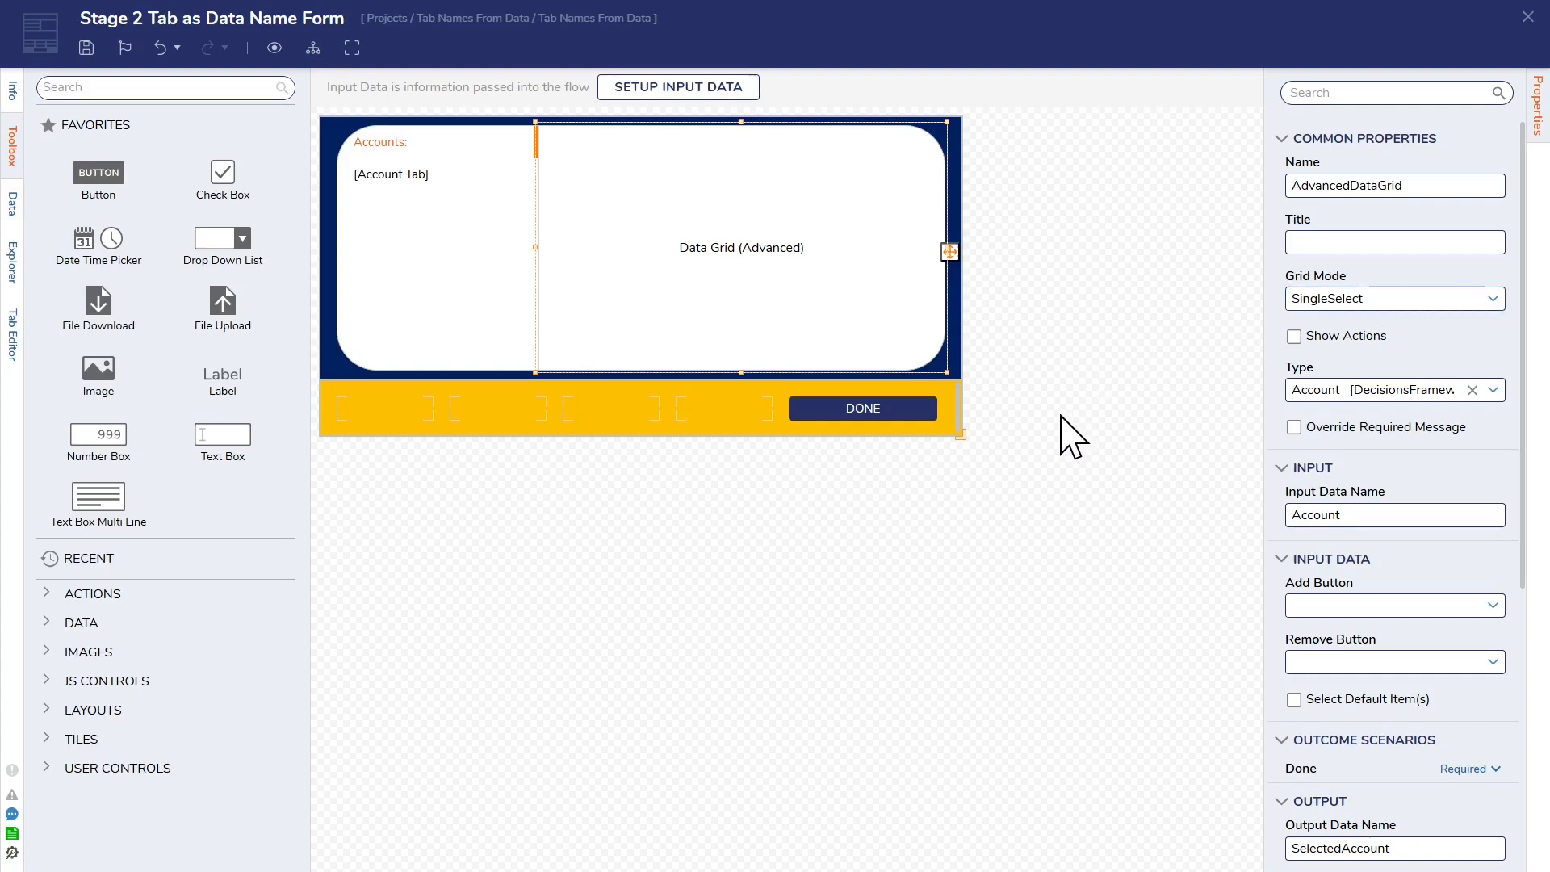
Step: Examine the Account Tab's First Name value label and the form's own properties, and close the form designer
left_click(427, 128)
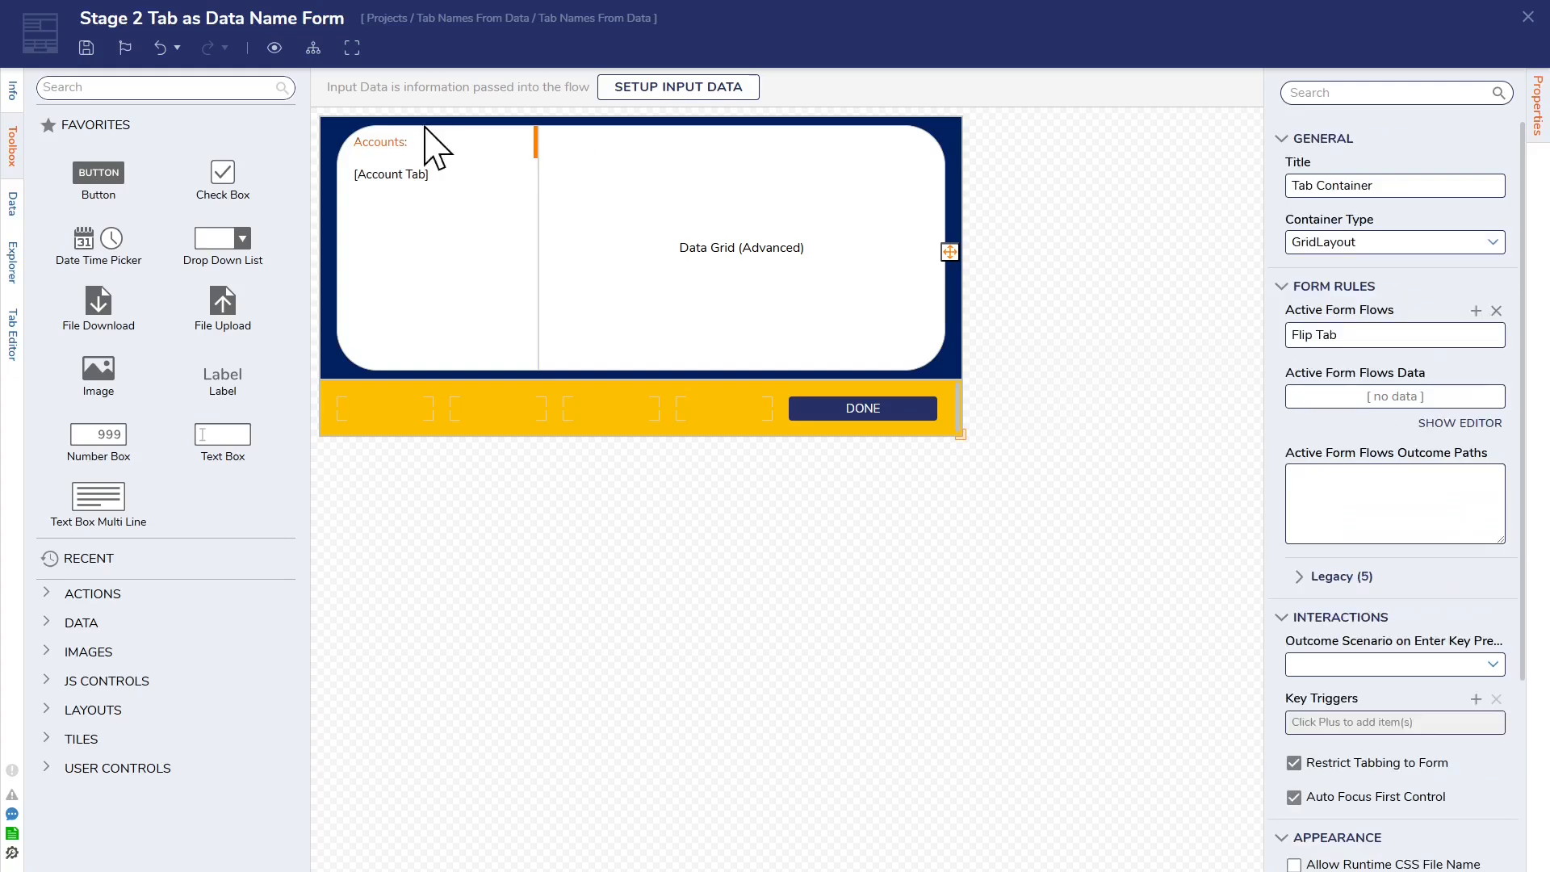
left_click(440, 184)
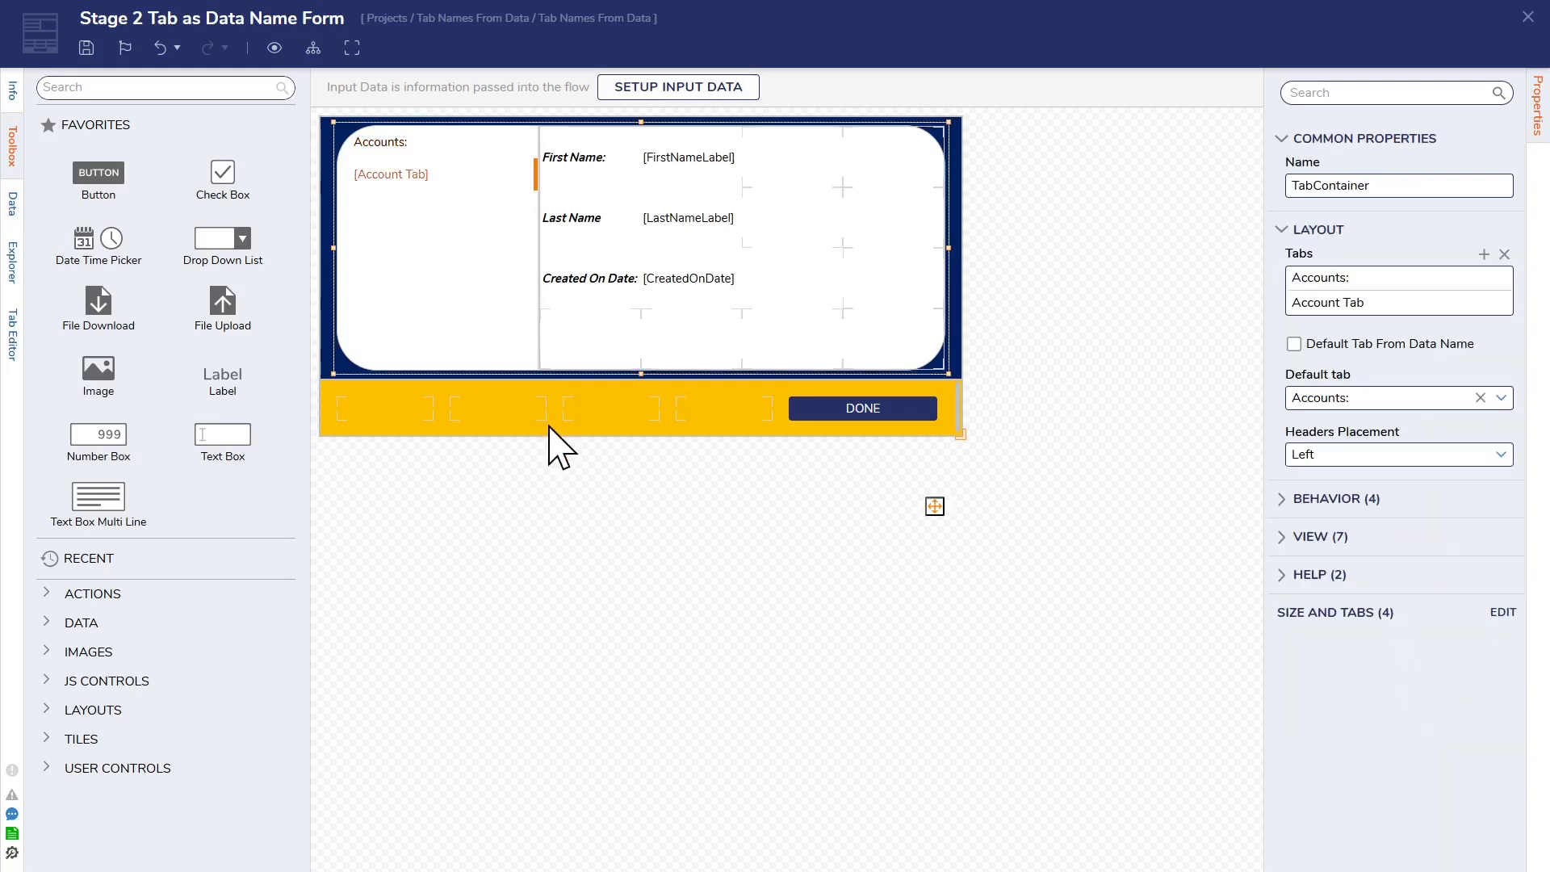
left_click(699, 162)
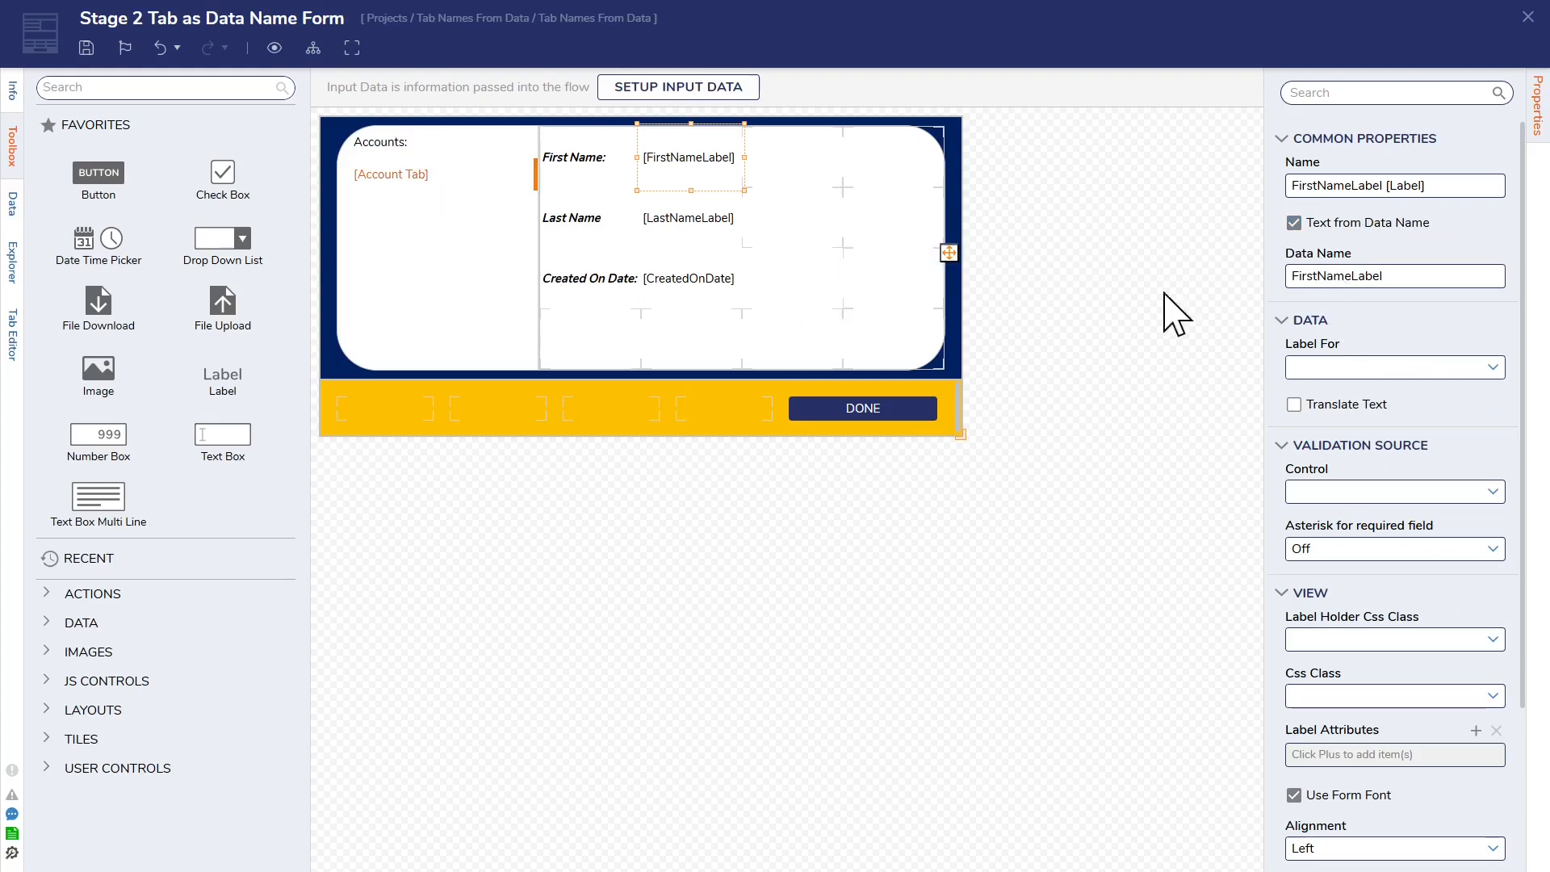
left_click(690, 424)
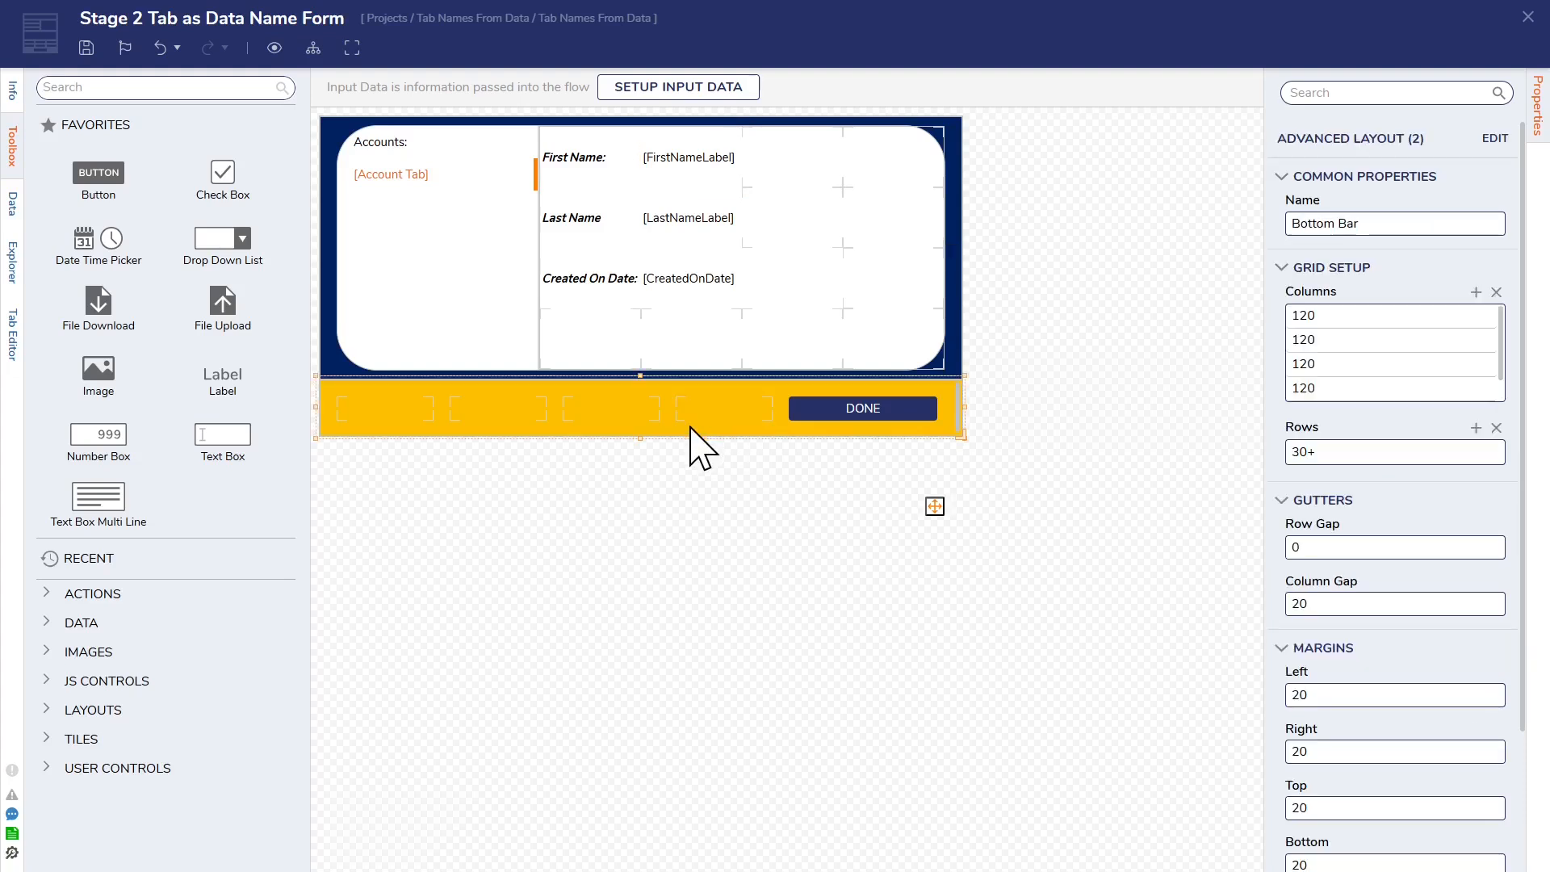
left_click(1173, 414)
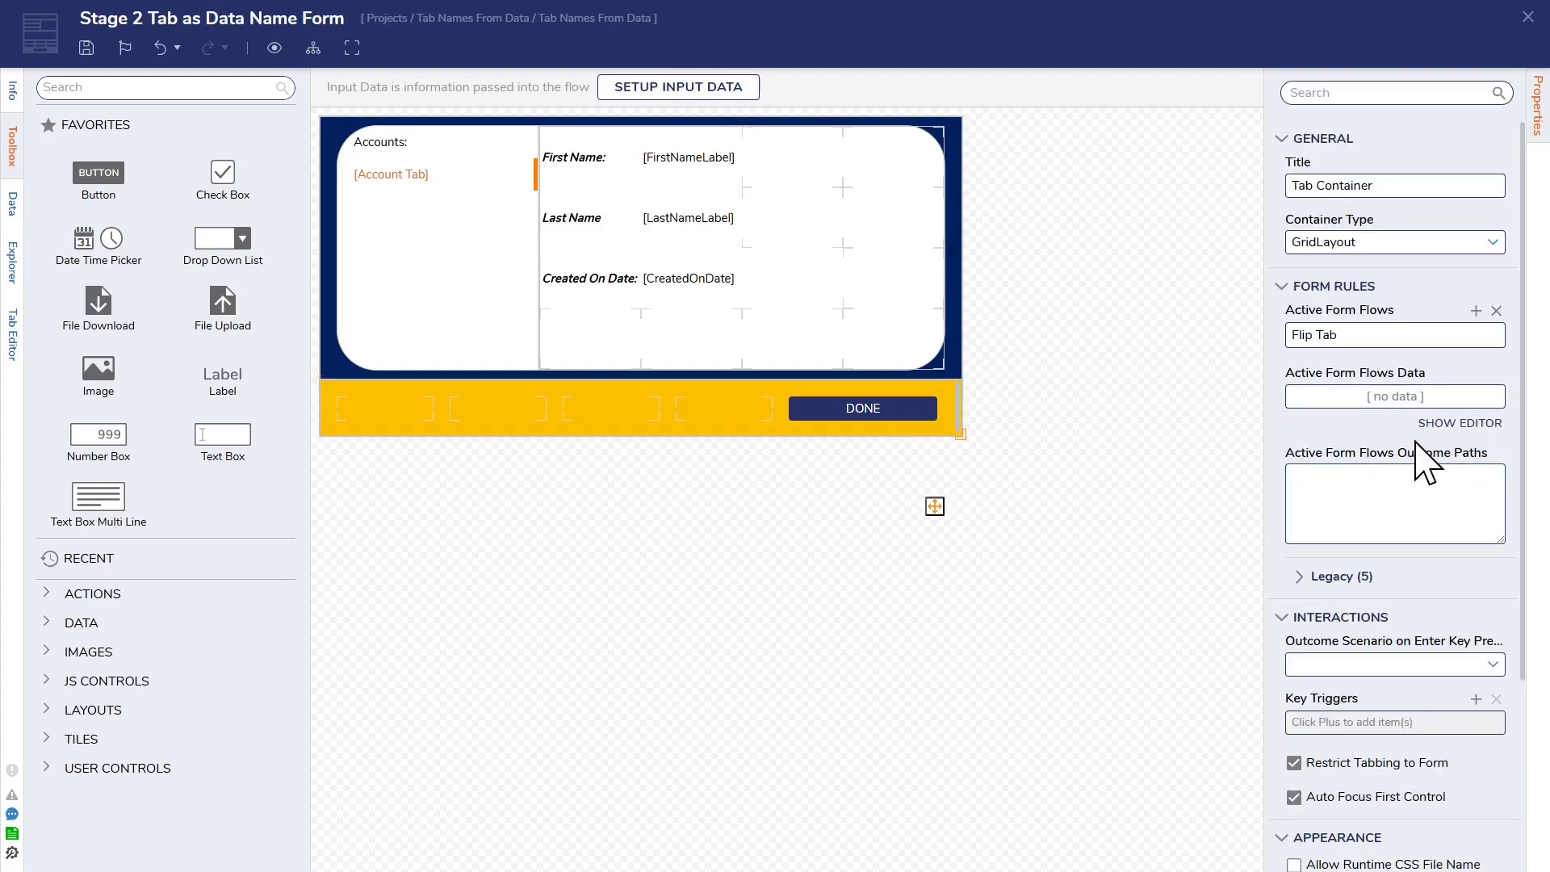
scroll(1325, 450, "down", 3)
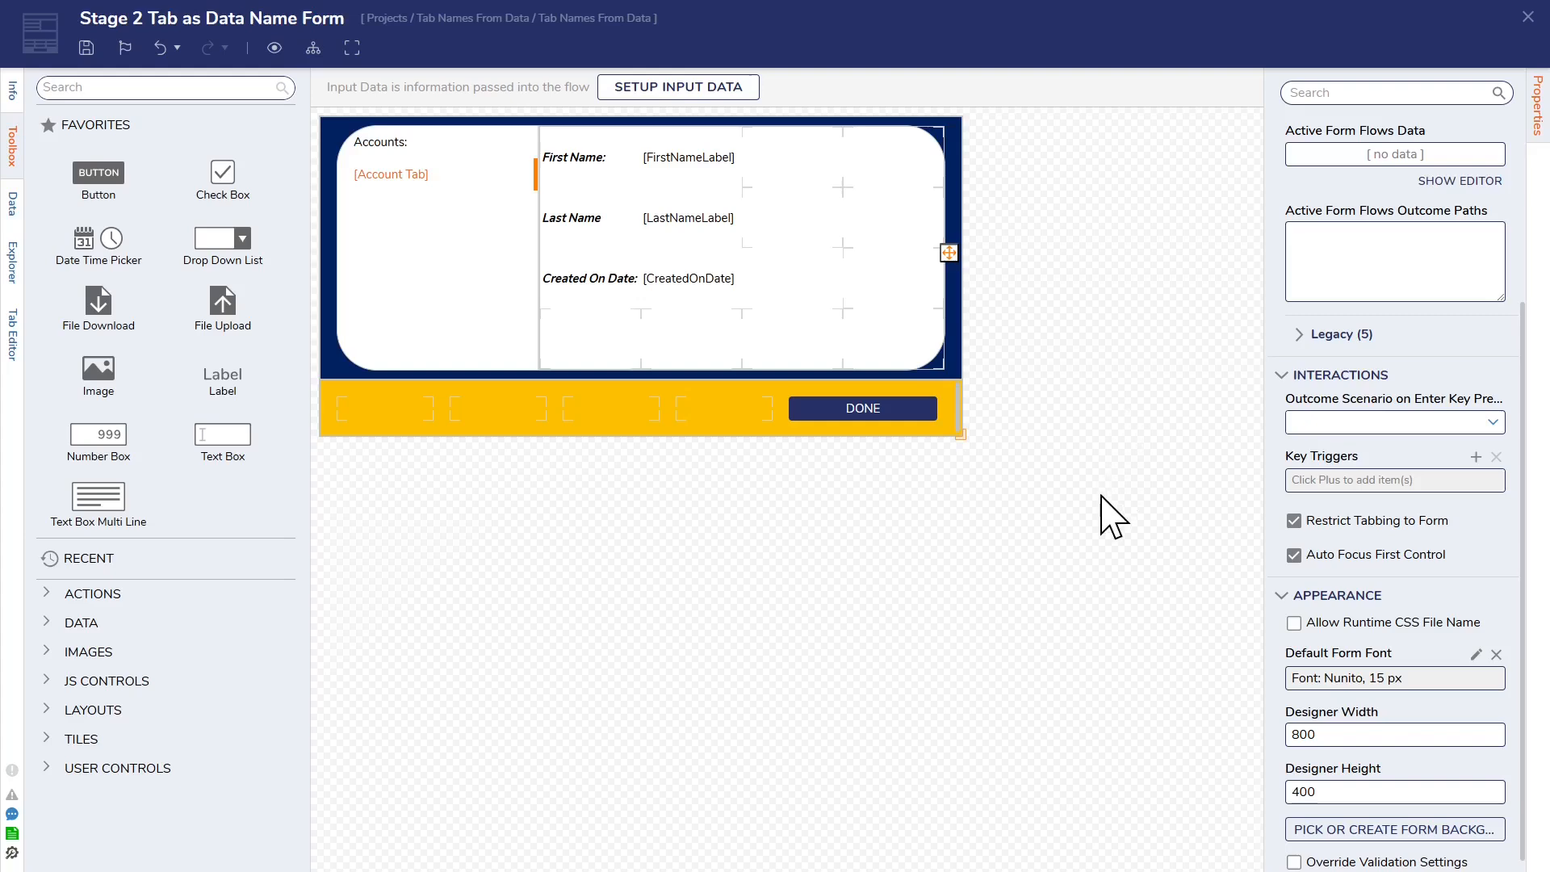
scroll(1350, 505, "down", 1)
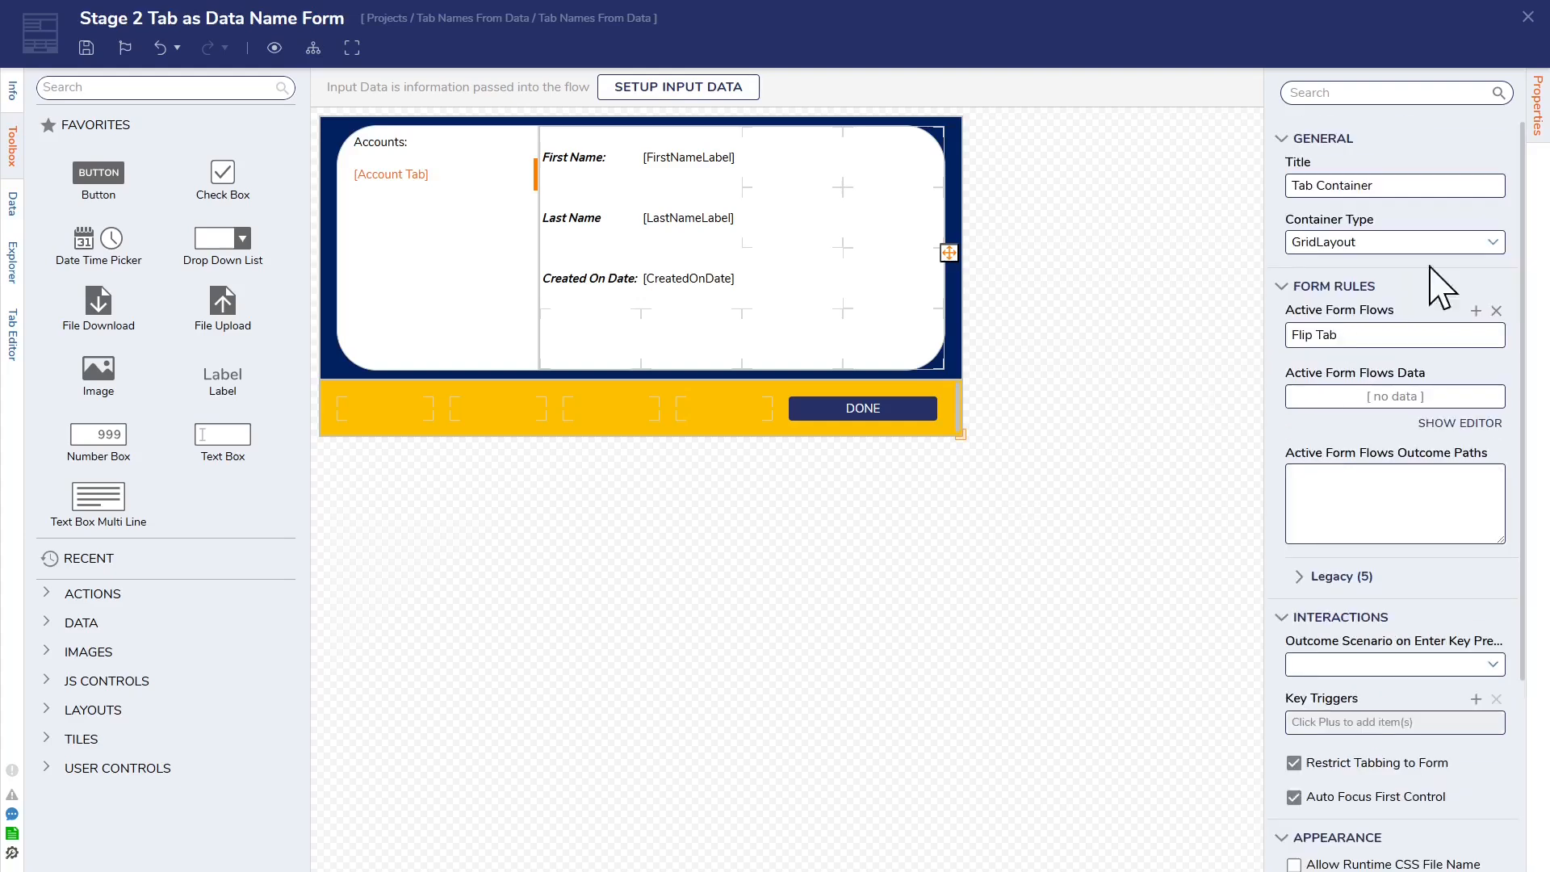
left_click(1528, 17)
left_click(898, 527)
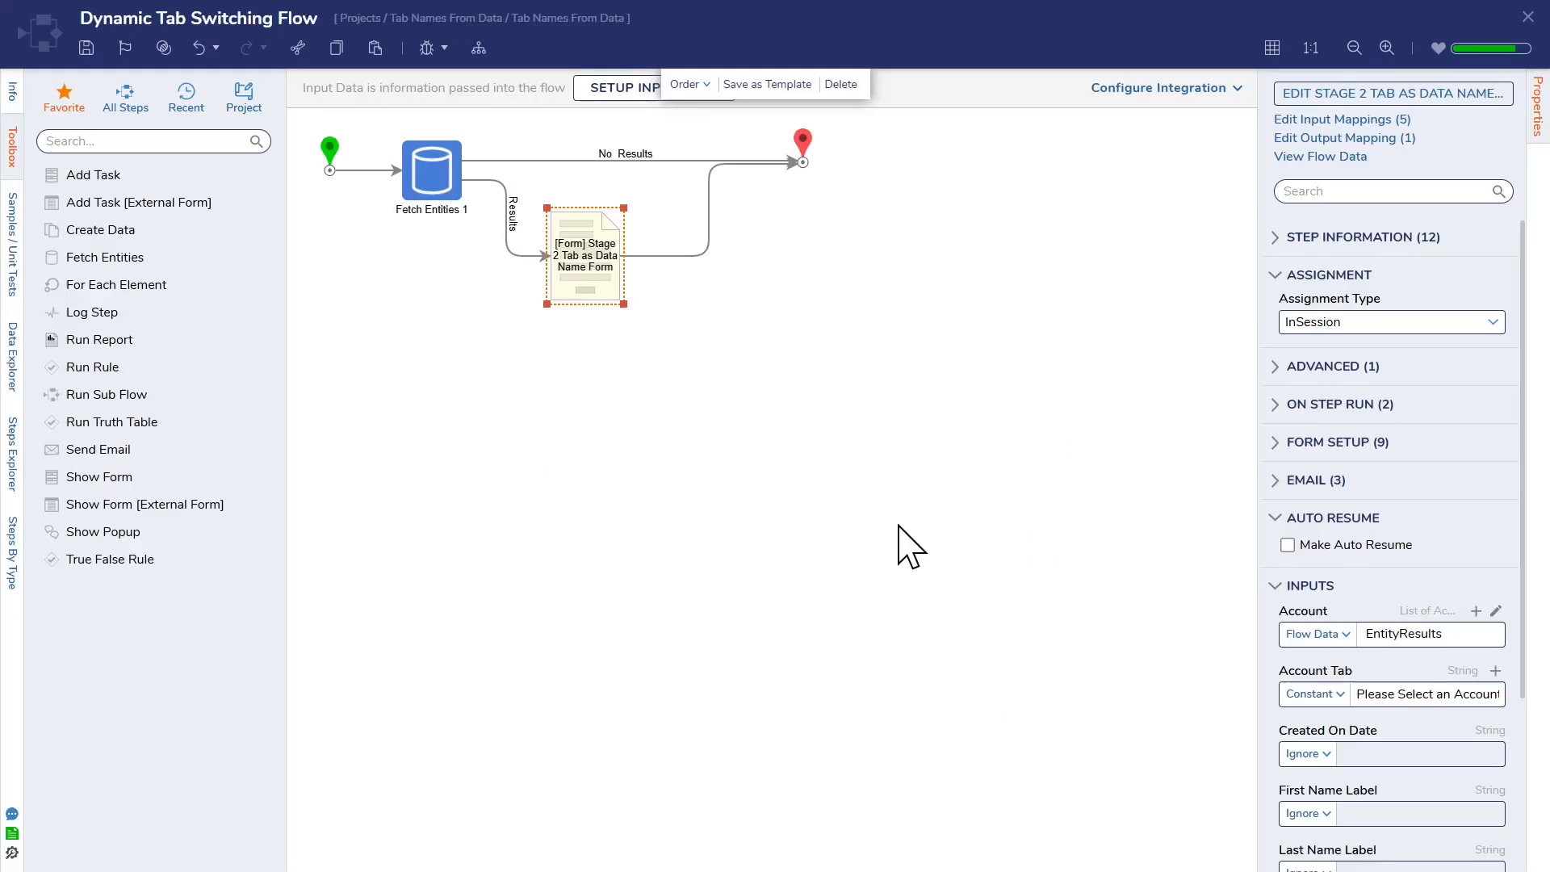
Step: Start debugging the Dynamic Tab Switching Flow and examine the Fetch Entities step's input/output data
left_click(428, 56)
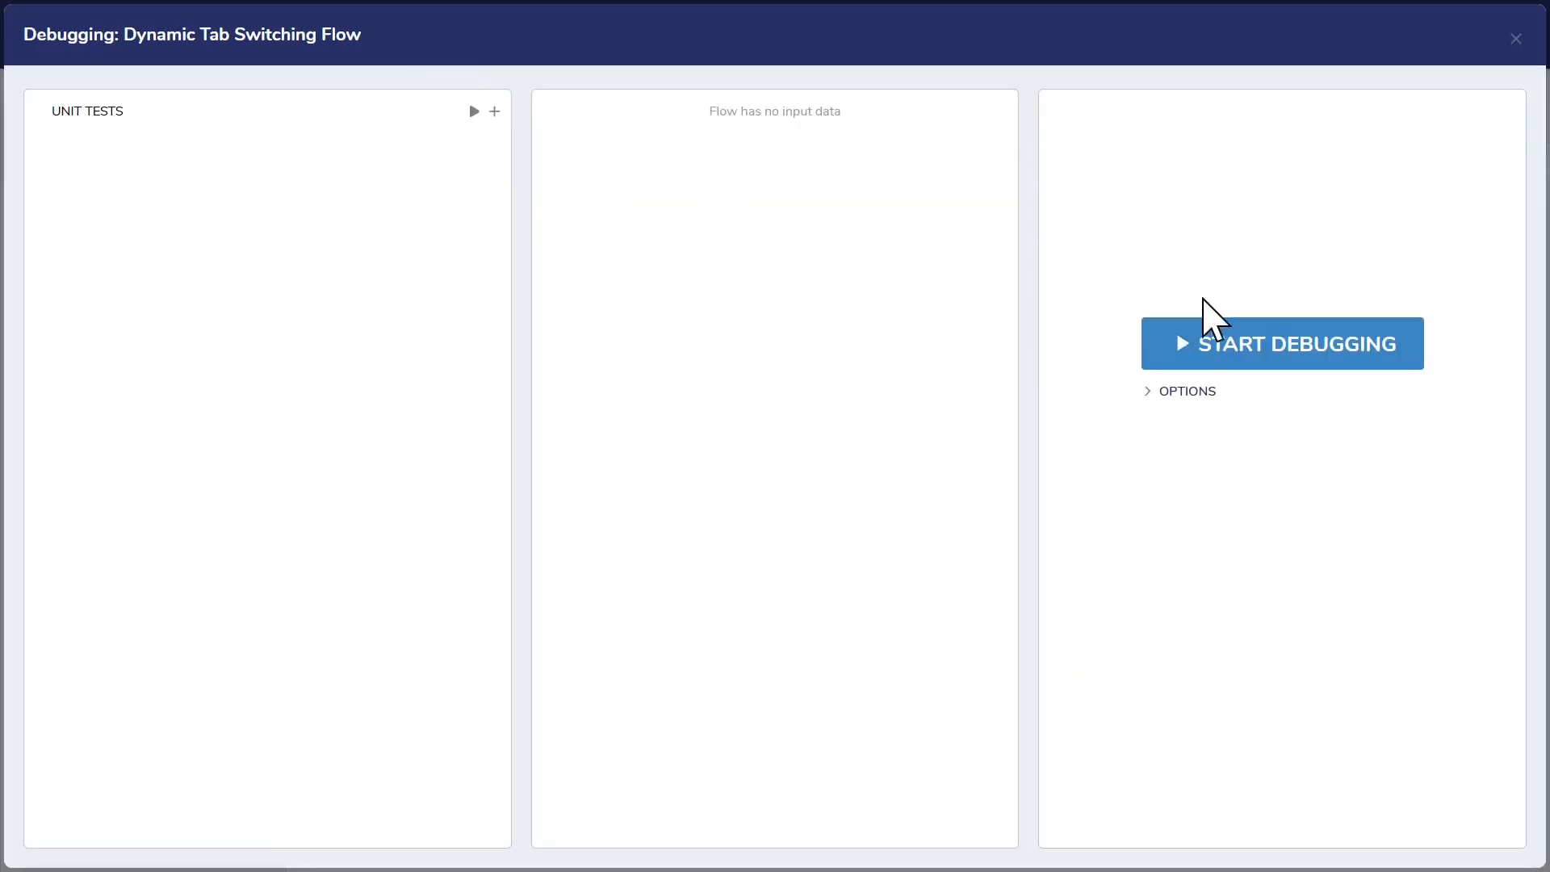
left_click(1272, 354)
left_click(556, 161)
left_click(750, 194)
left_click(877, 218)
scroll(864, 460, "down", 10)
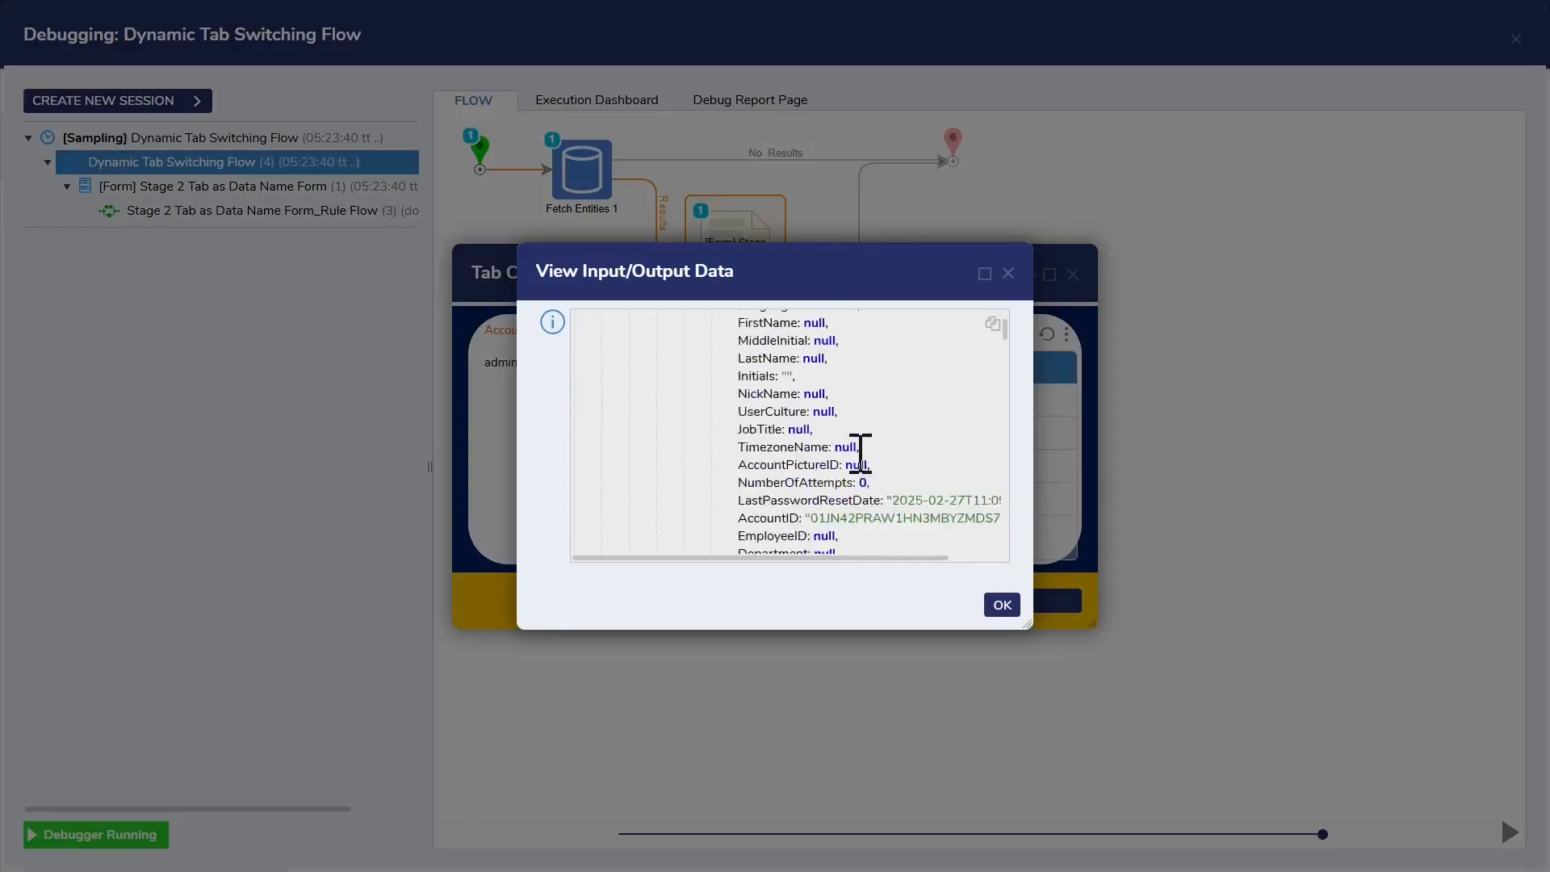
scroll(880, 456, "down", 4)
scroll(896, 448, "up", 1)
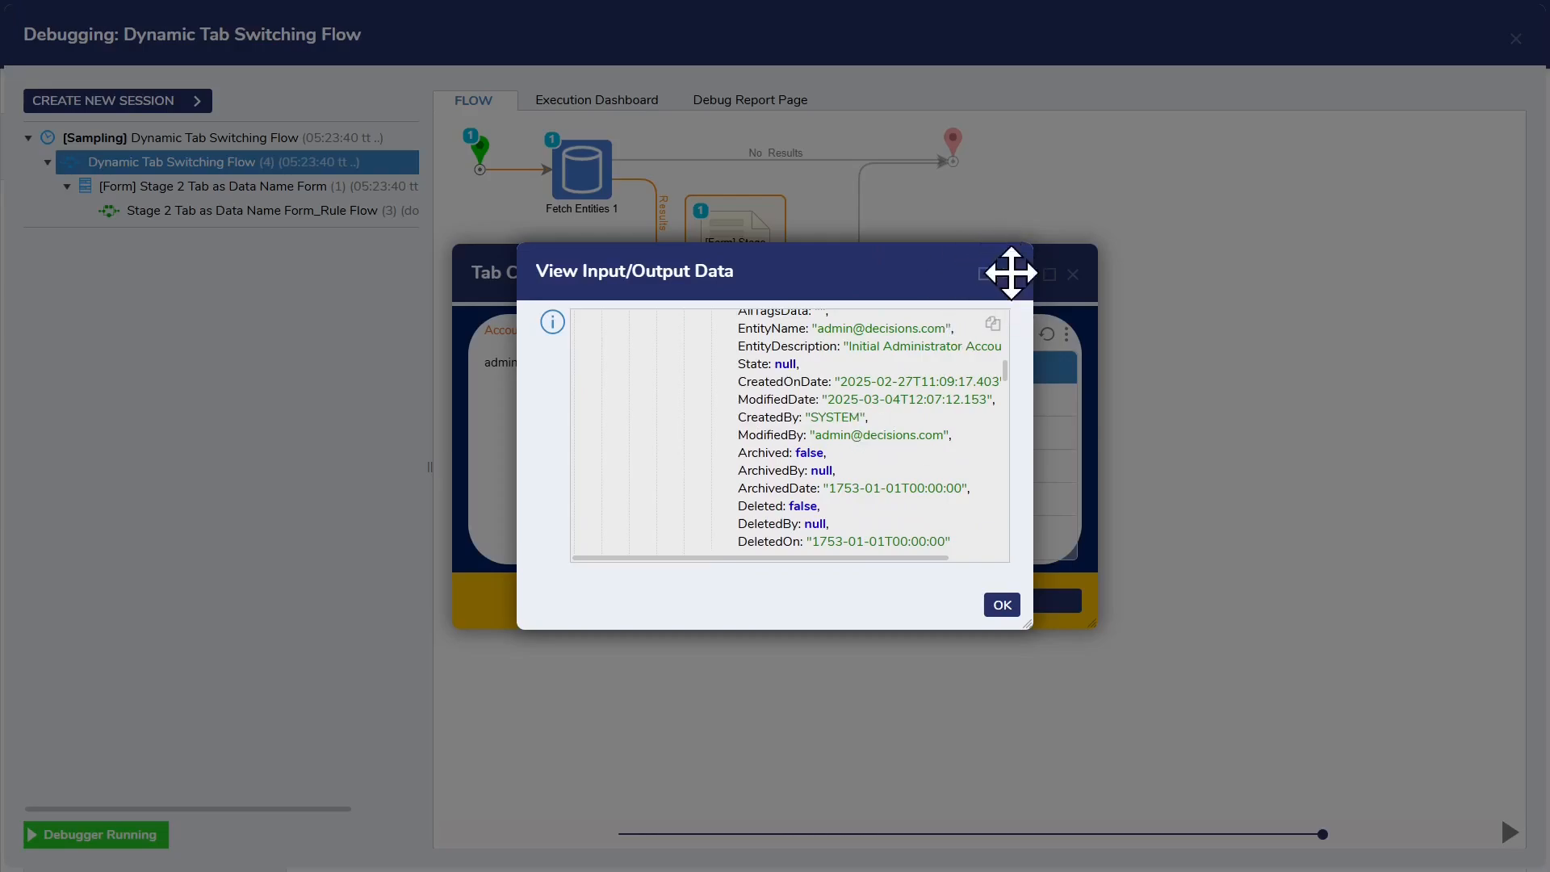
left_click(1008, 273)
Step: Examine the input data passed into the Stage 2 Tab as Data Name Form step in the debugger
left_click(737, 235)
mouse_move(937, 284)
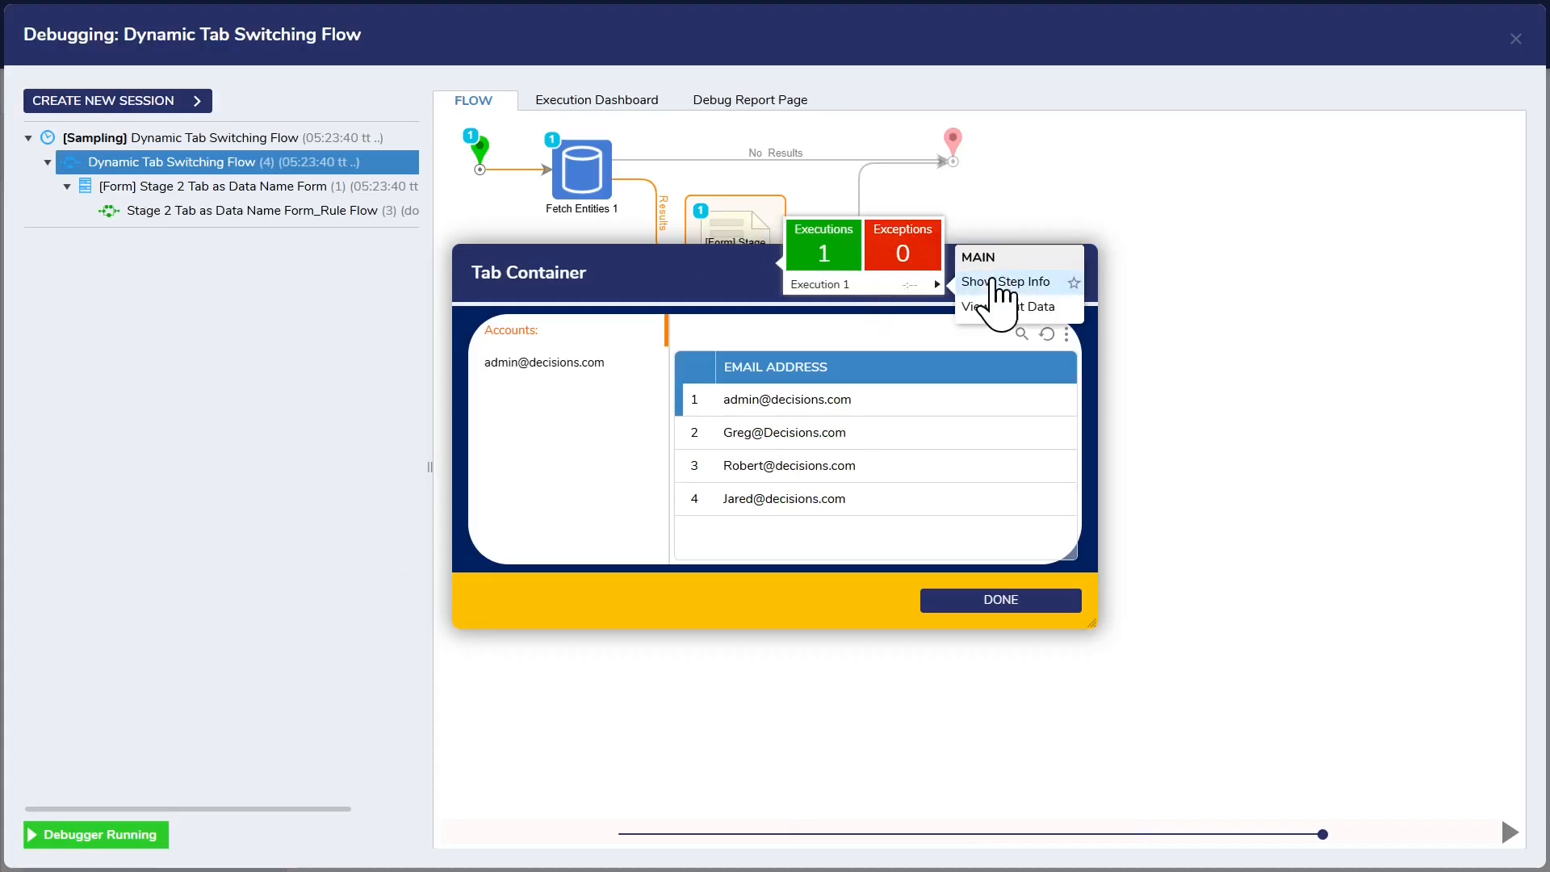
left_click(1001, 307)
scroll(986, 409, "down", 15)
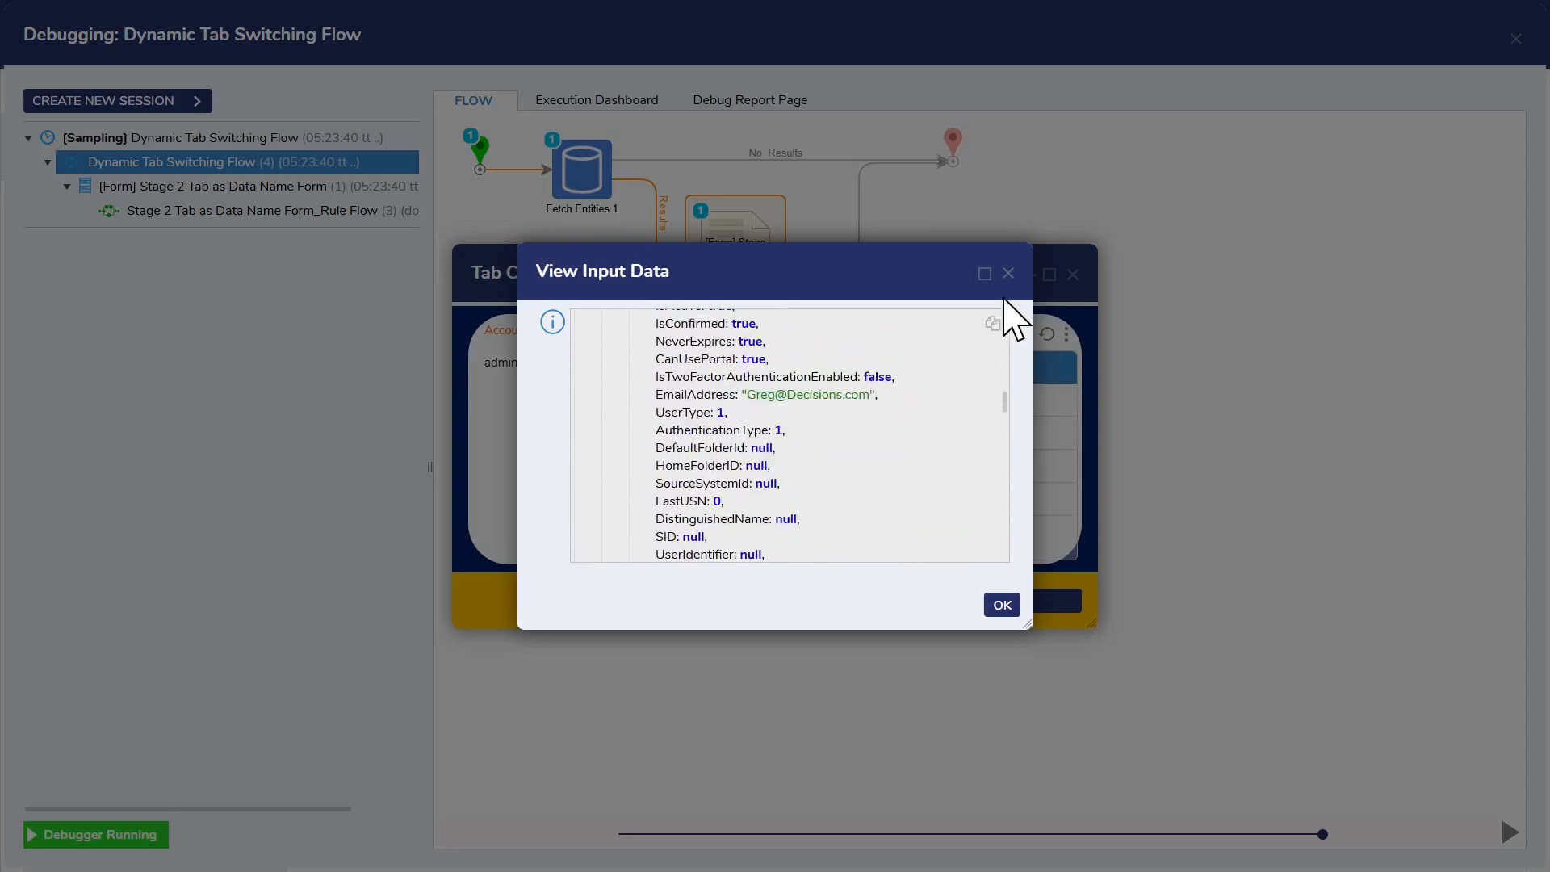
left_click(1008, 272)
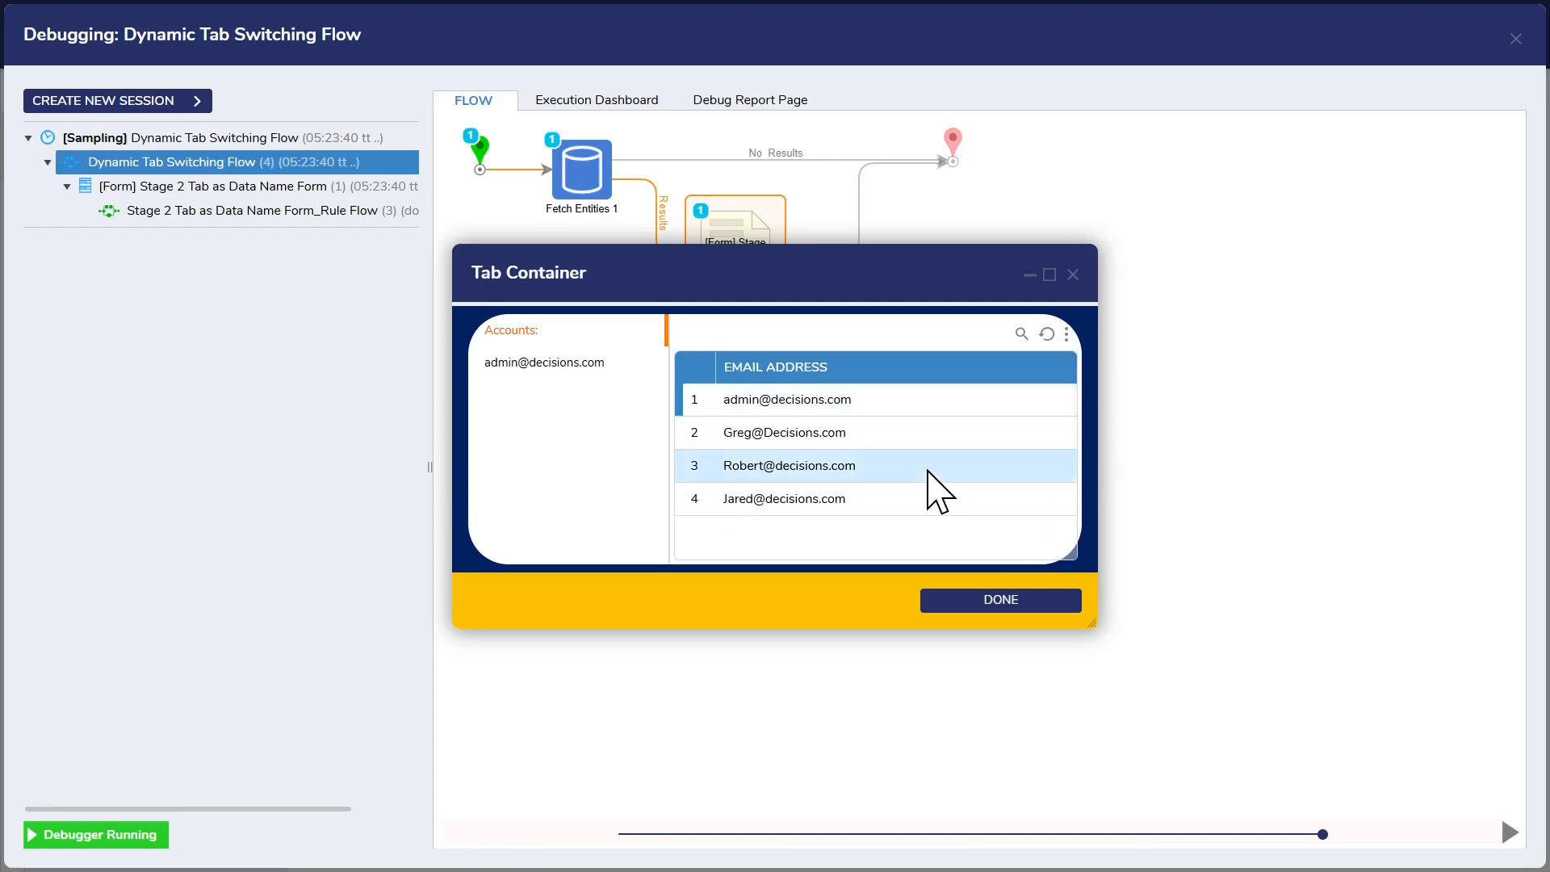
Step: Select the third account in the running form and open the latest form rule flow run, moving the form clear of the diagram
left_click(936, 484)
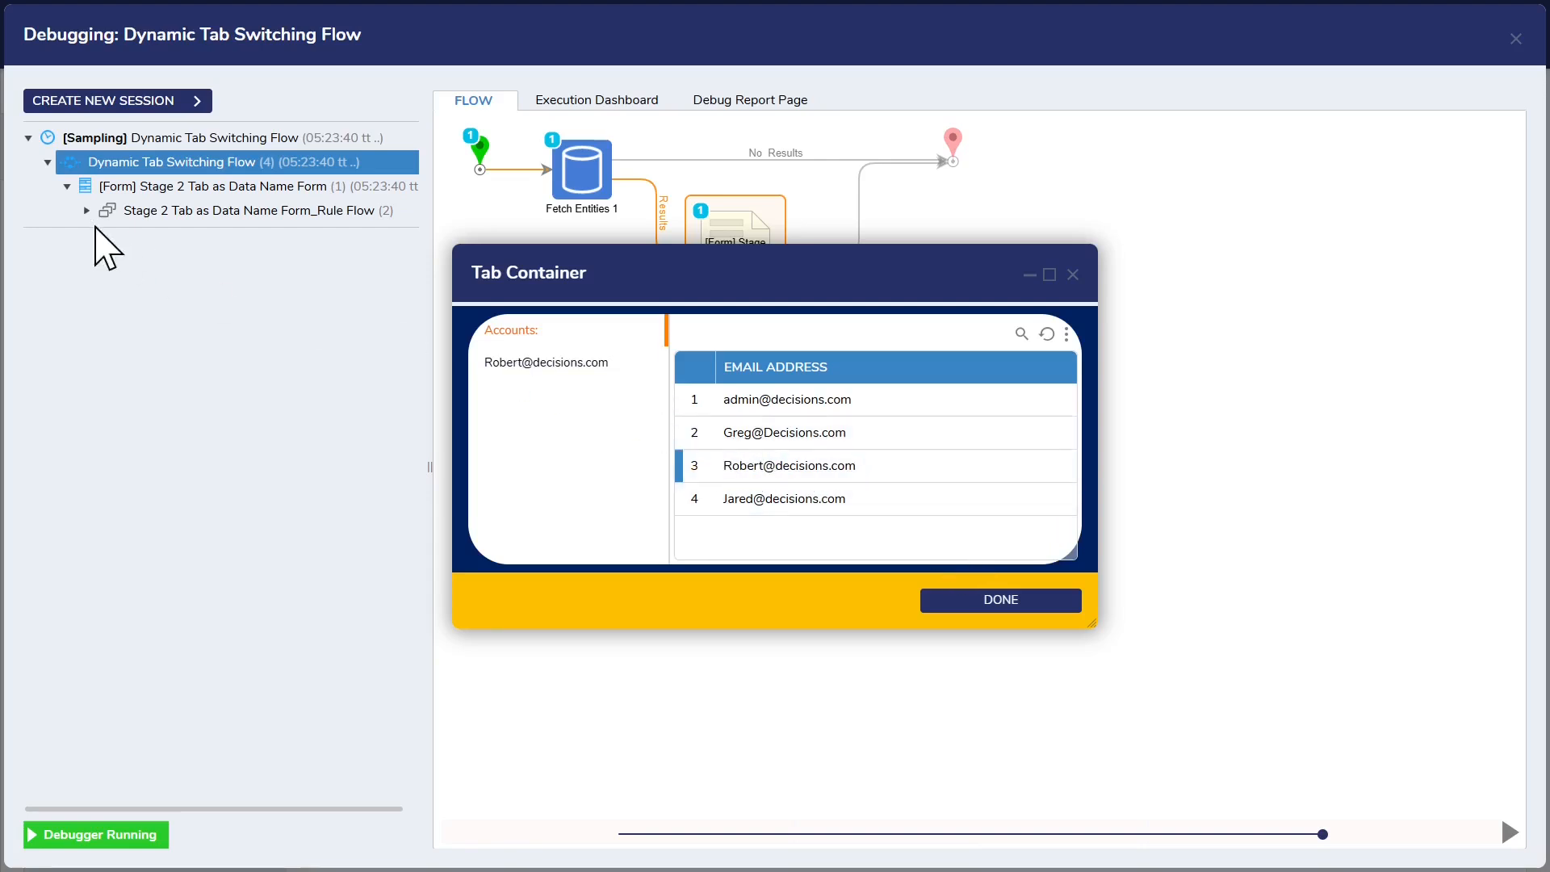
left_click(88, 211)
left_click(227, 259)
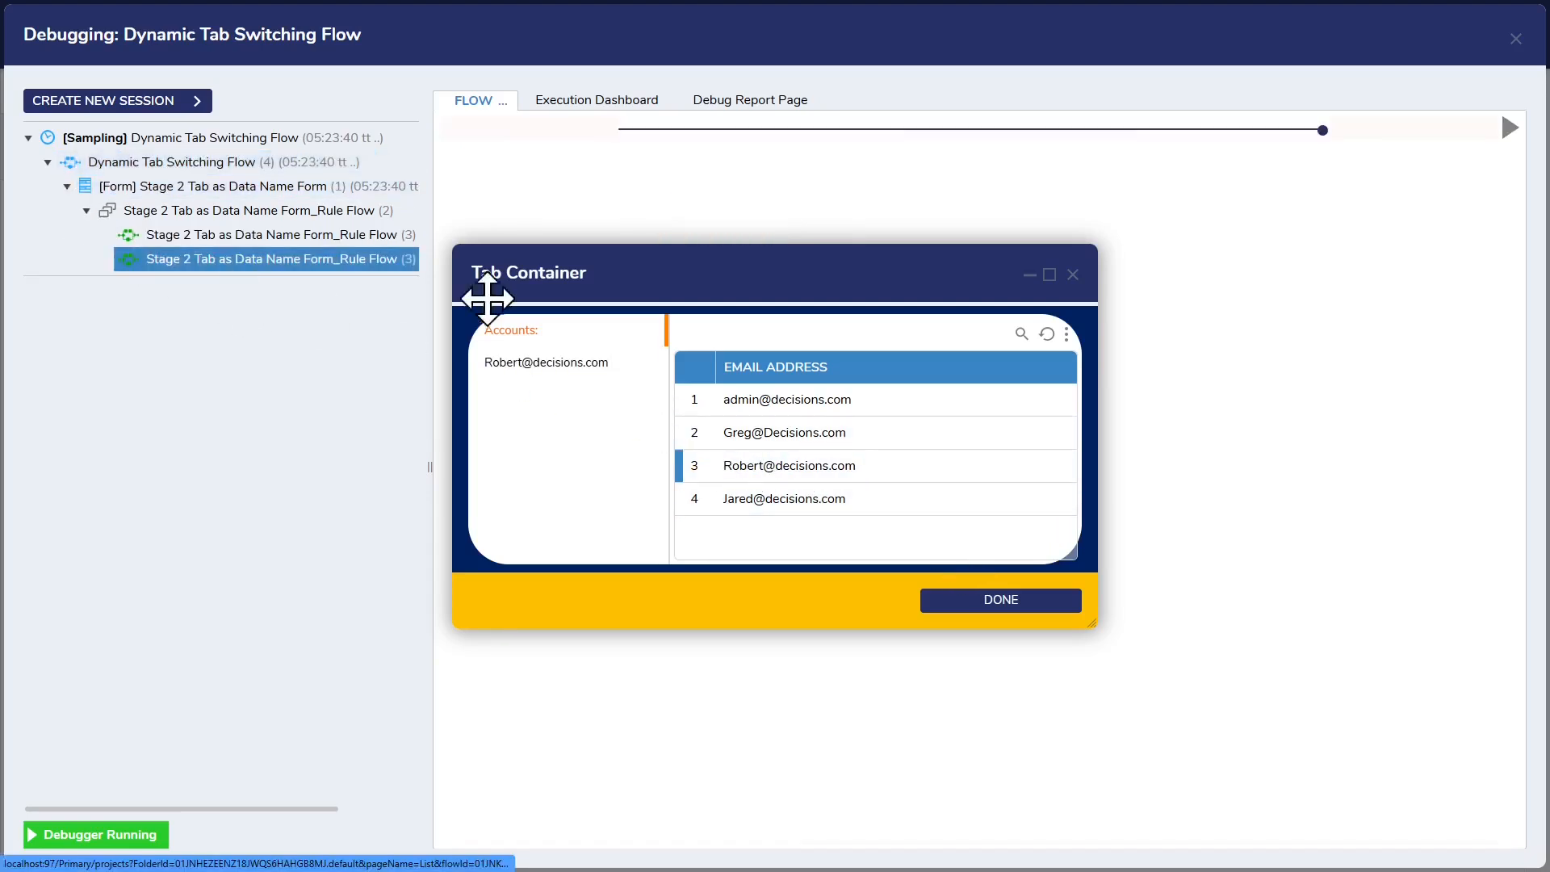
left_click_drag(564, 284, 800, 432)
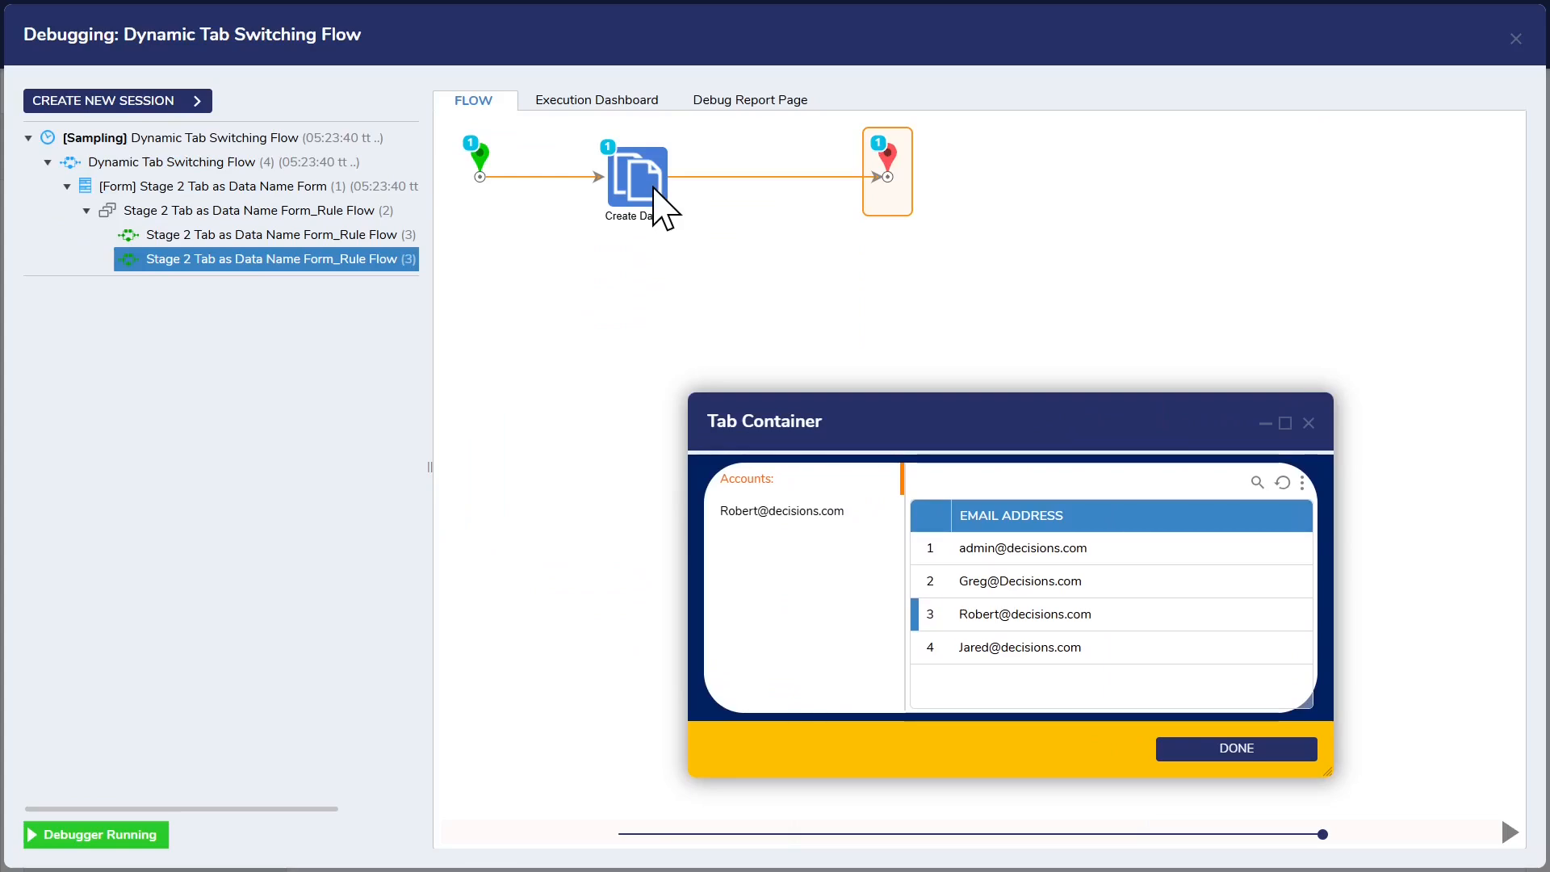
Step: Examine the Create Data step's input/output data for the latest rule flow run
left_click(662, 204)
left_click(834, 205)
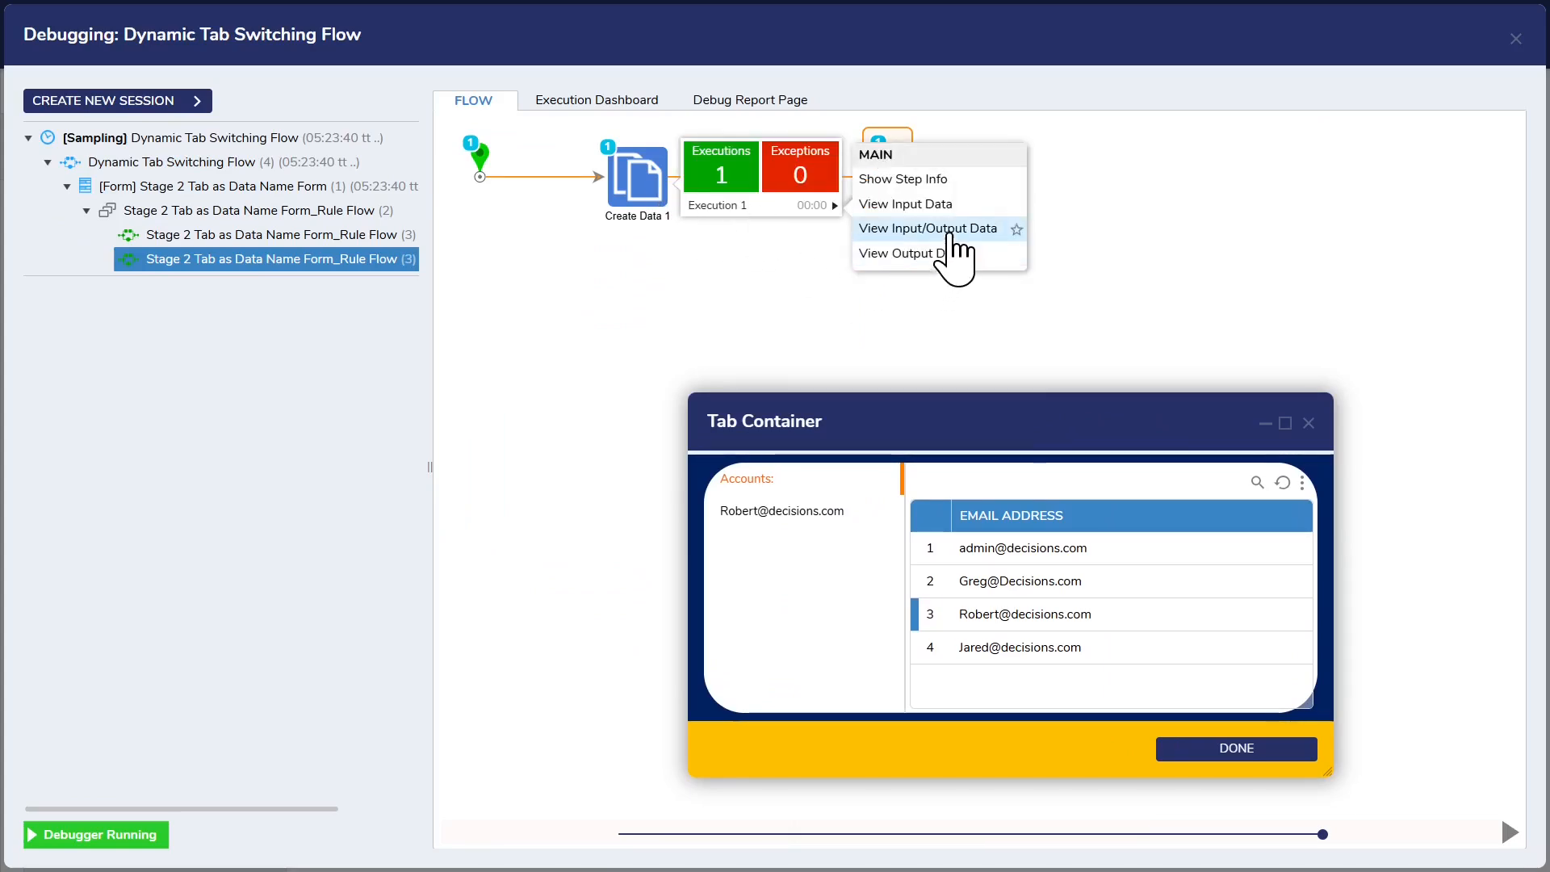
left_click(953, 231)
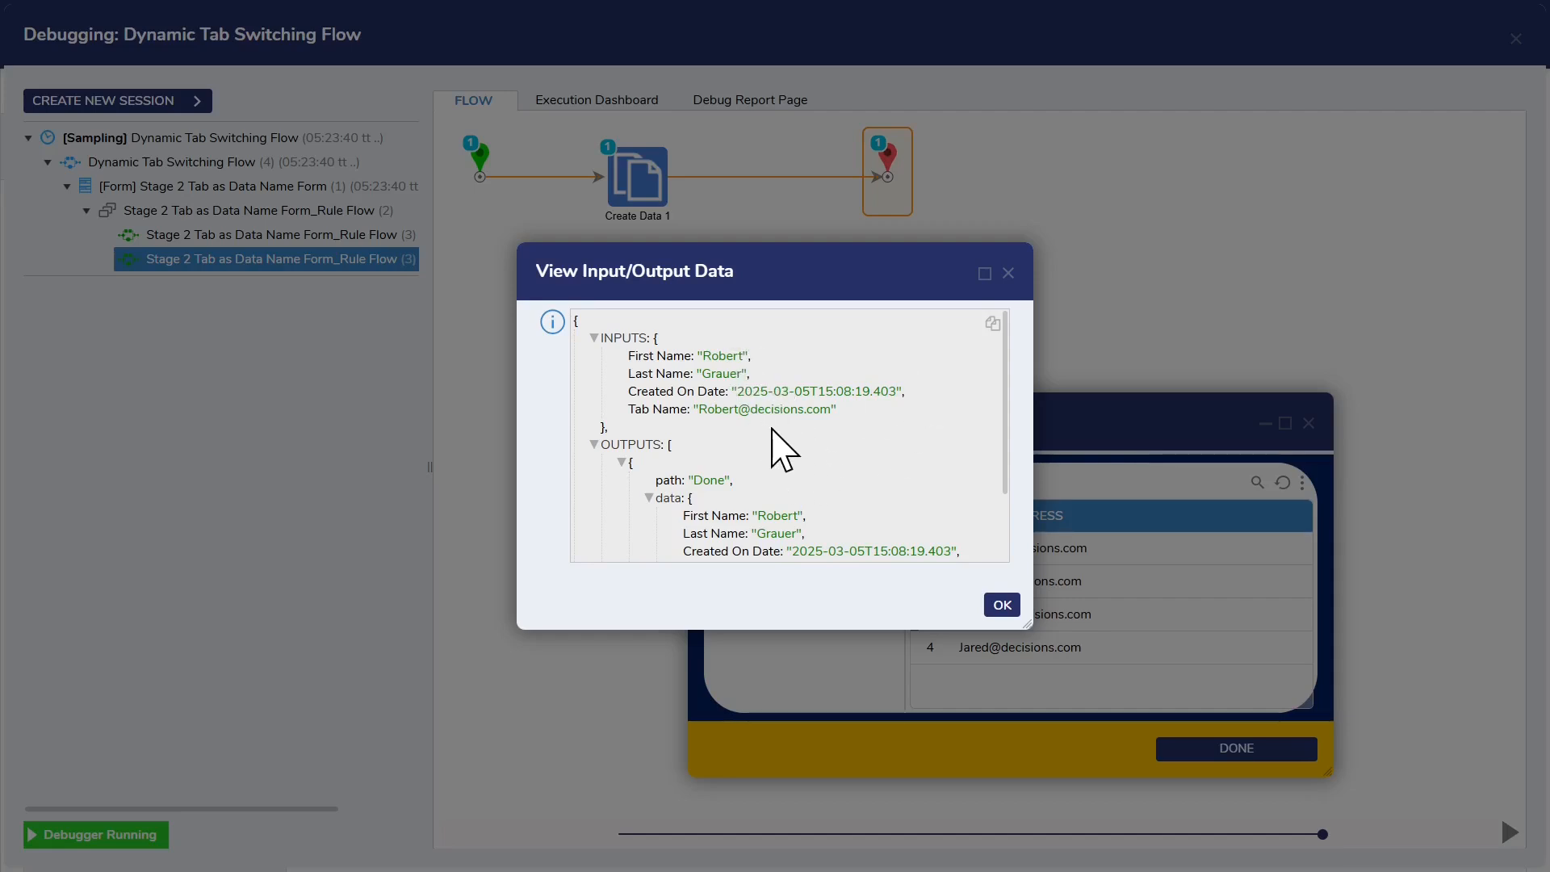
scroll(782, 449, "down", 5)
left_click(1009, 273)
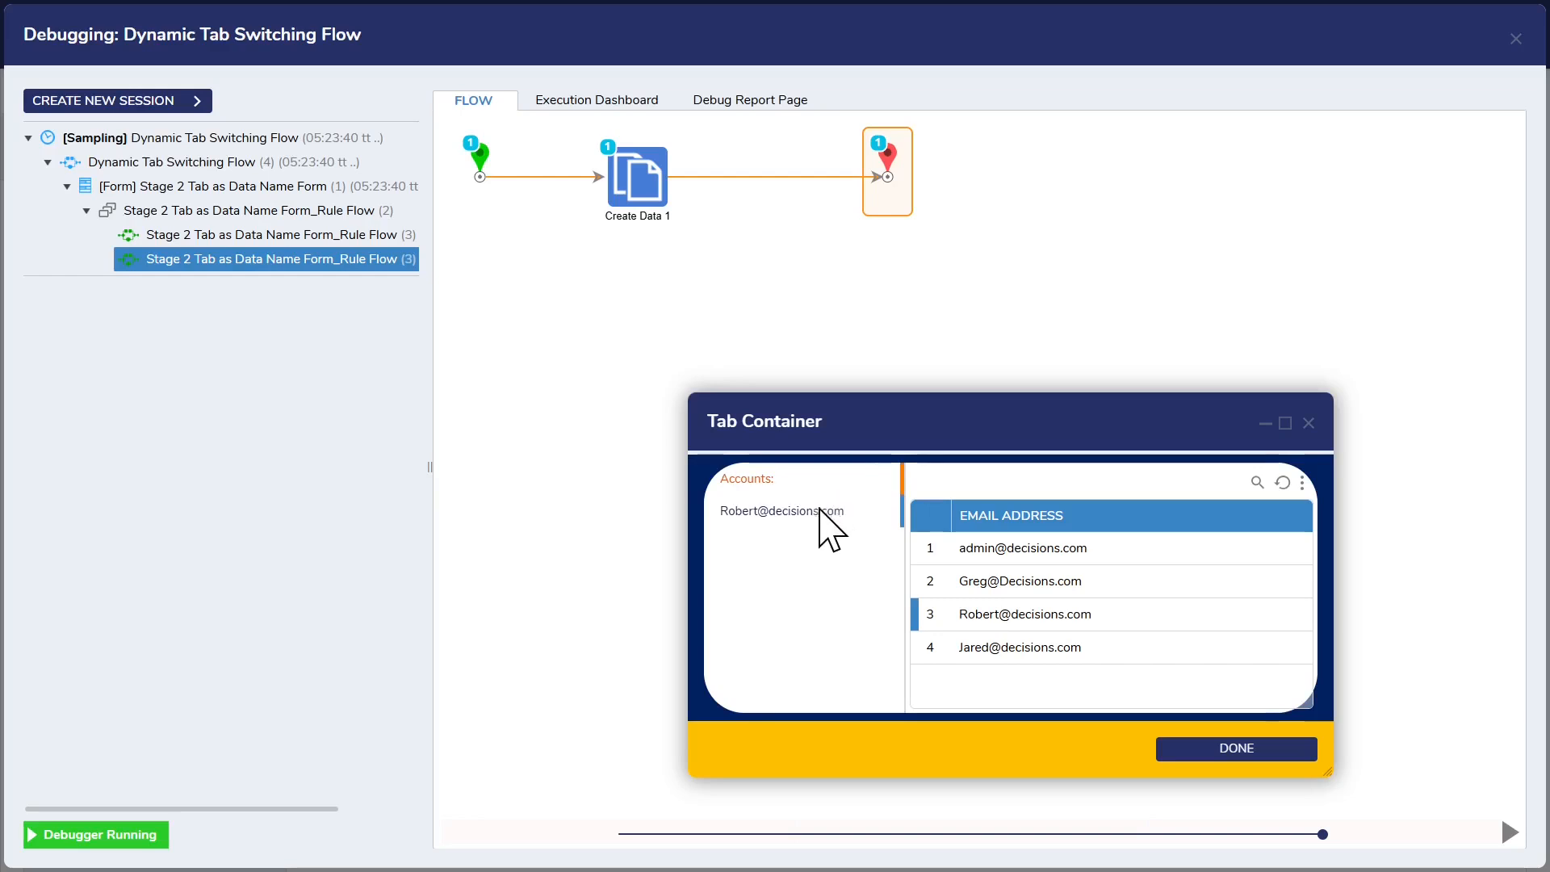
Step: Show the selected account's details tab in the running form, complete the form, and close the debugger
left_click(819, 510)
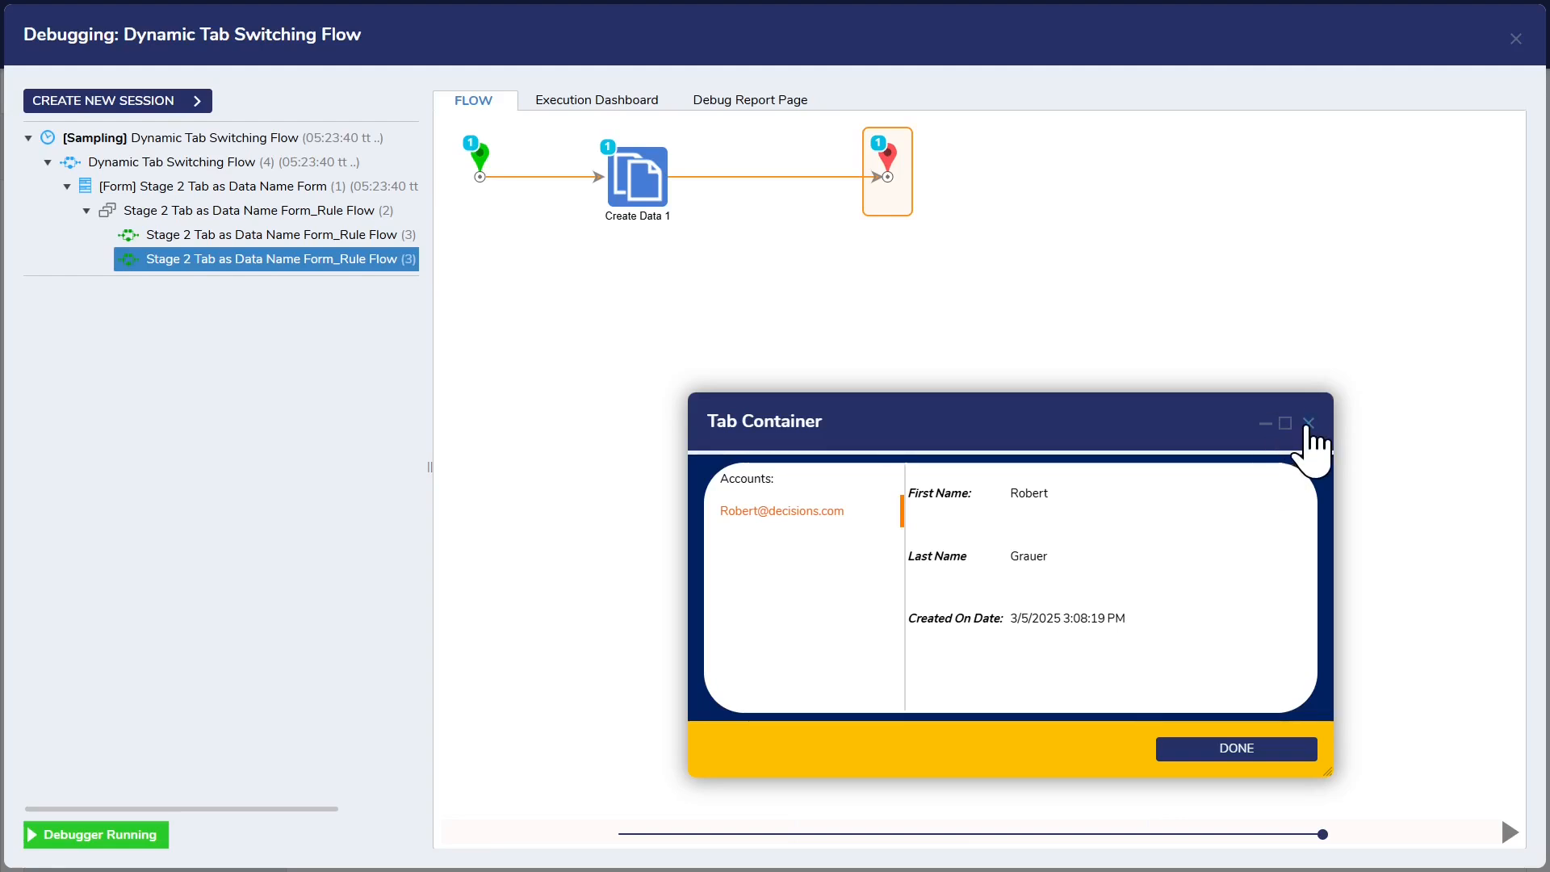
left_click(1235, 759)
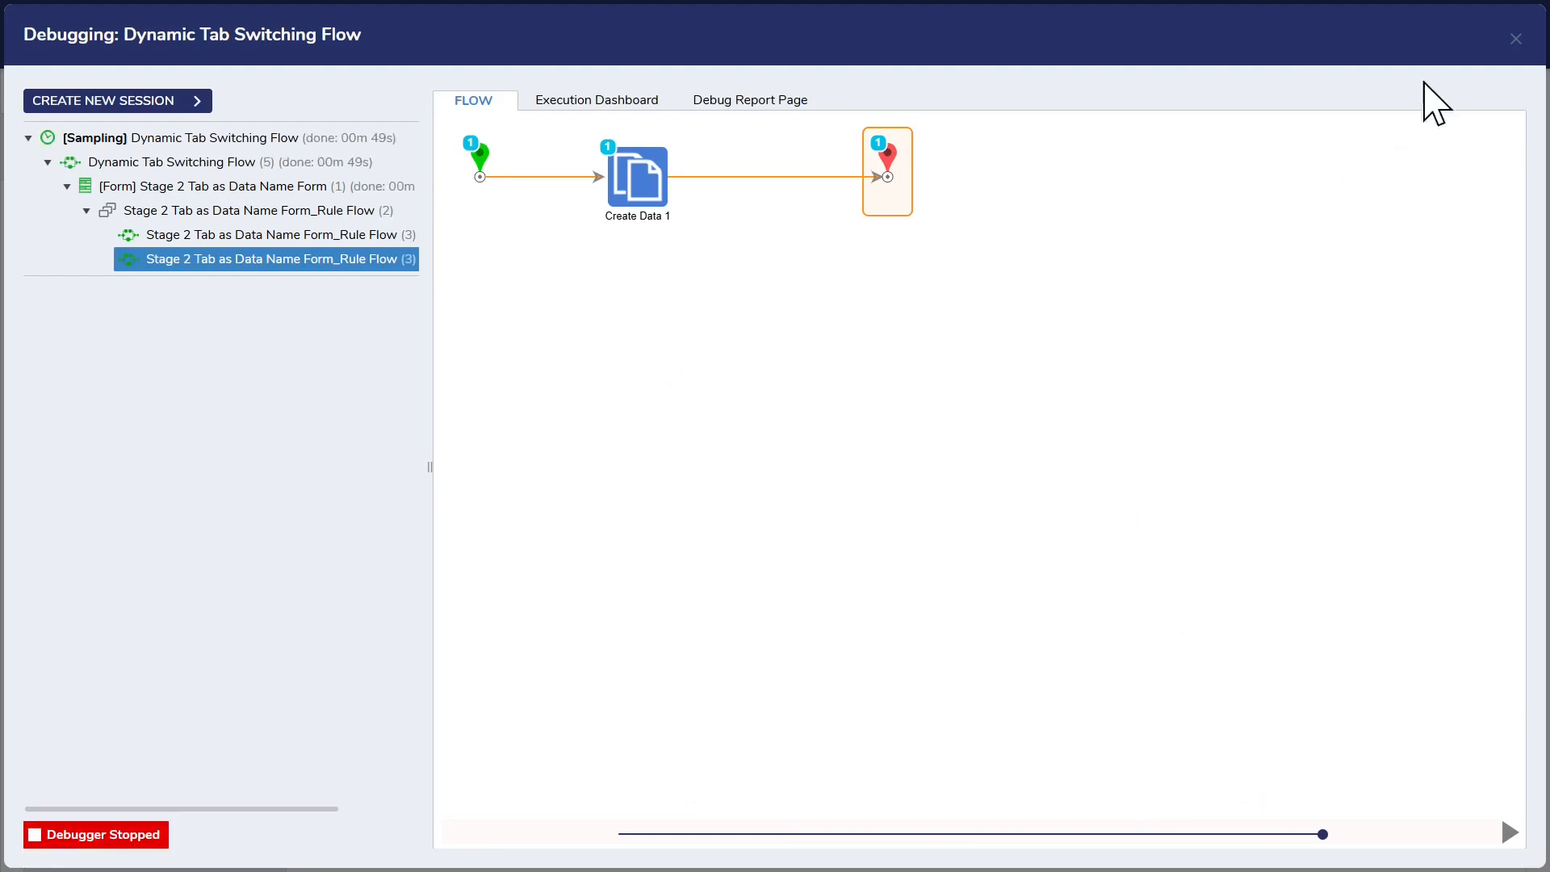
left_click(318, 142)
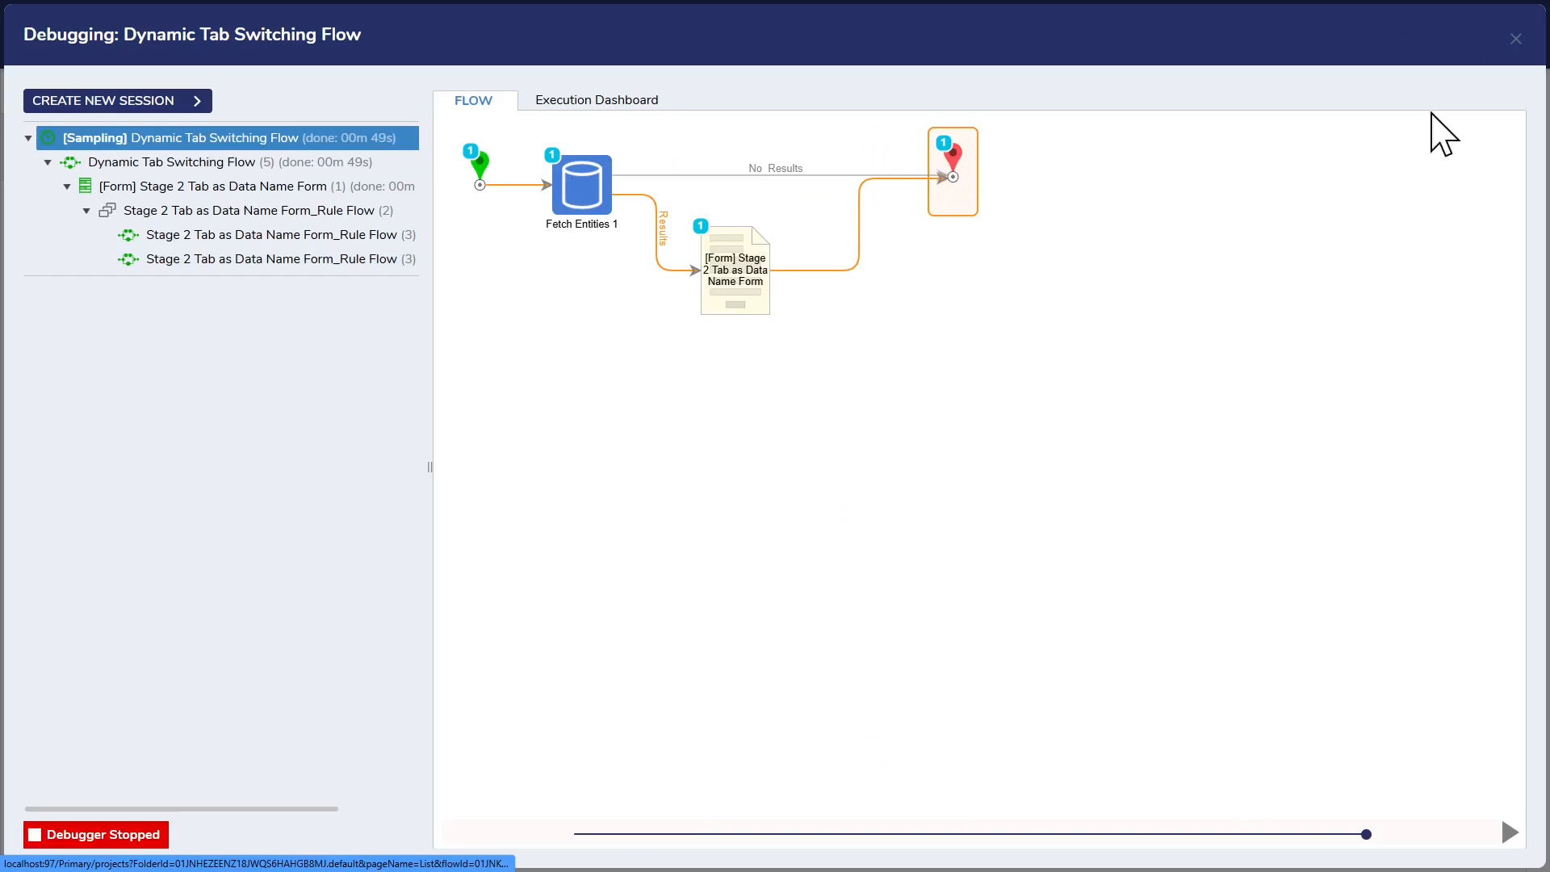
left_click(1515, 38)
Step: Reopen the Stage 2 Tab as Data Name Form and check the Account Tab's header and Data Name settings in the tab container
left_click(588, 260)
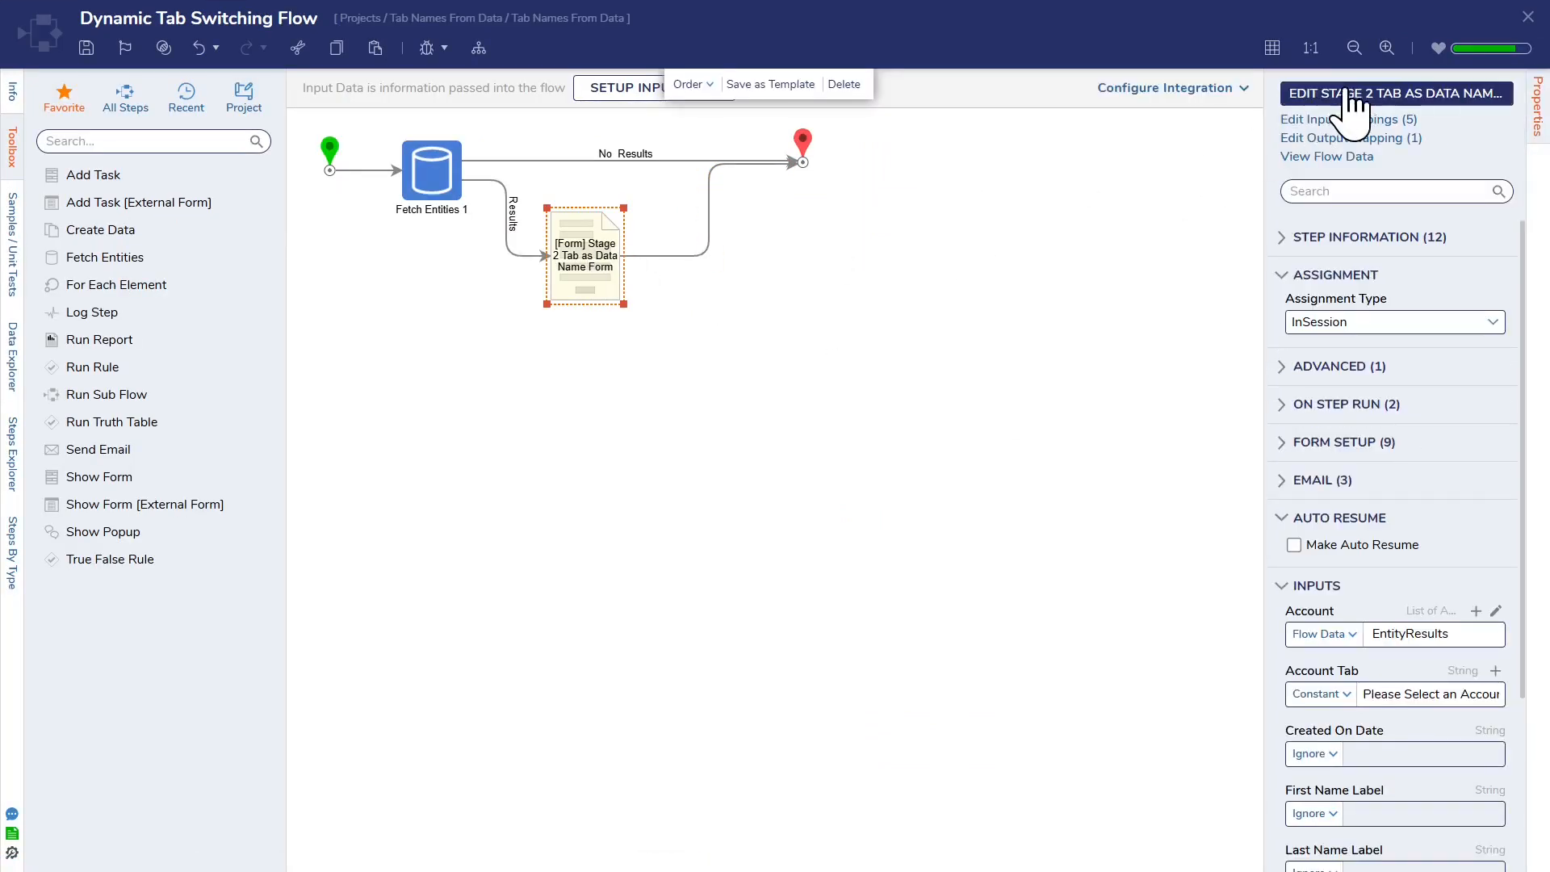
left_click(1316, 94)
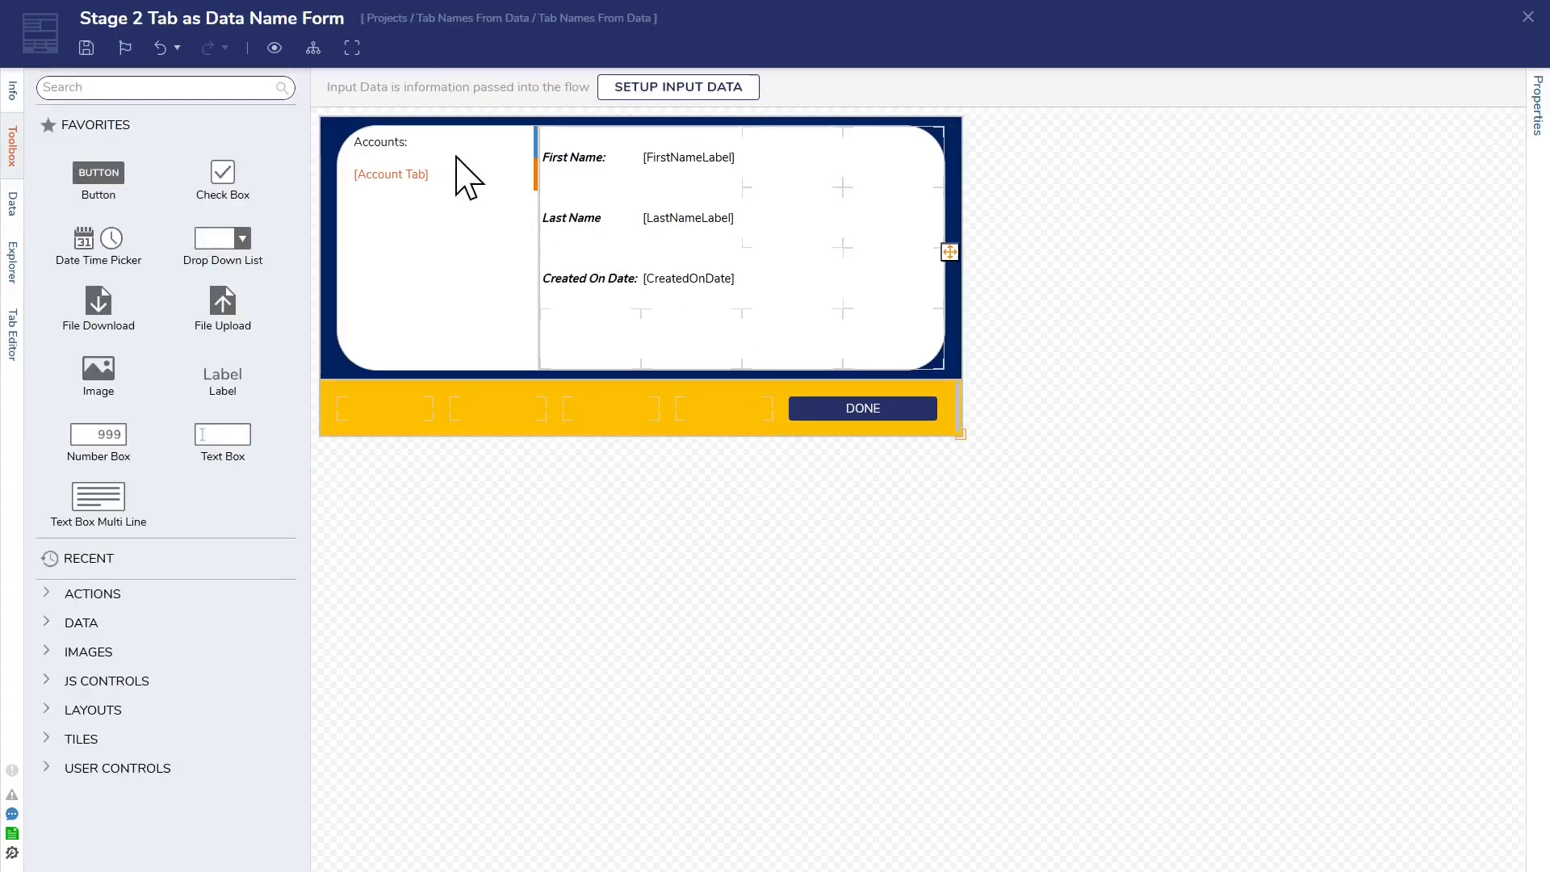
left_click(396, 179)
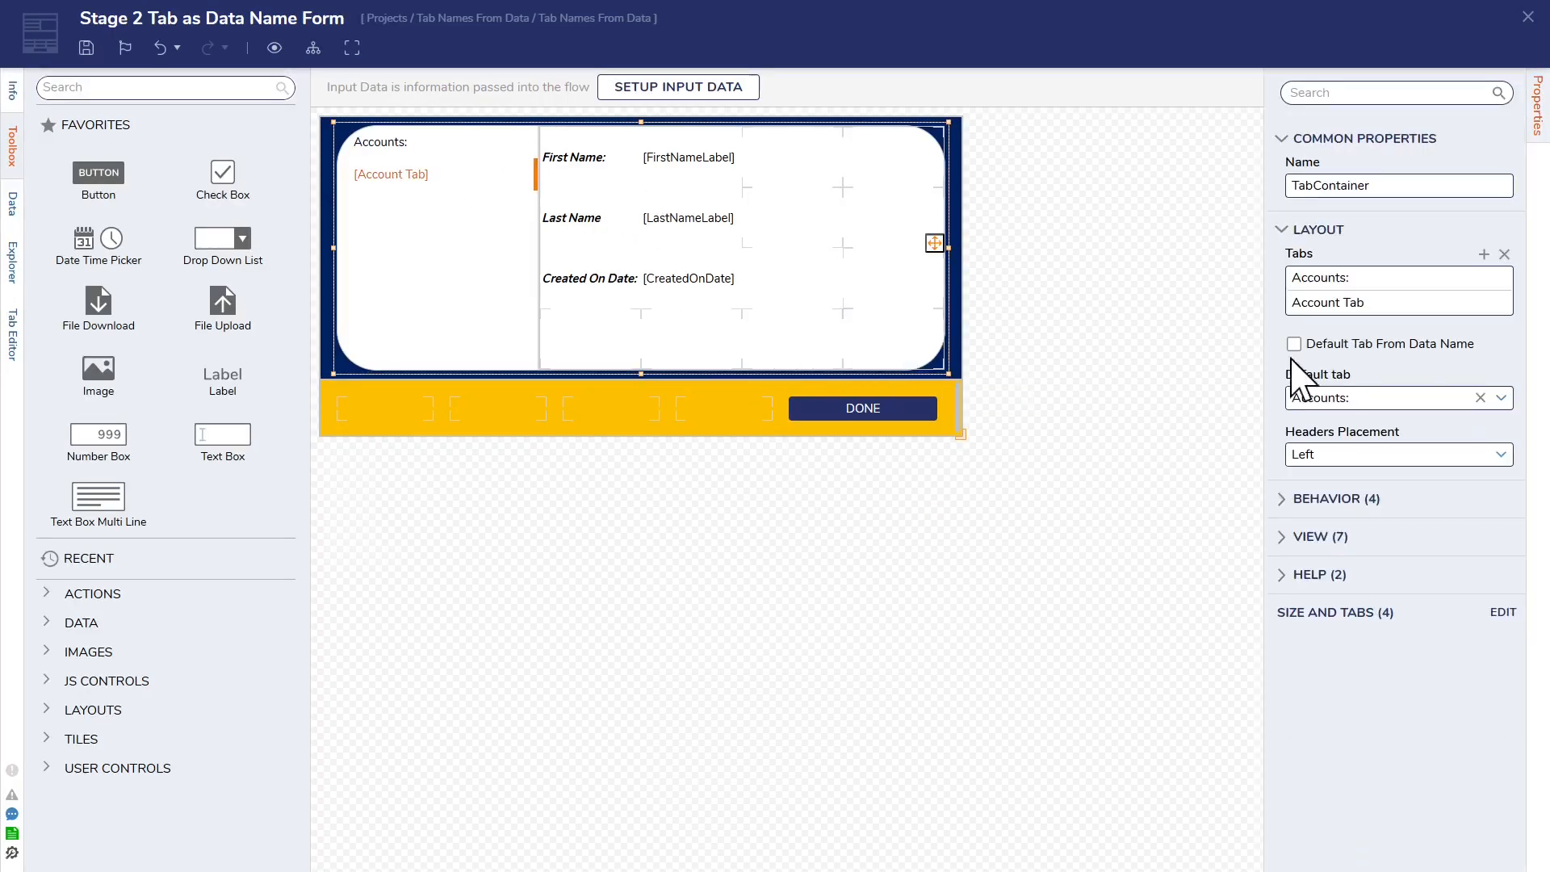
left_click(1476, 306)
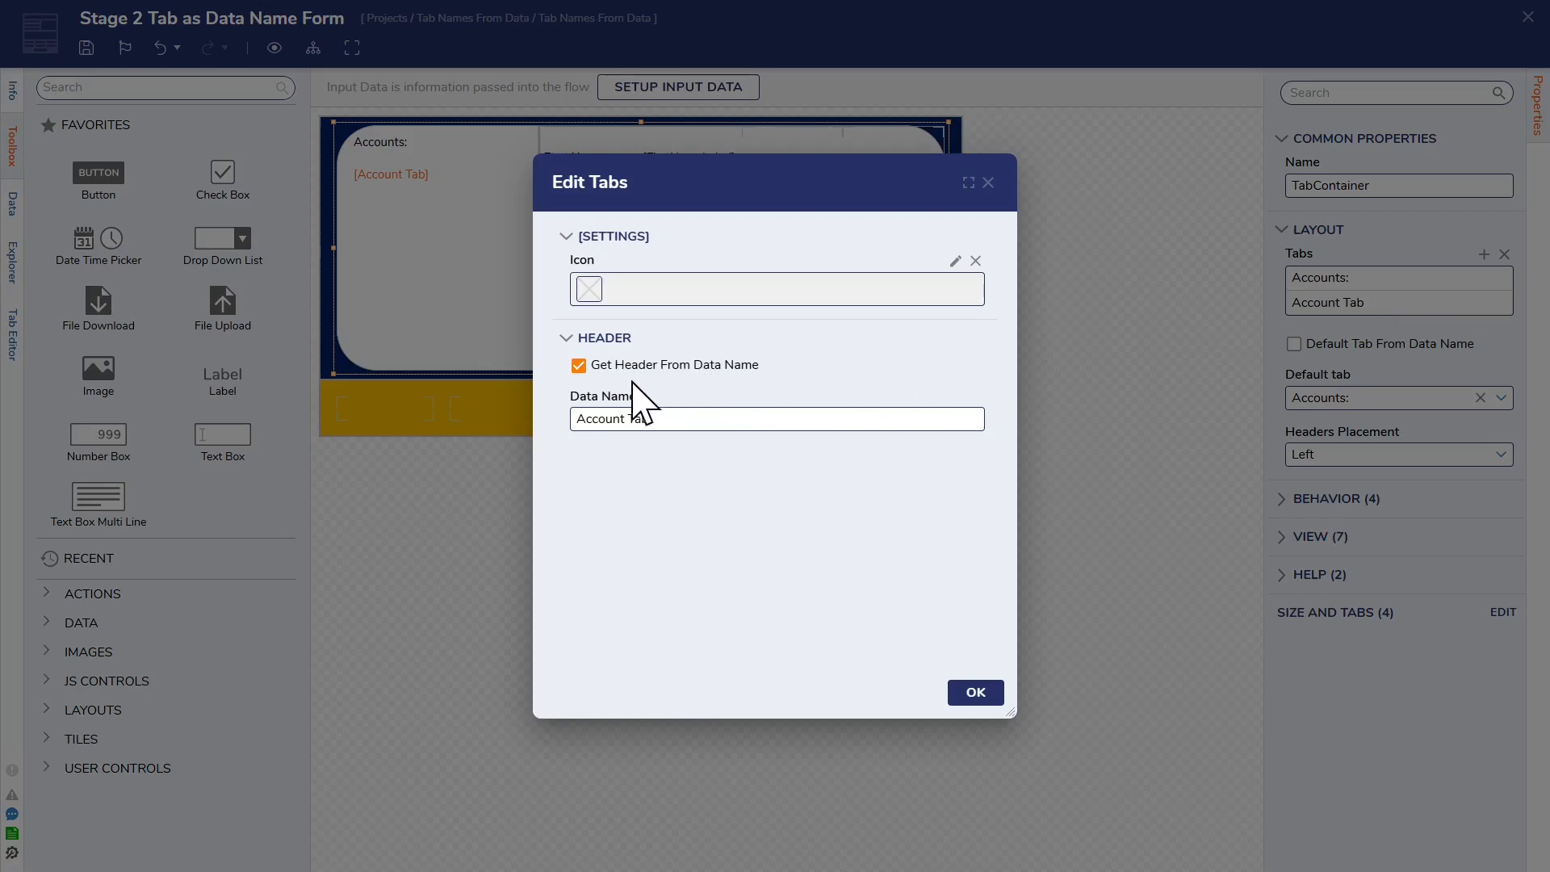
left_click(988, 183)
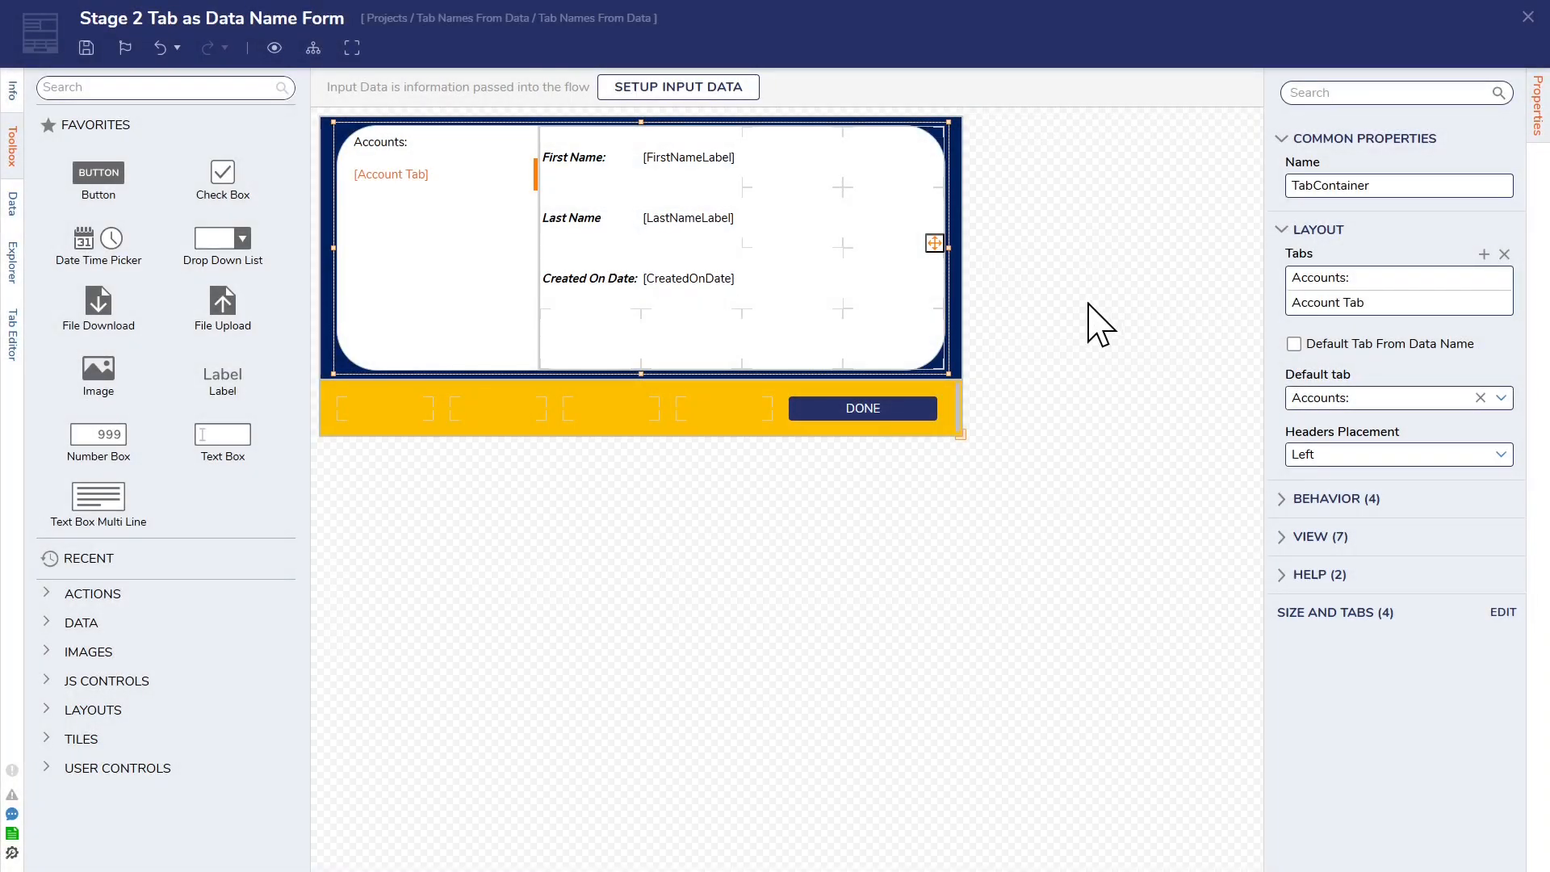